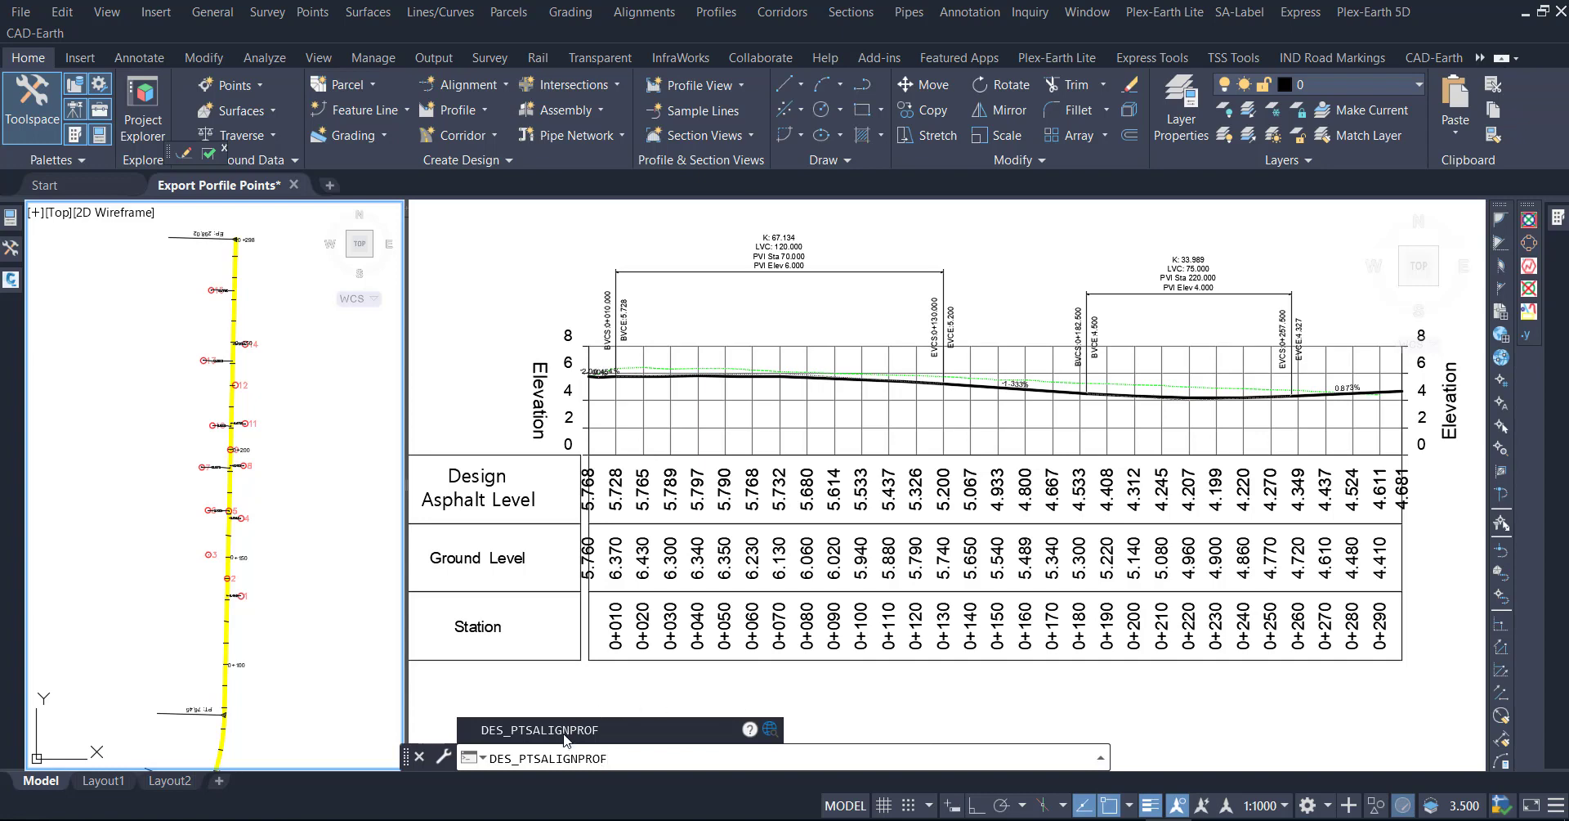
Run DES_PTSALIGNPROF on all the COGO points in plan, using the yellow alignment and the black design profile.
click(564, 732)
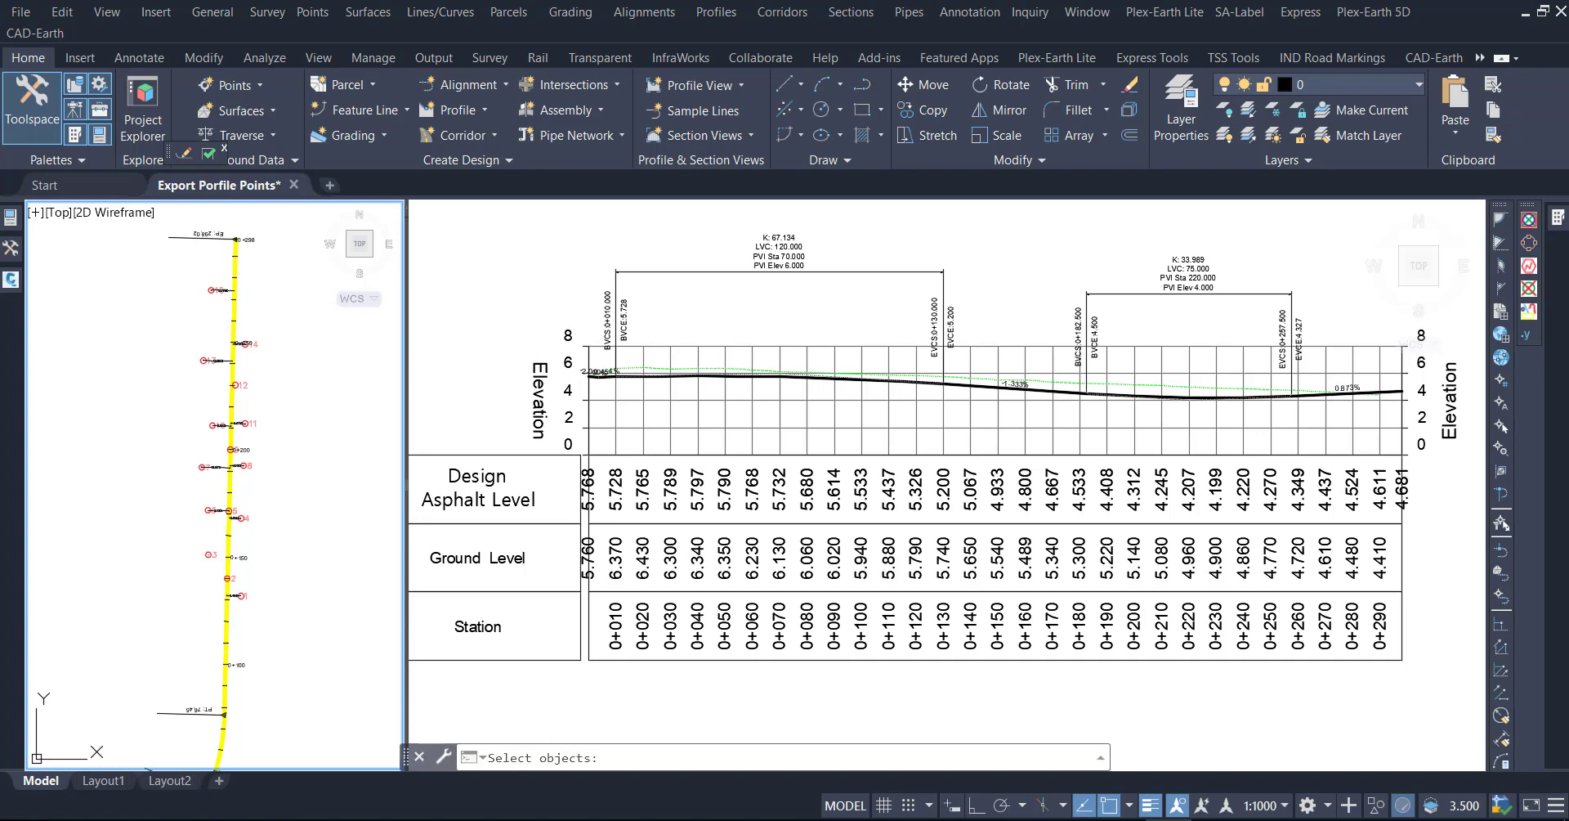
click(346, 617)
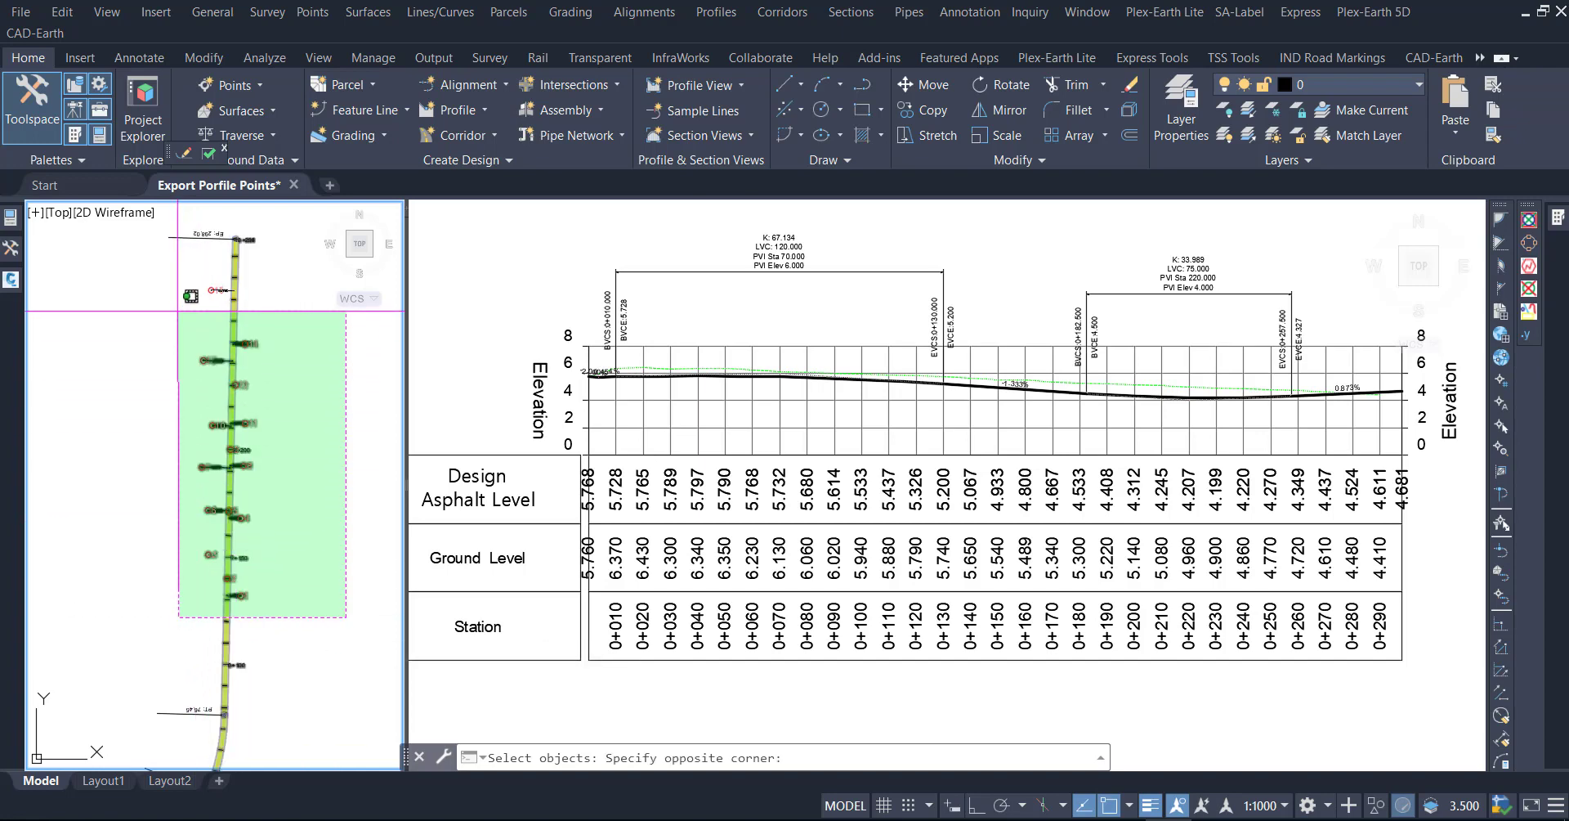
click(165, 282)
key(Return)
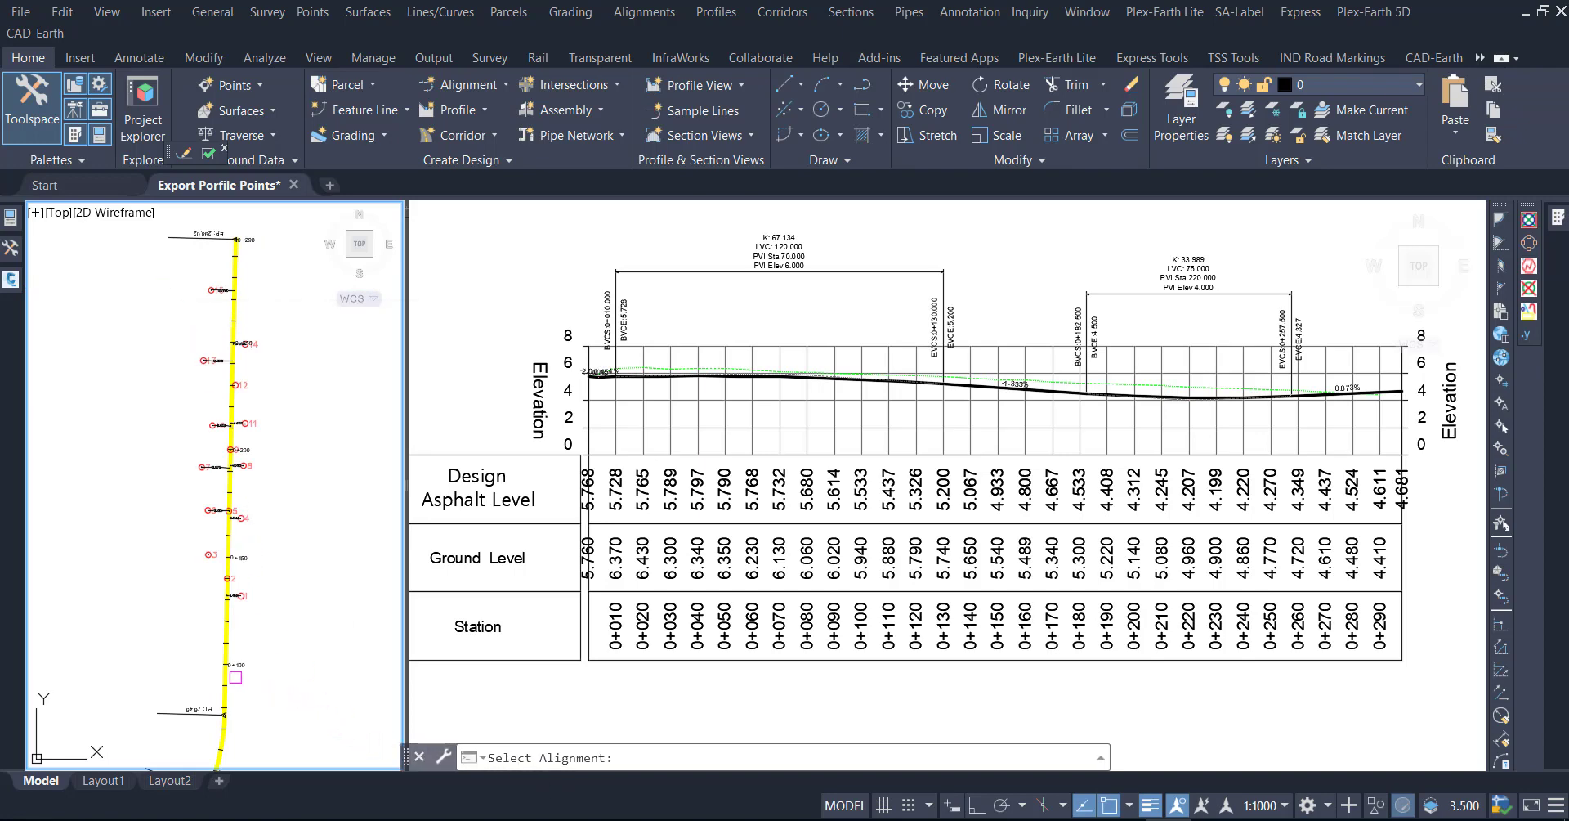
click(229, 677)
click(963, 695)
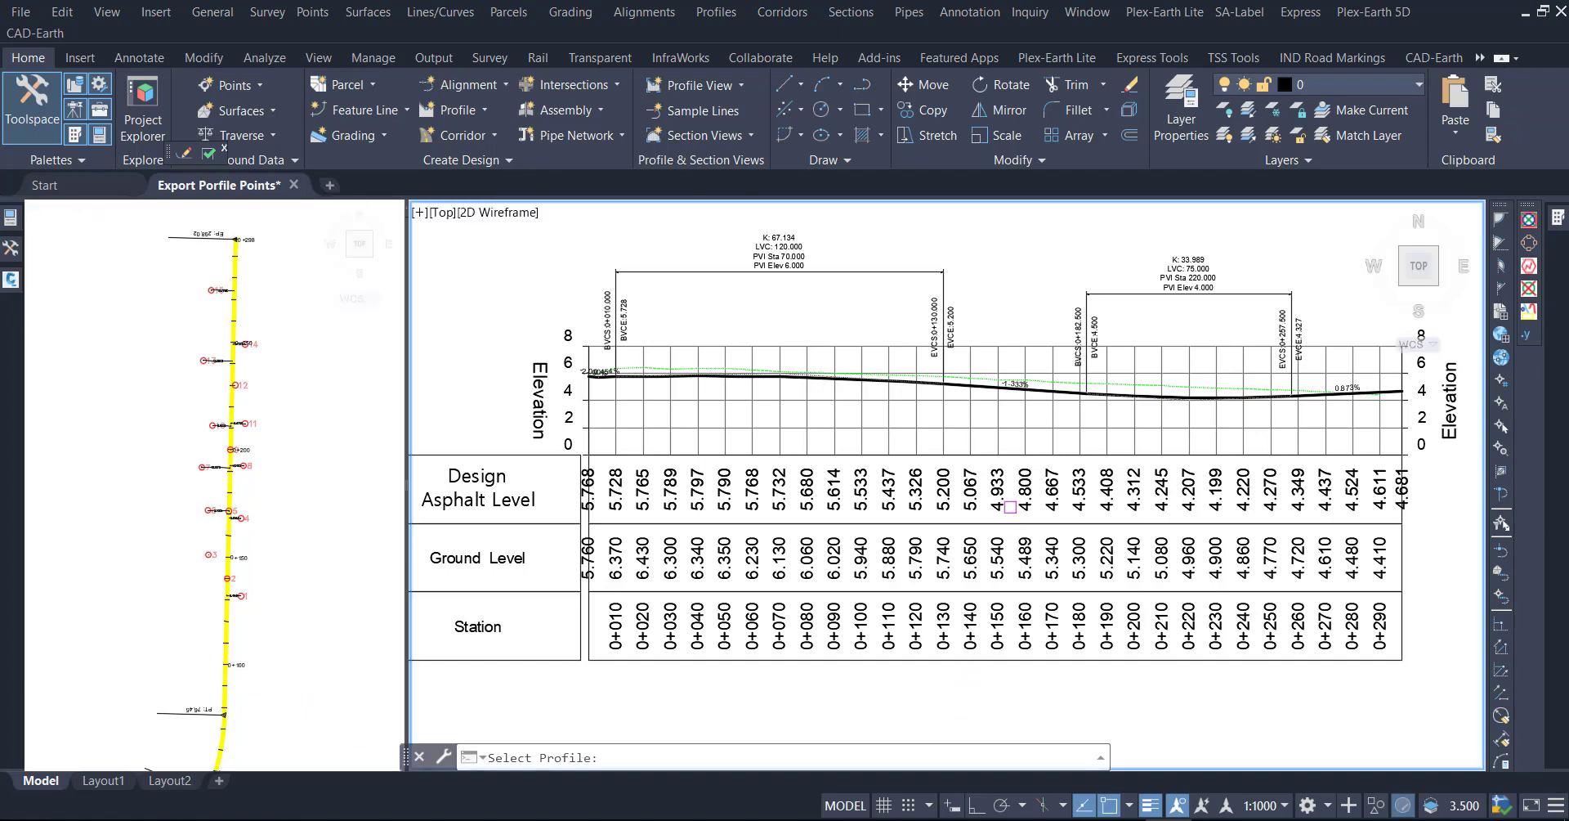
click(963, 385)
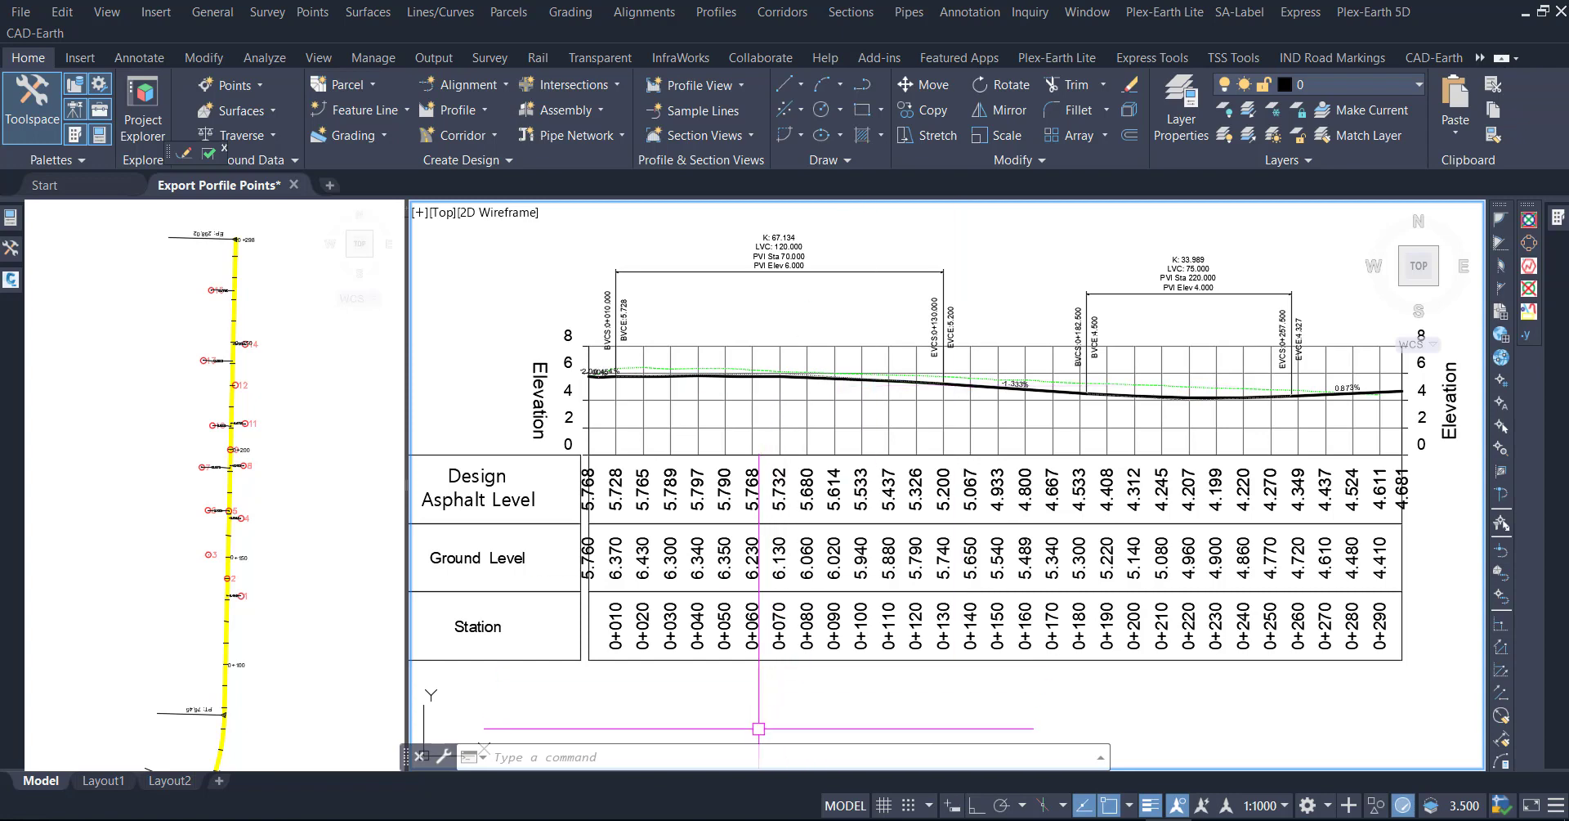
Switch to File Explorer and review the point offsets in Export Porfile Points_Report.txt with Notepad, closing it when done.
click(654, 820)
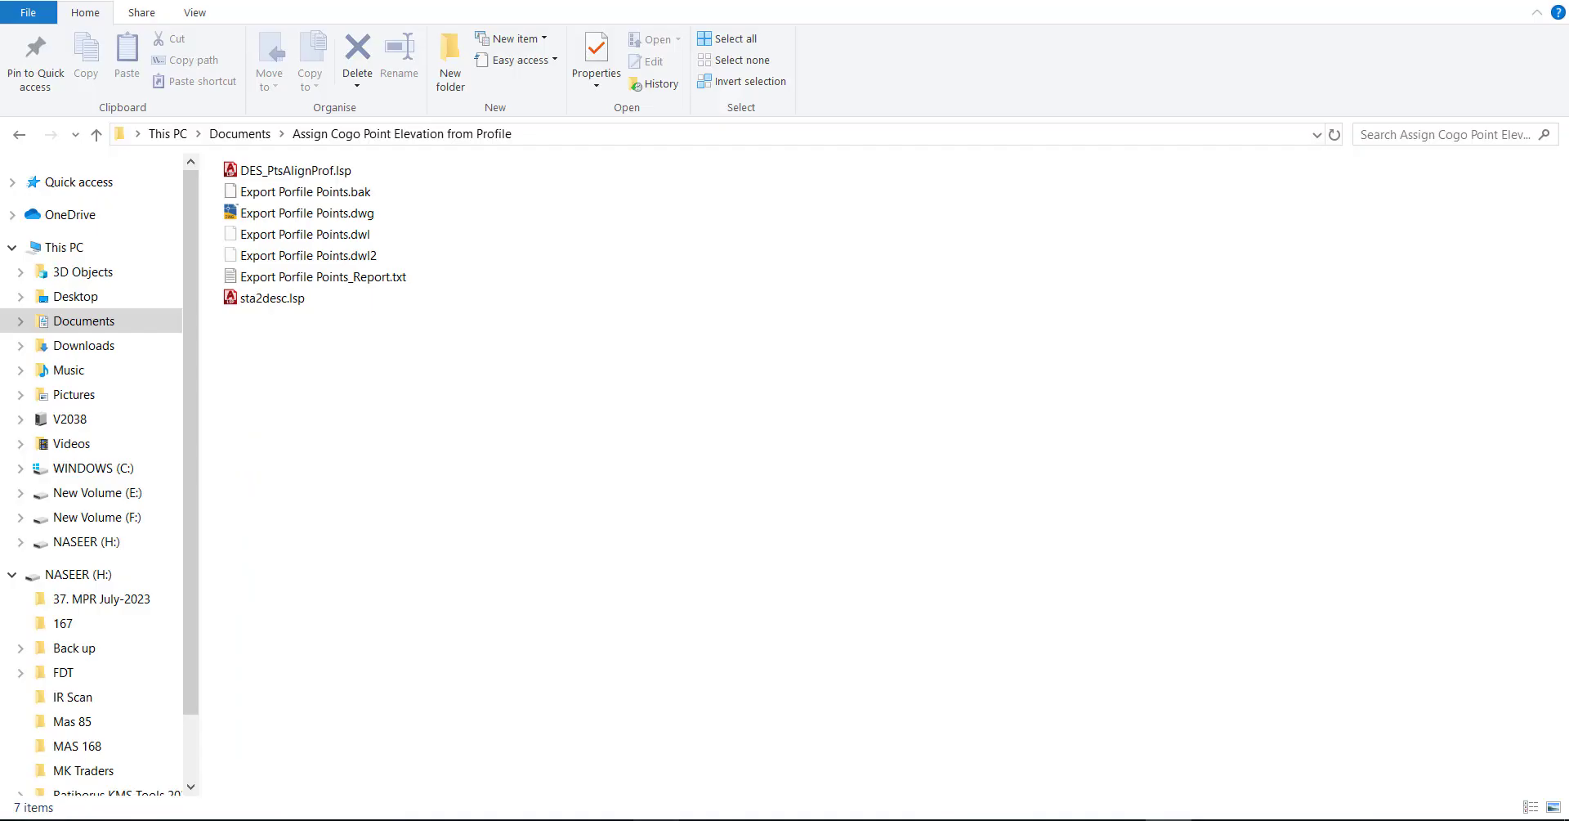
click(285, 280)
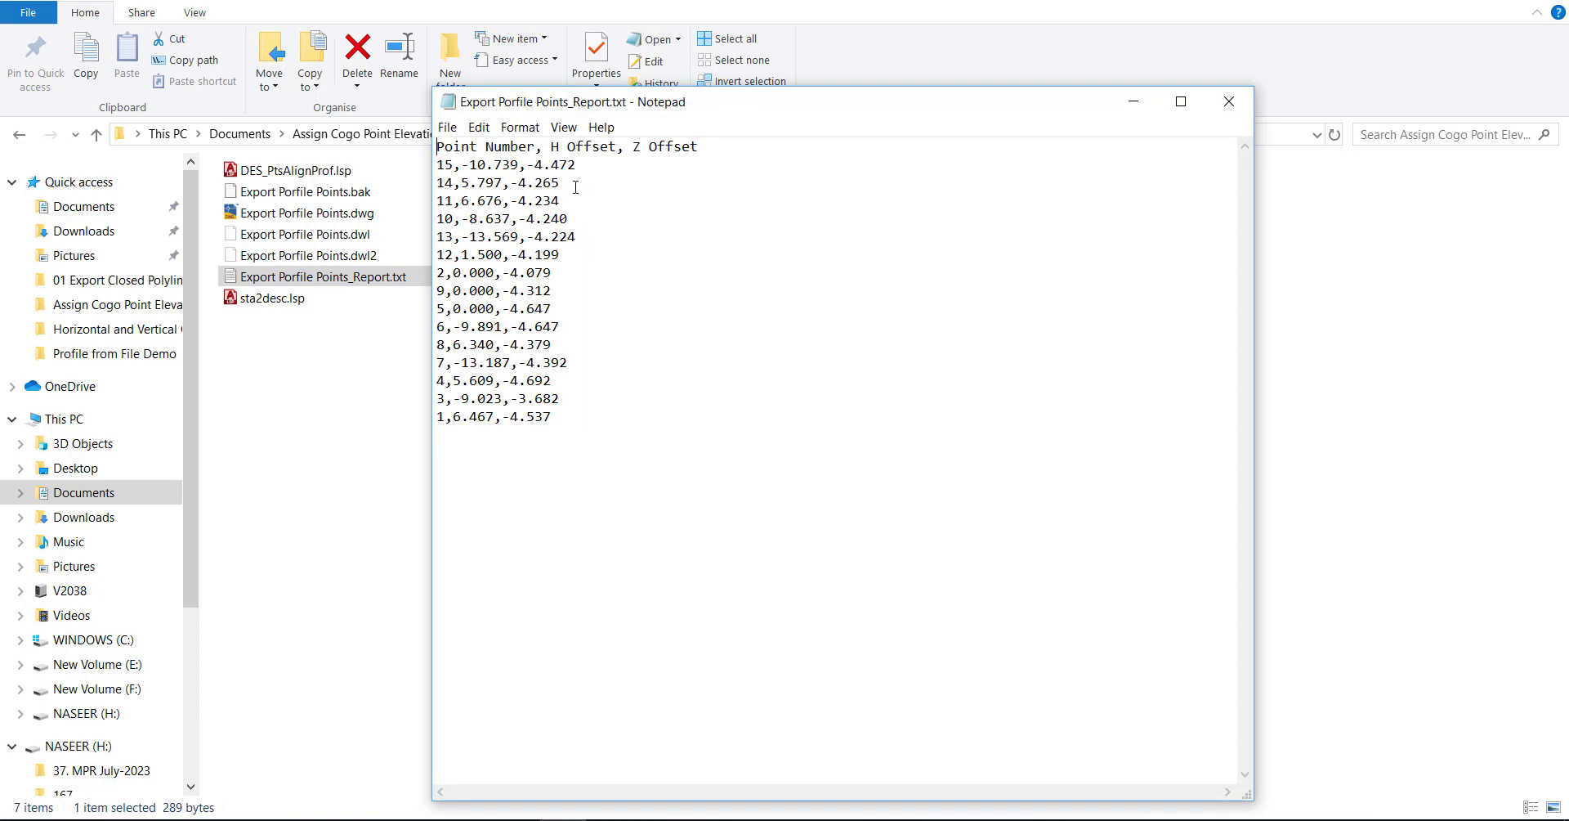
click(1229, 102)
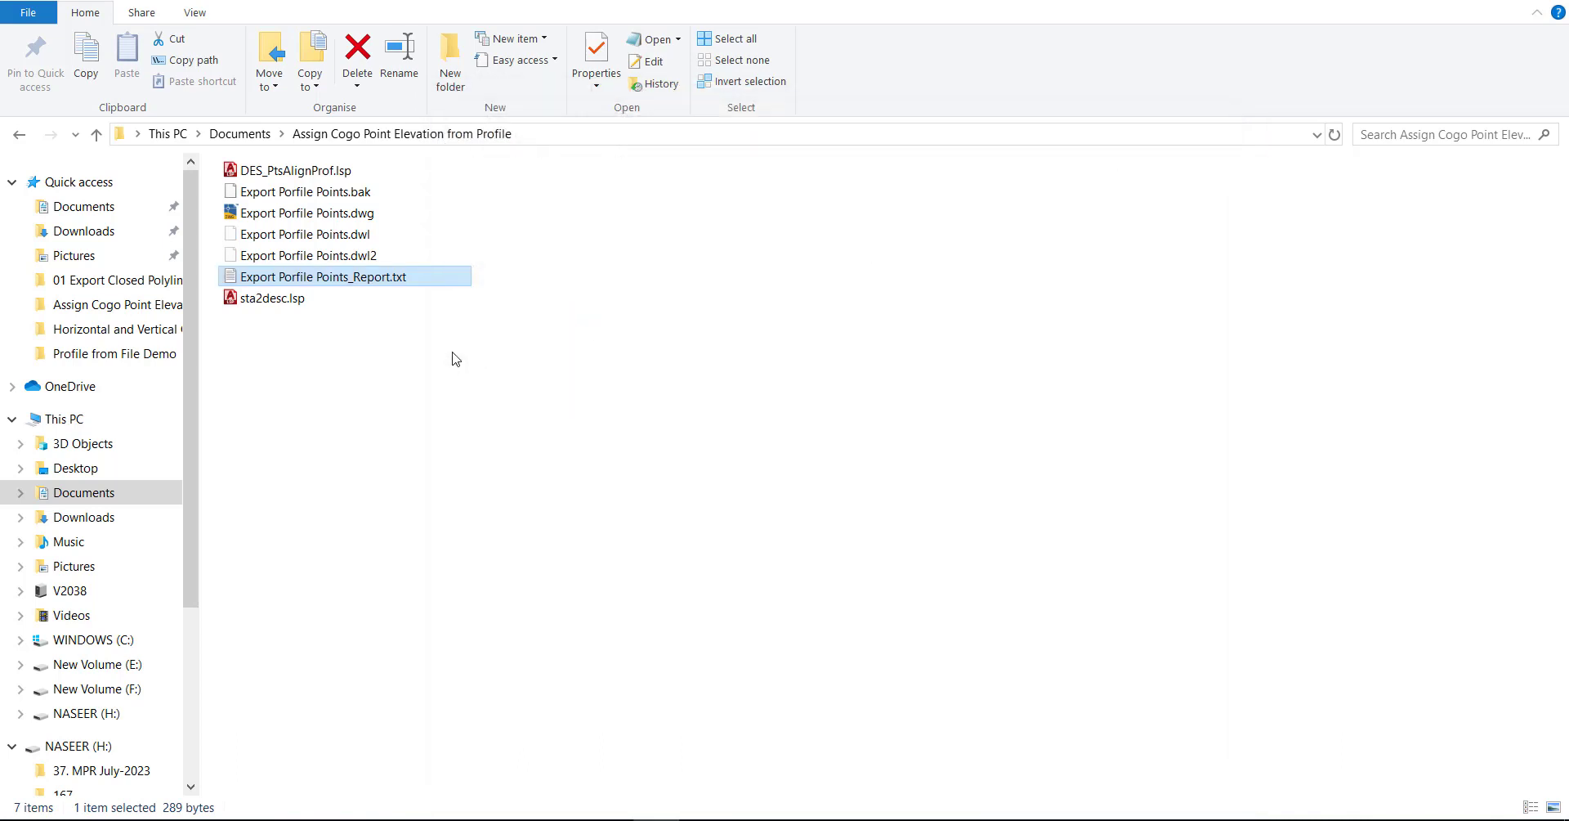
Open Export Porfile Points_Report.txt in Excel.
right_click(347, 282)
mouse_move(557, 471)
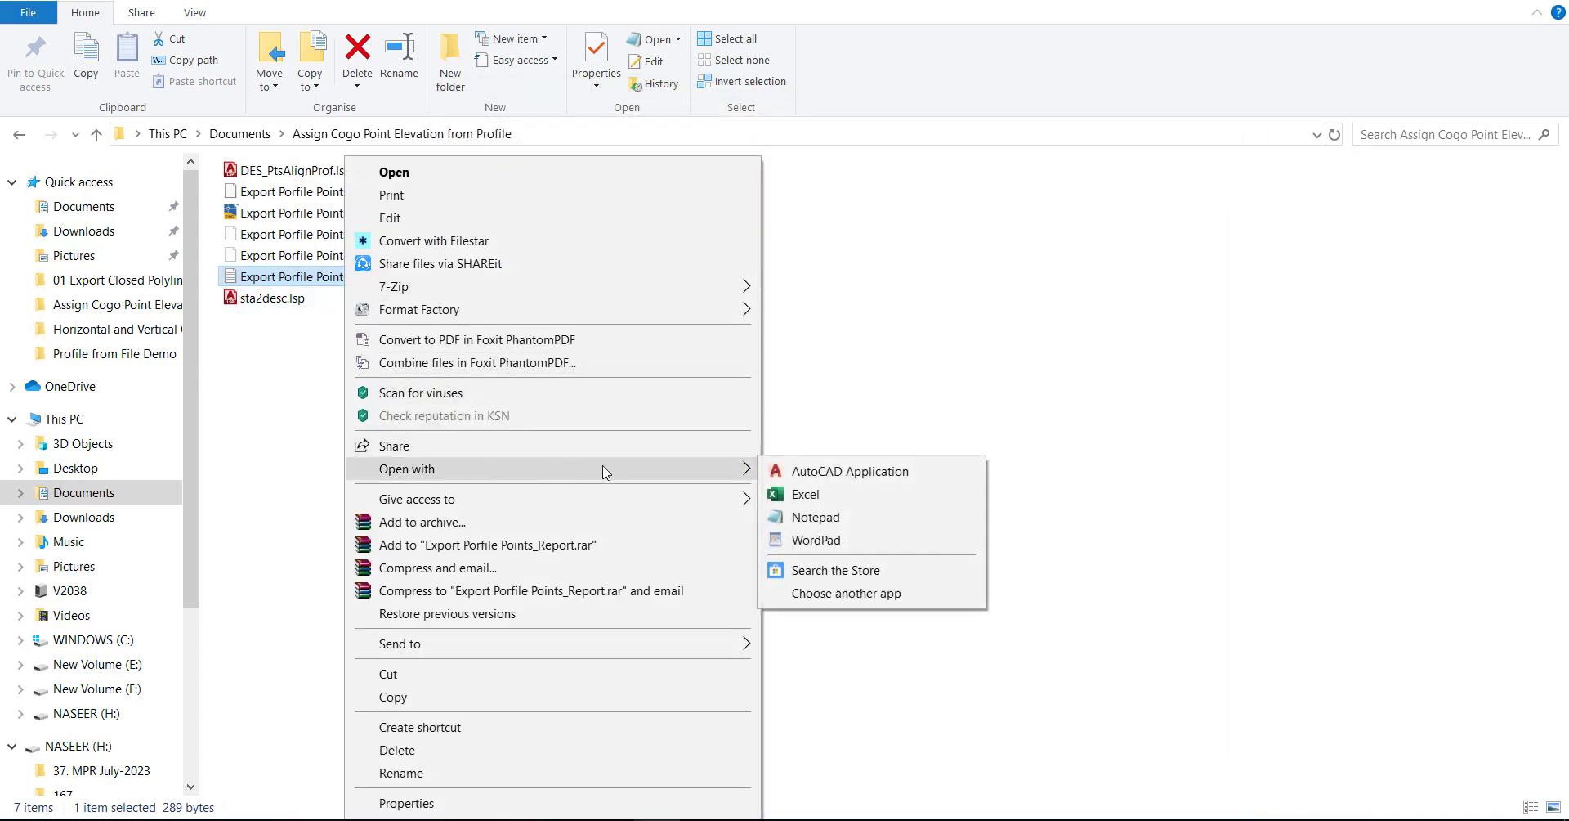
click(786, 494)
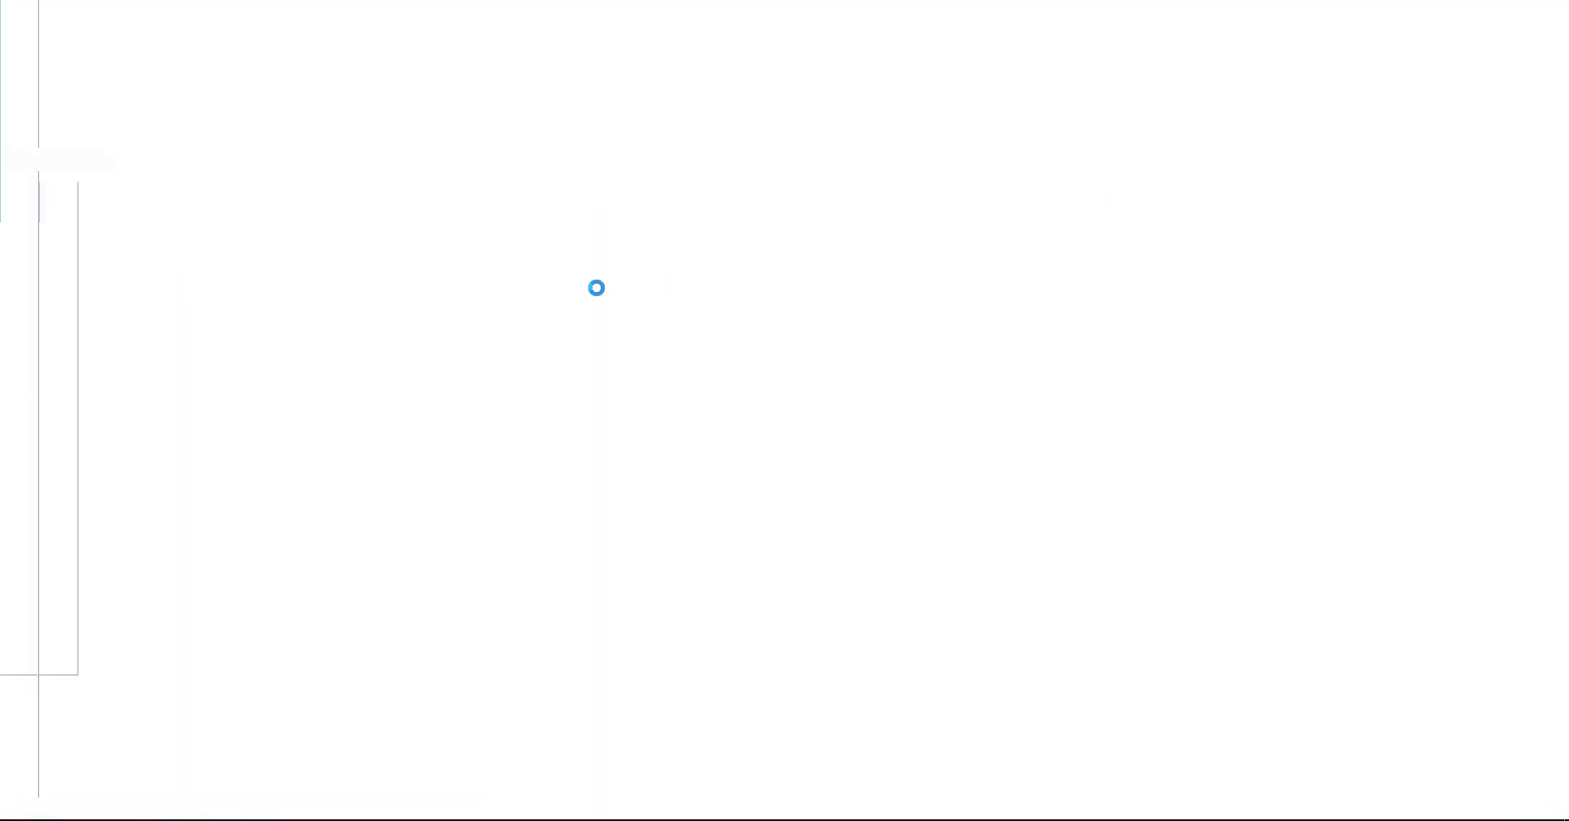
Split the report data in A1:A16 into separate columns with Text to Columns, delimited by tab, semicolon and comma.
drag(97, 242, 115, 539)
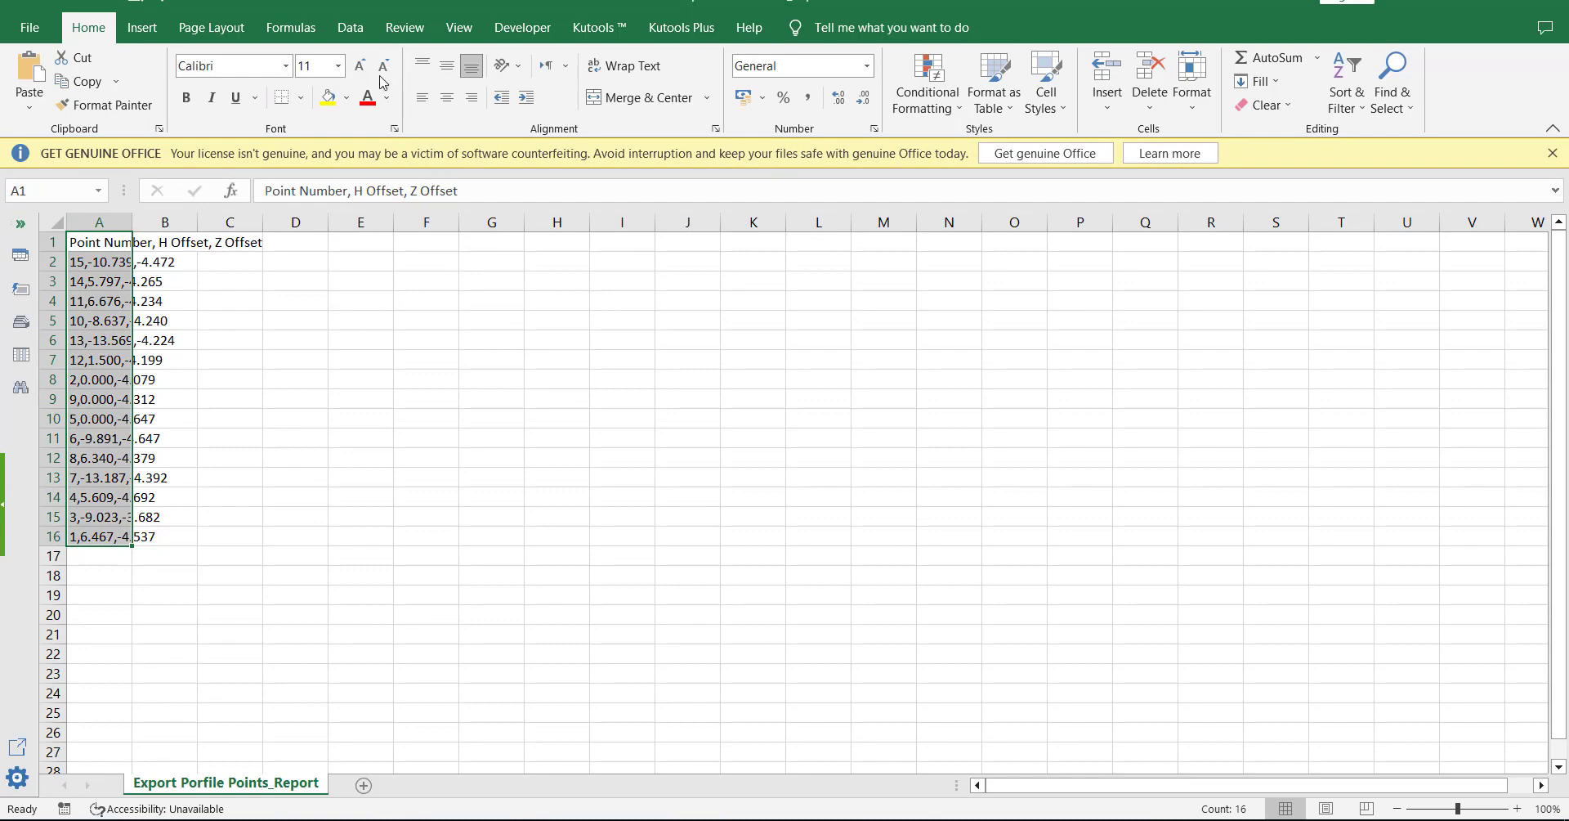
click(350, 26)
click(666, 82)
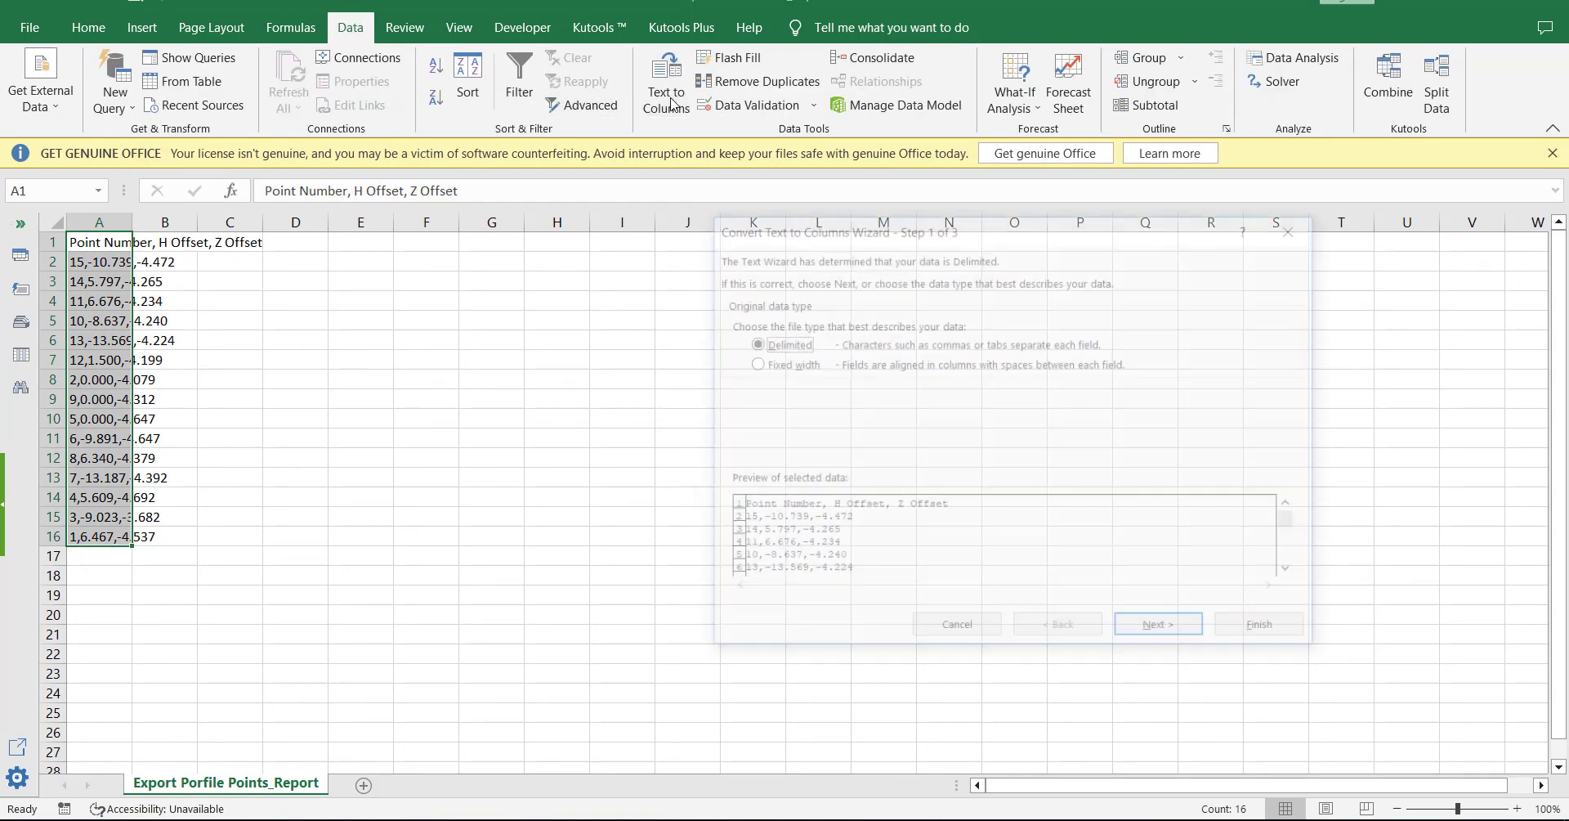
click(1150, 627)
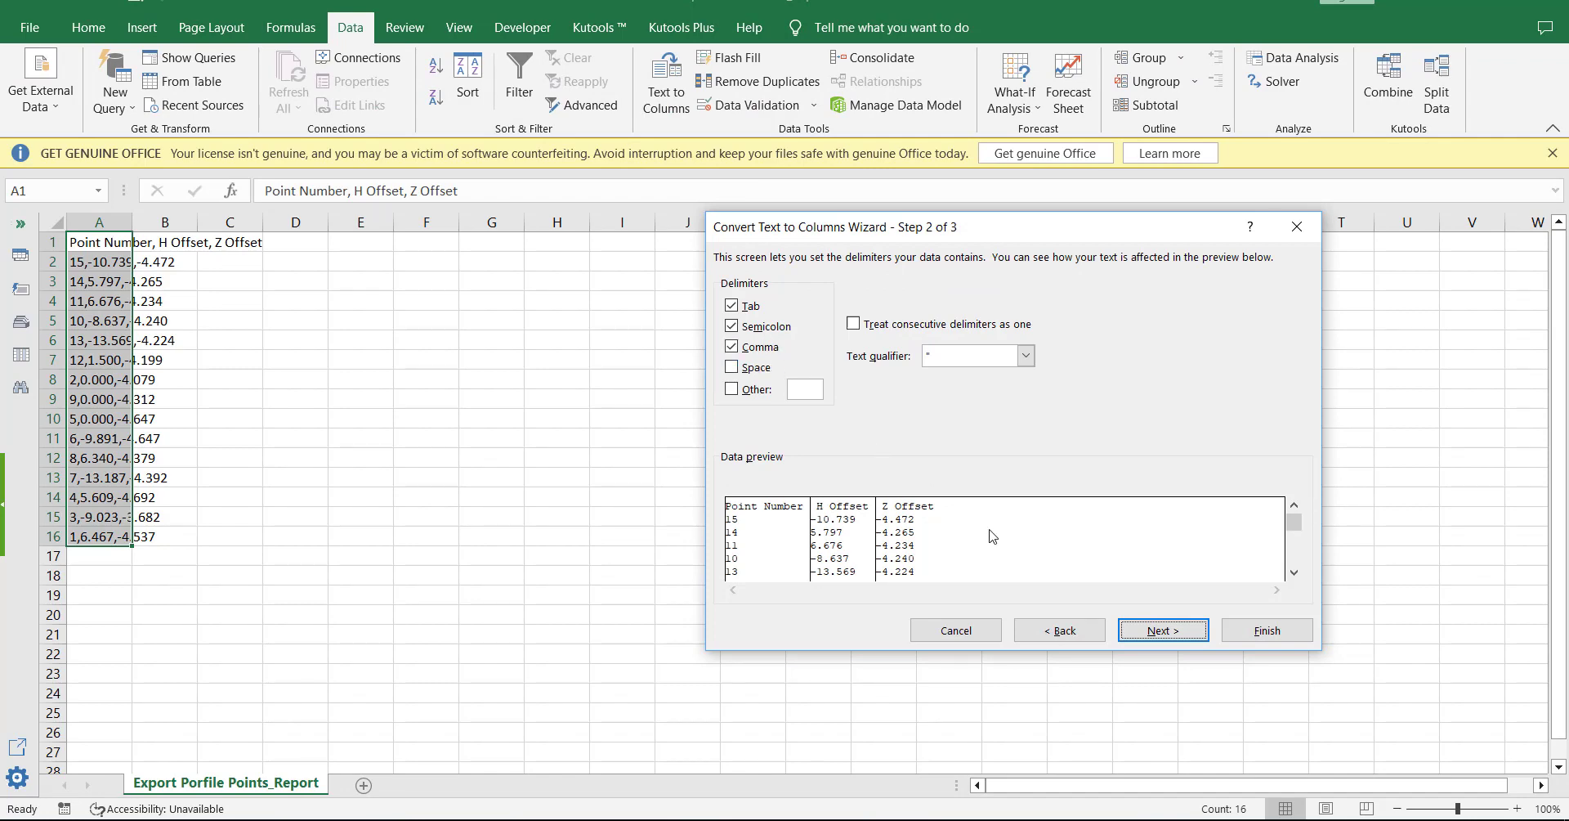
click(1162, 630)
click(1262, 630)
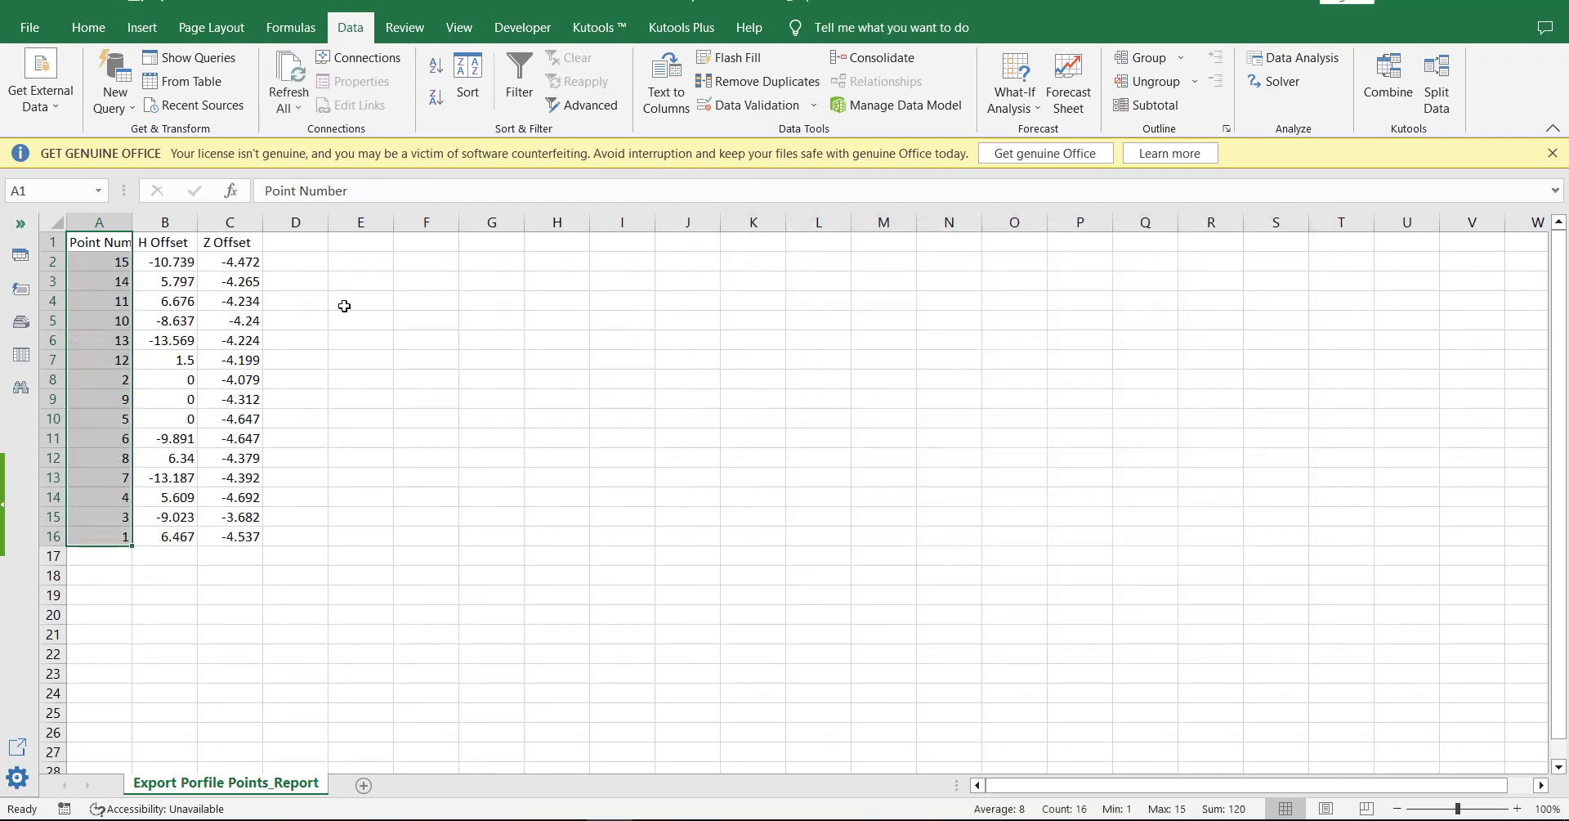
Center the data in A1:C16 and widen column A to fit the Point Number heading.
drag(230, 242, 98, 536)
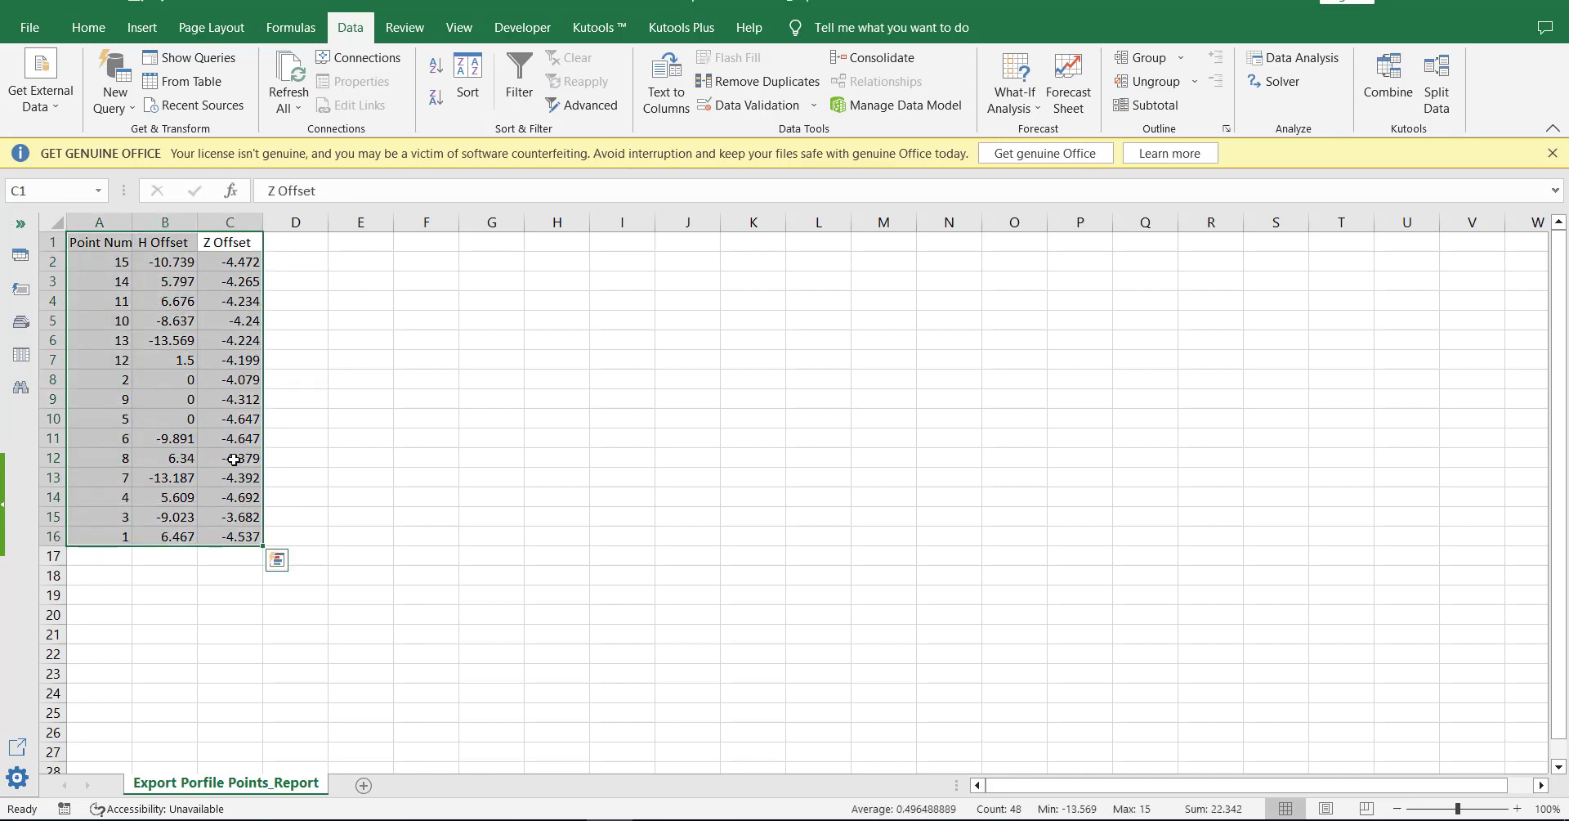
click(88, 27)
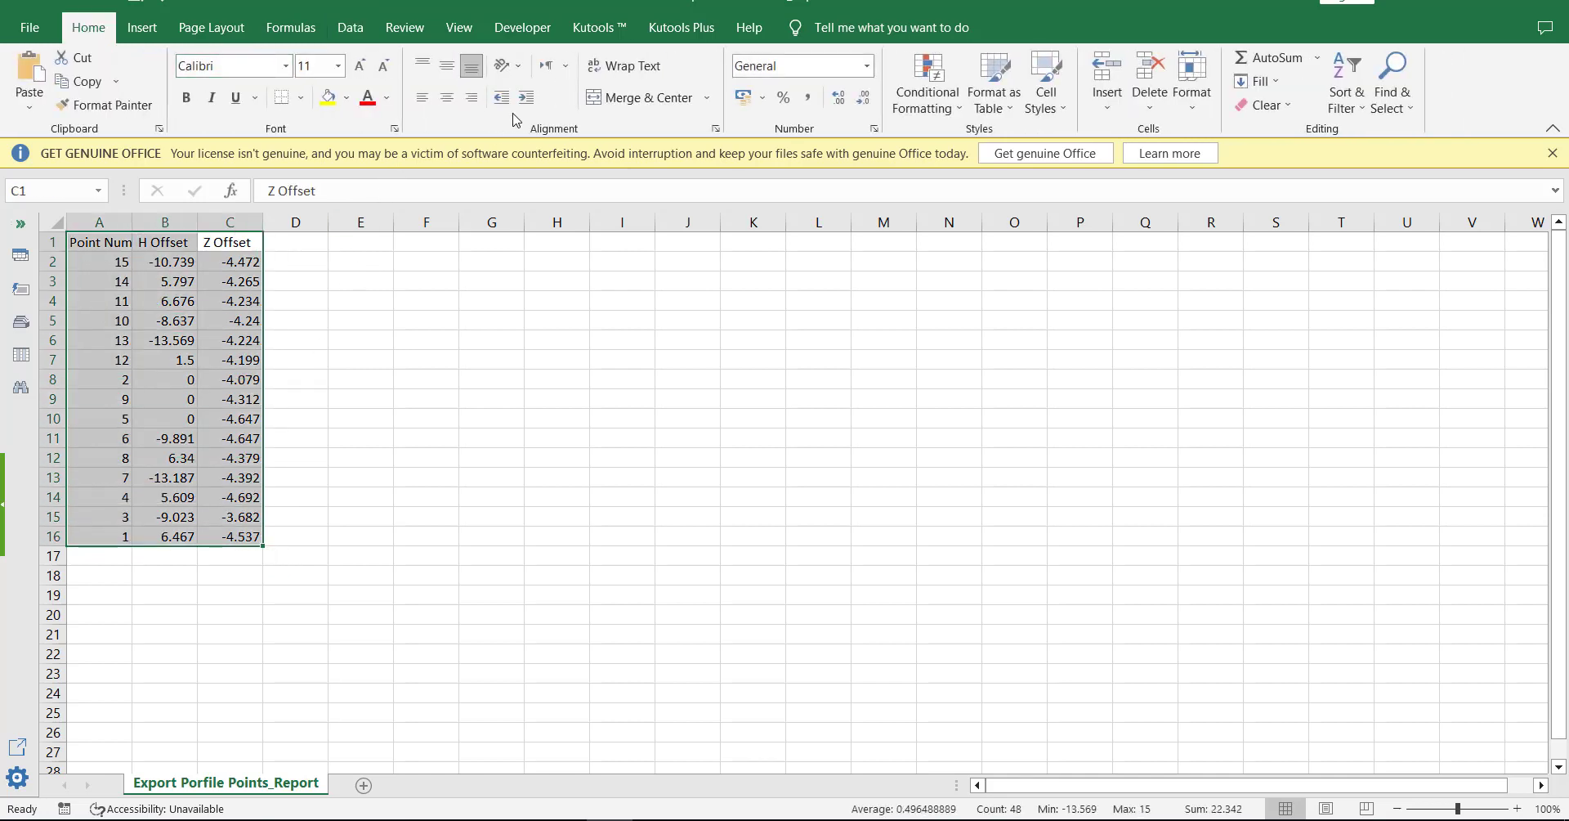
click(448, 97)
click(491, 379)
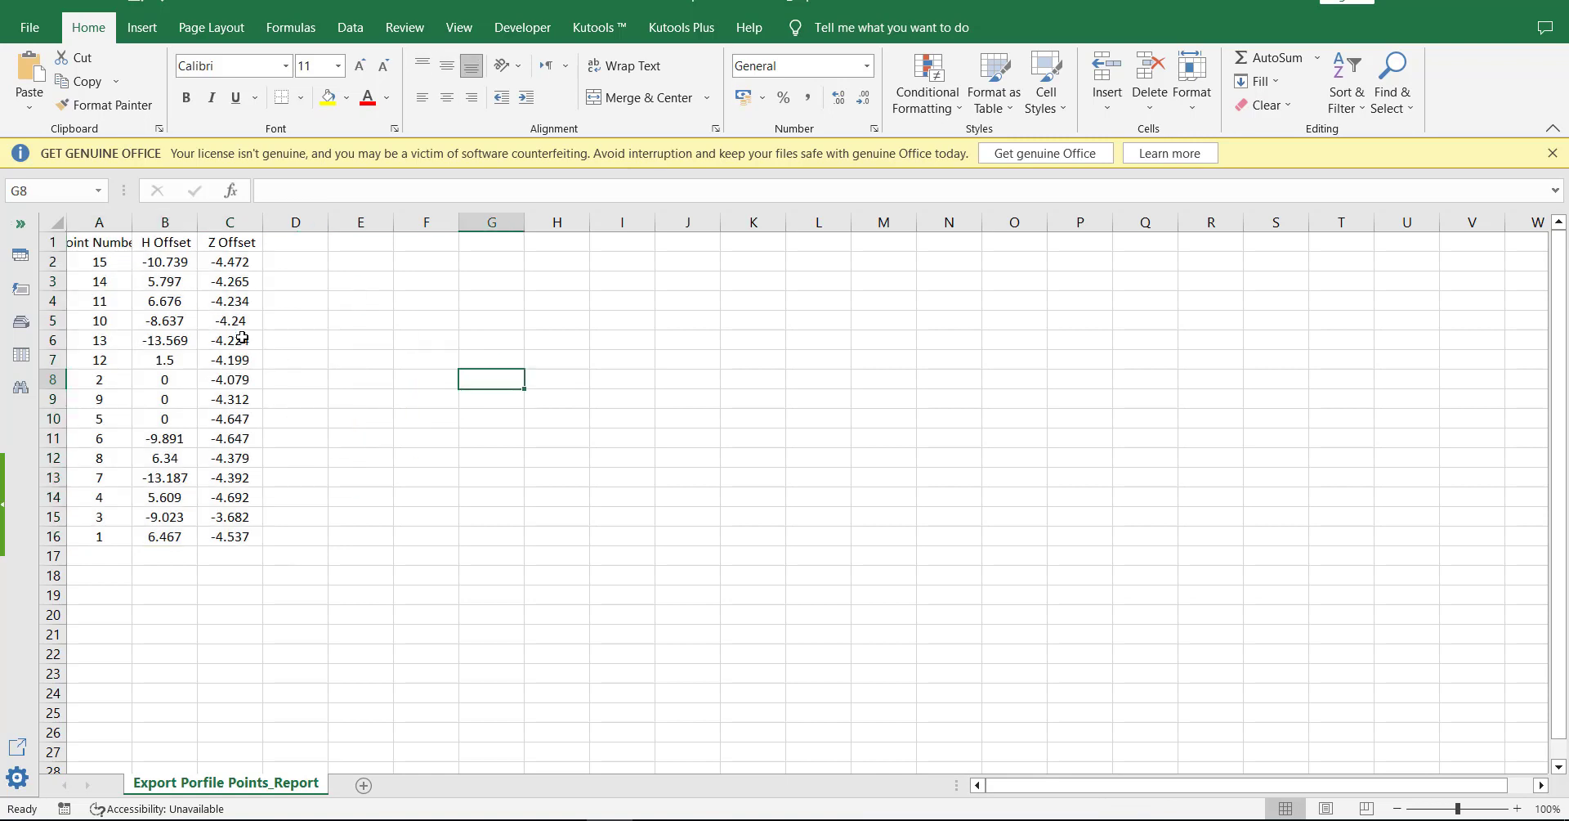
drag(134, 220, 175, 221)
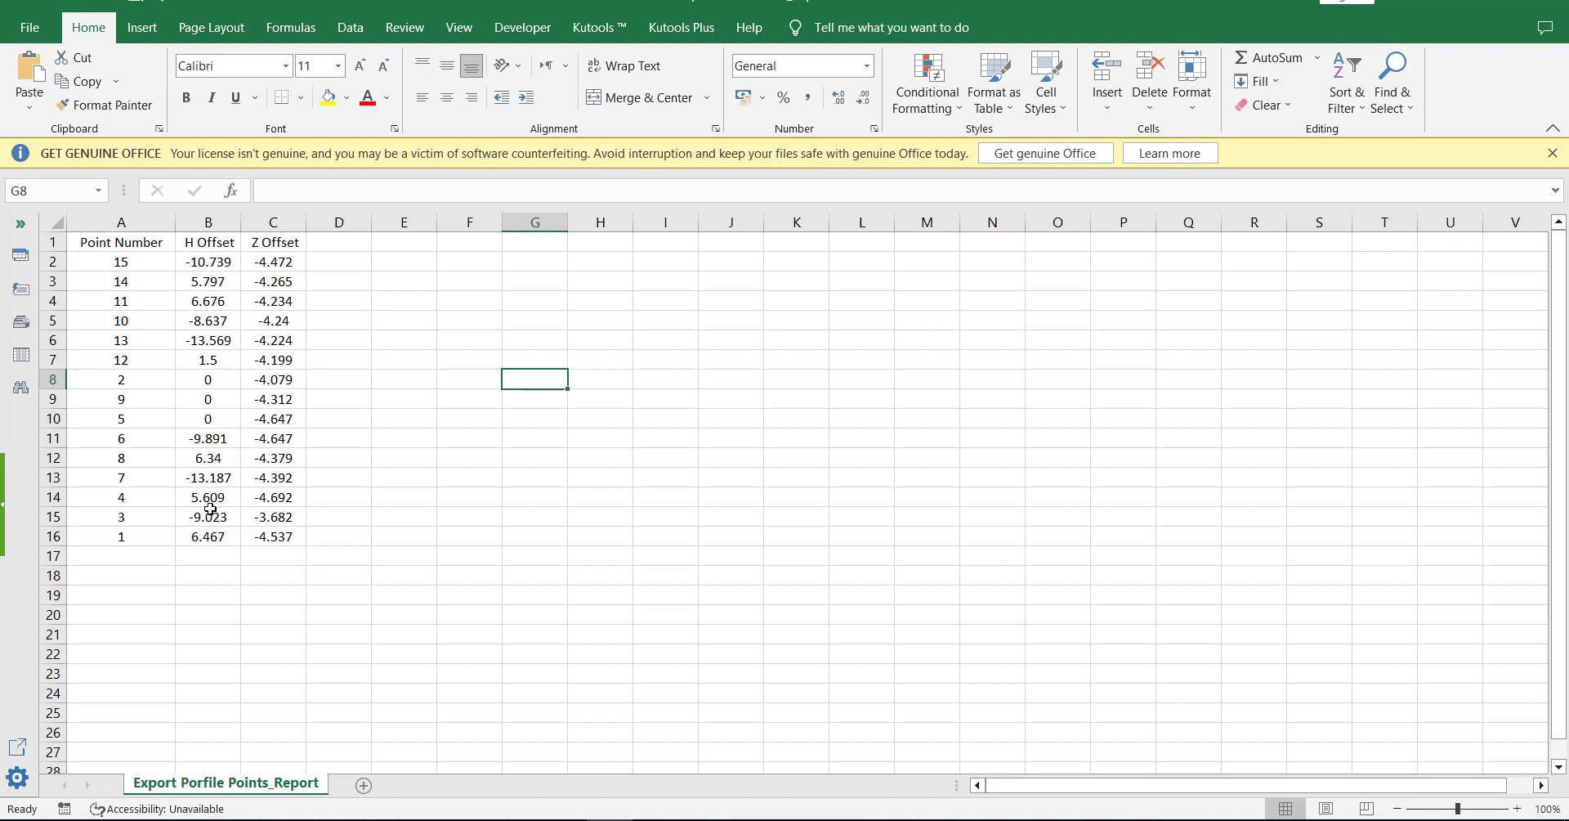
click(283, 244)
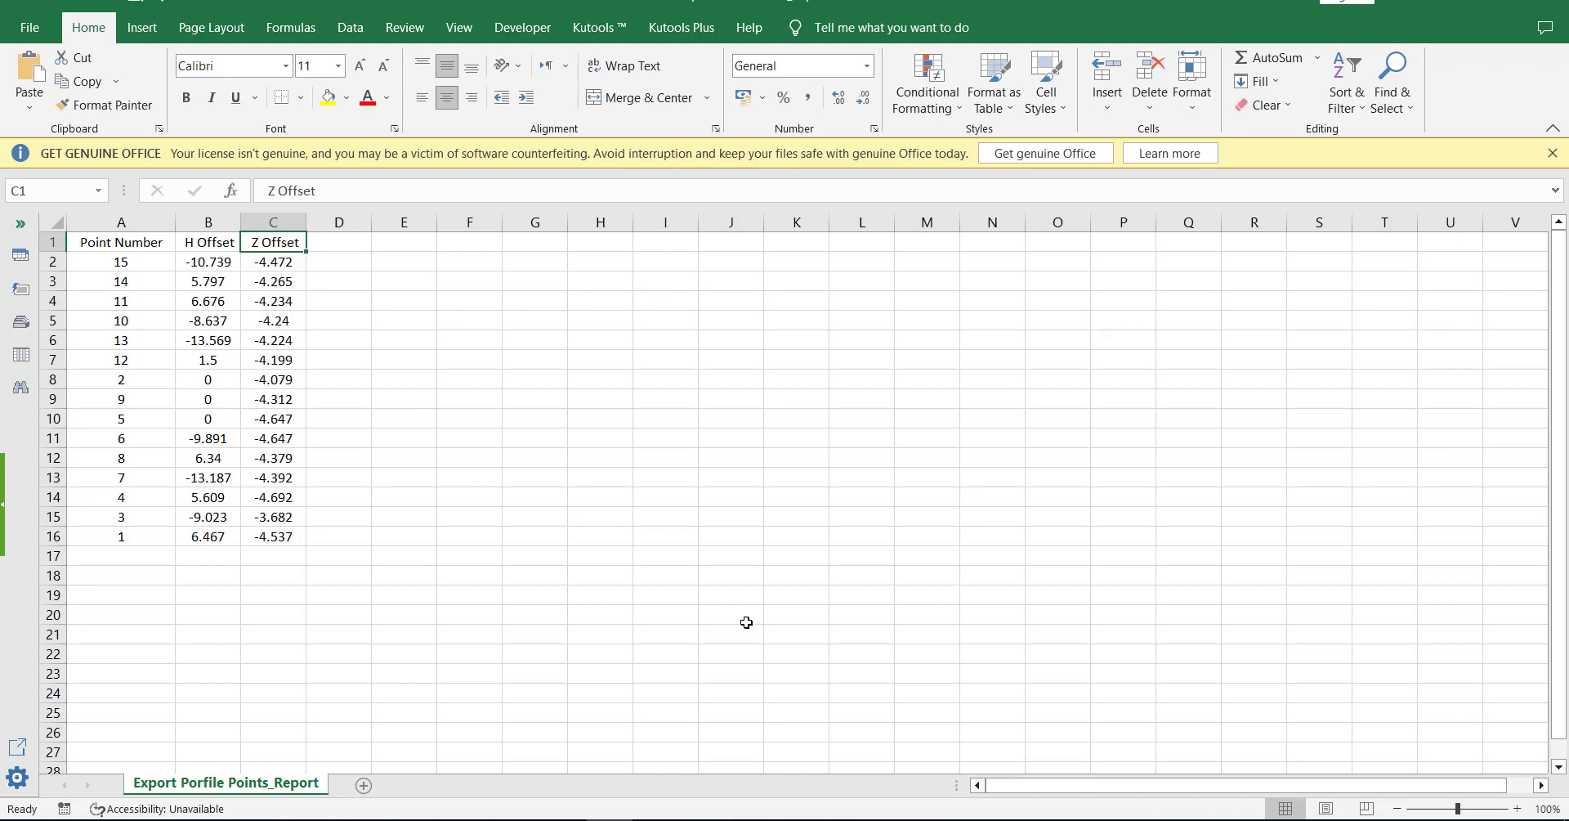
Switch back to Civil 3D and examine the numbers, elevations and descriptions in the _All Points group's point list.
click(1169, 819)
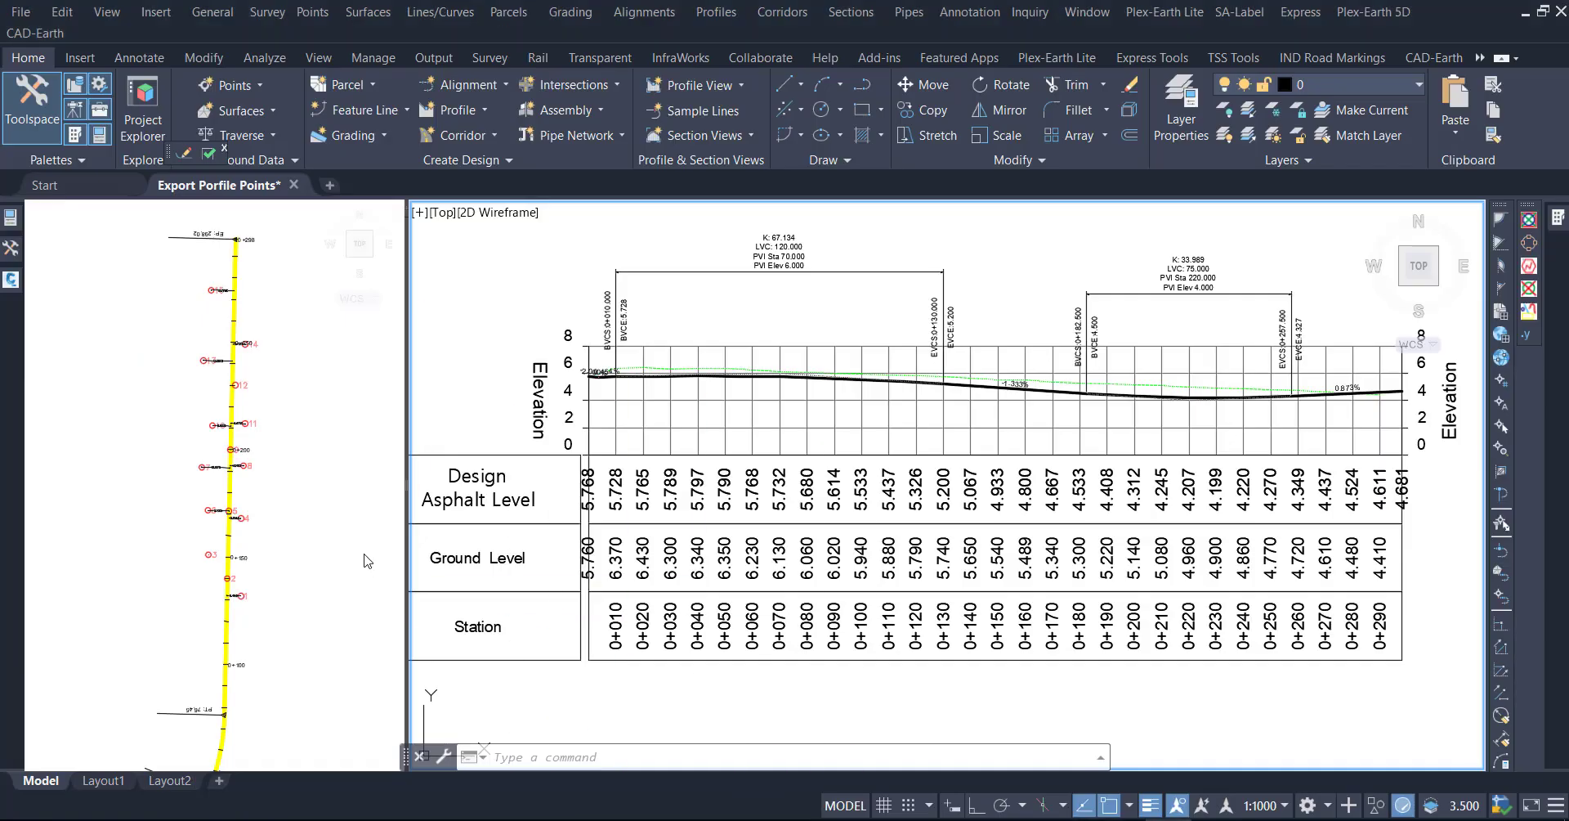
click(324, 500)
scroll(264, 474, up, 2)
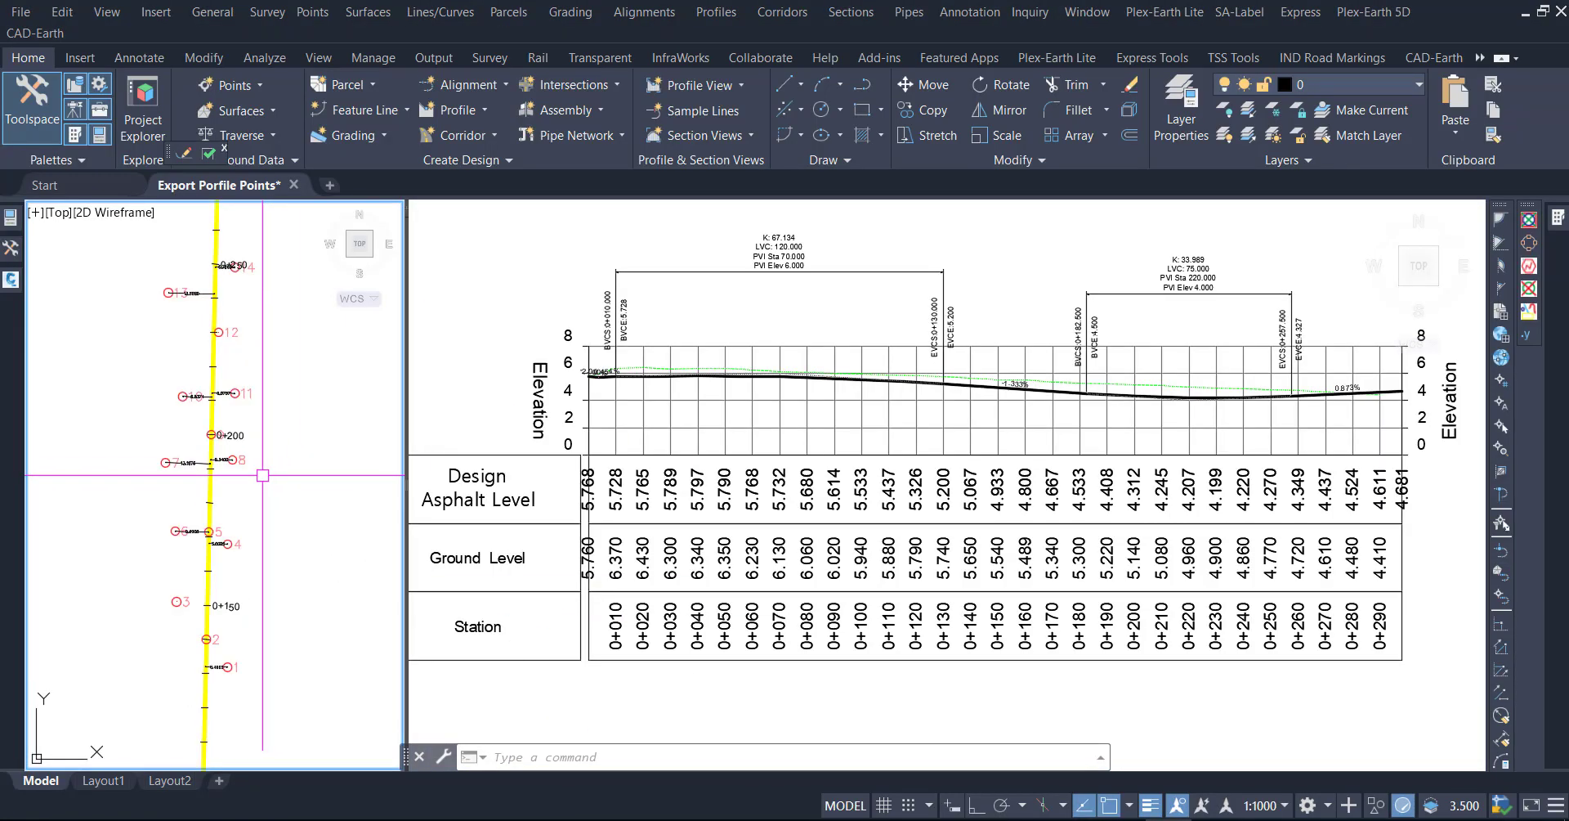
click(233, 435)
right_click(245, 442)
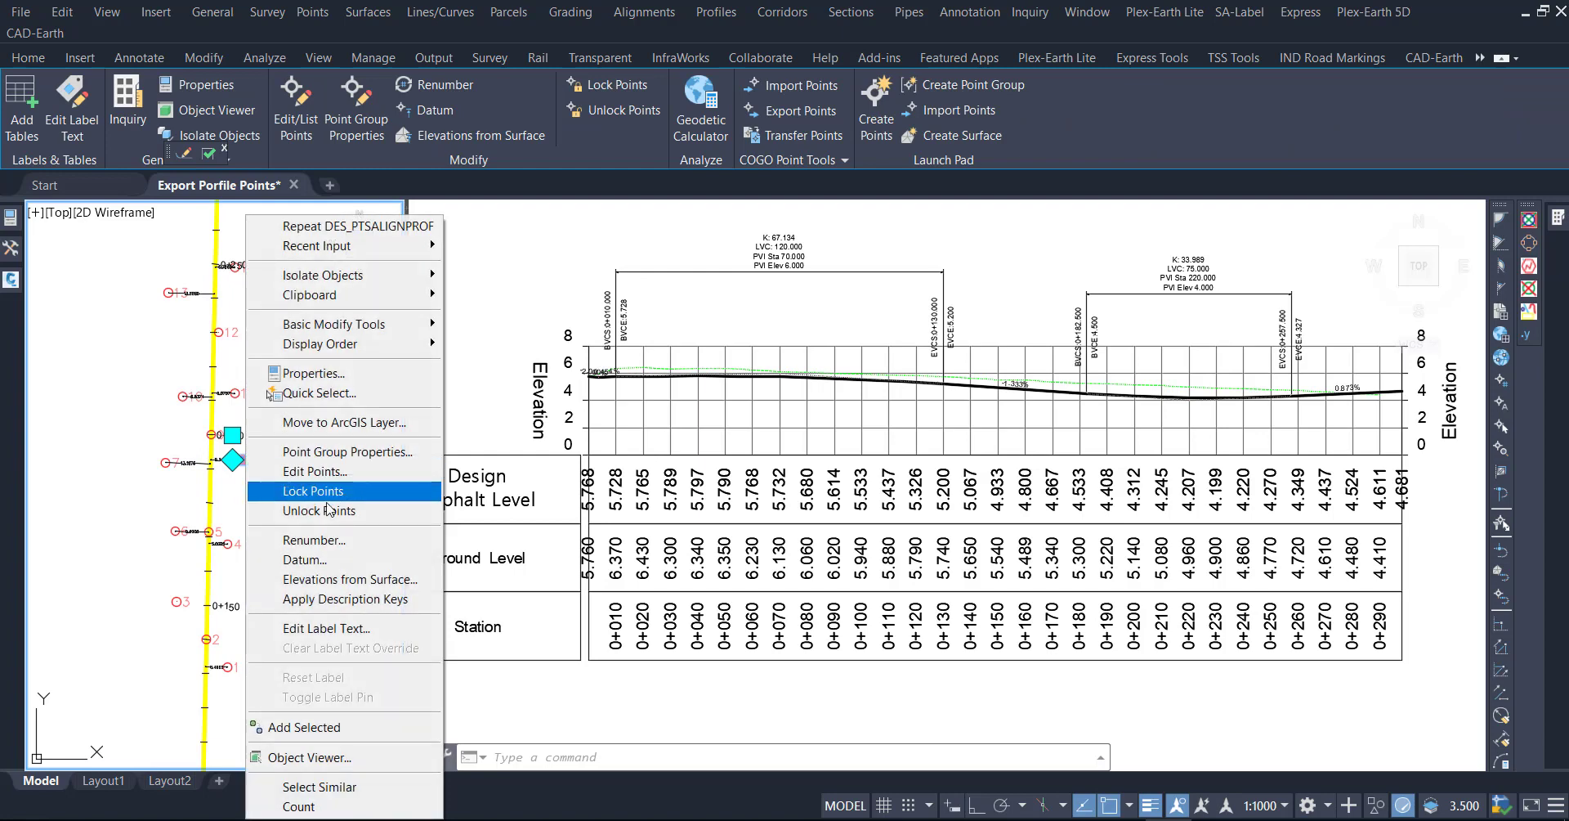
click(335, 451)
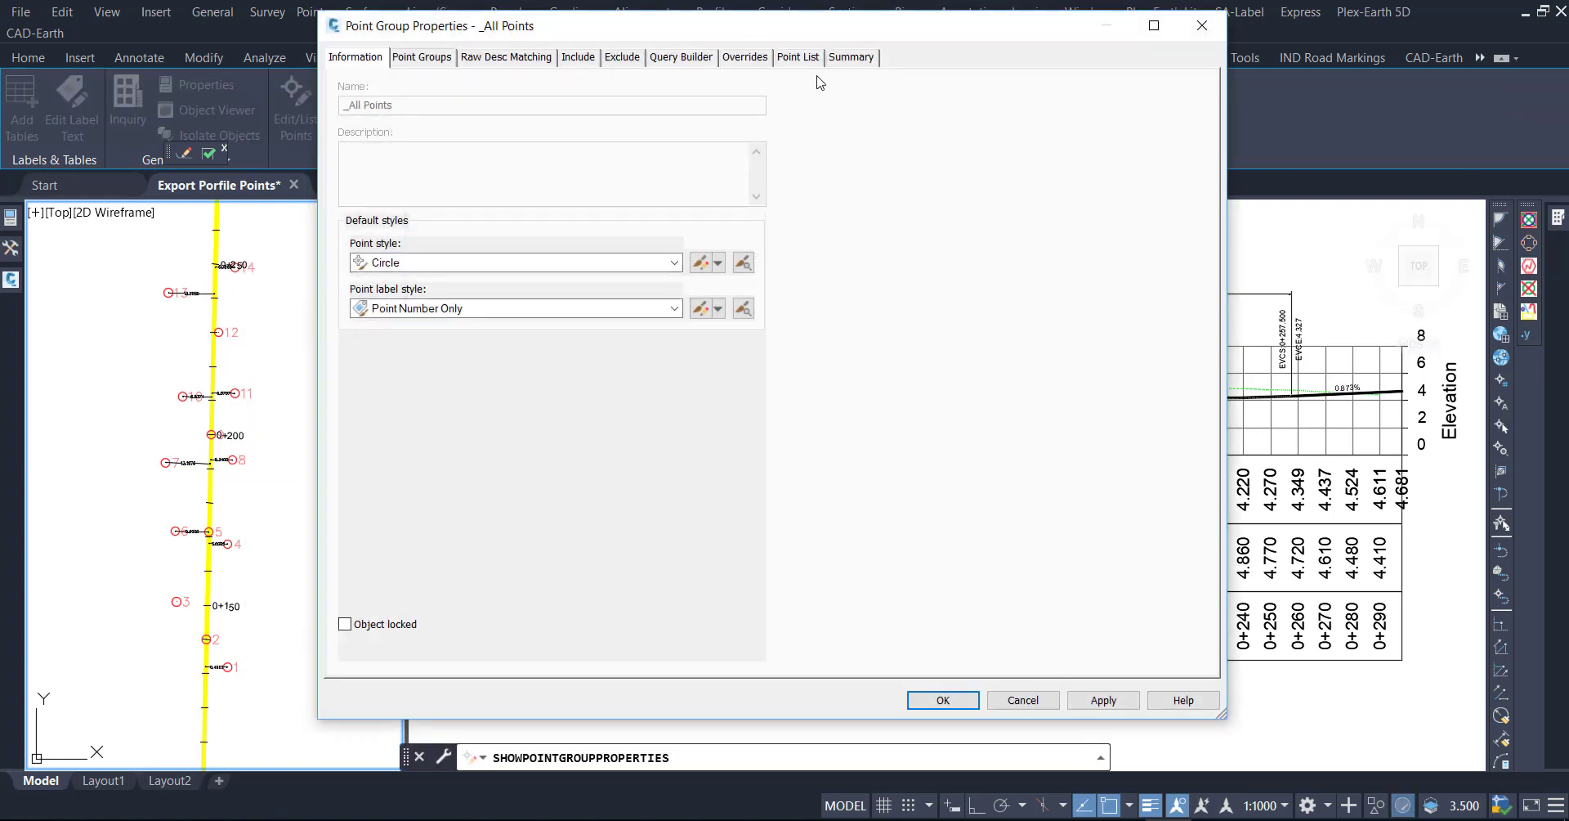
click(797, 57)
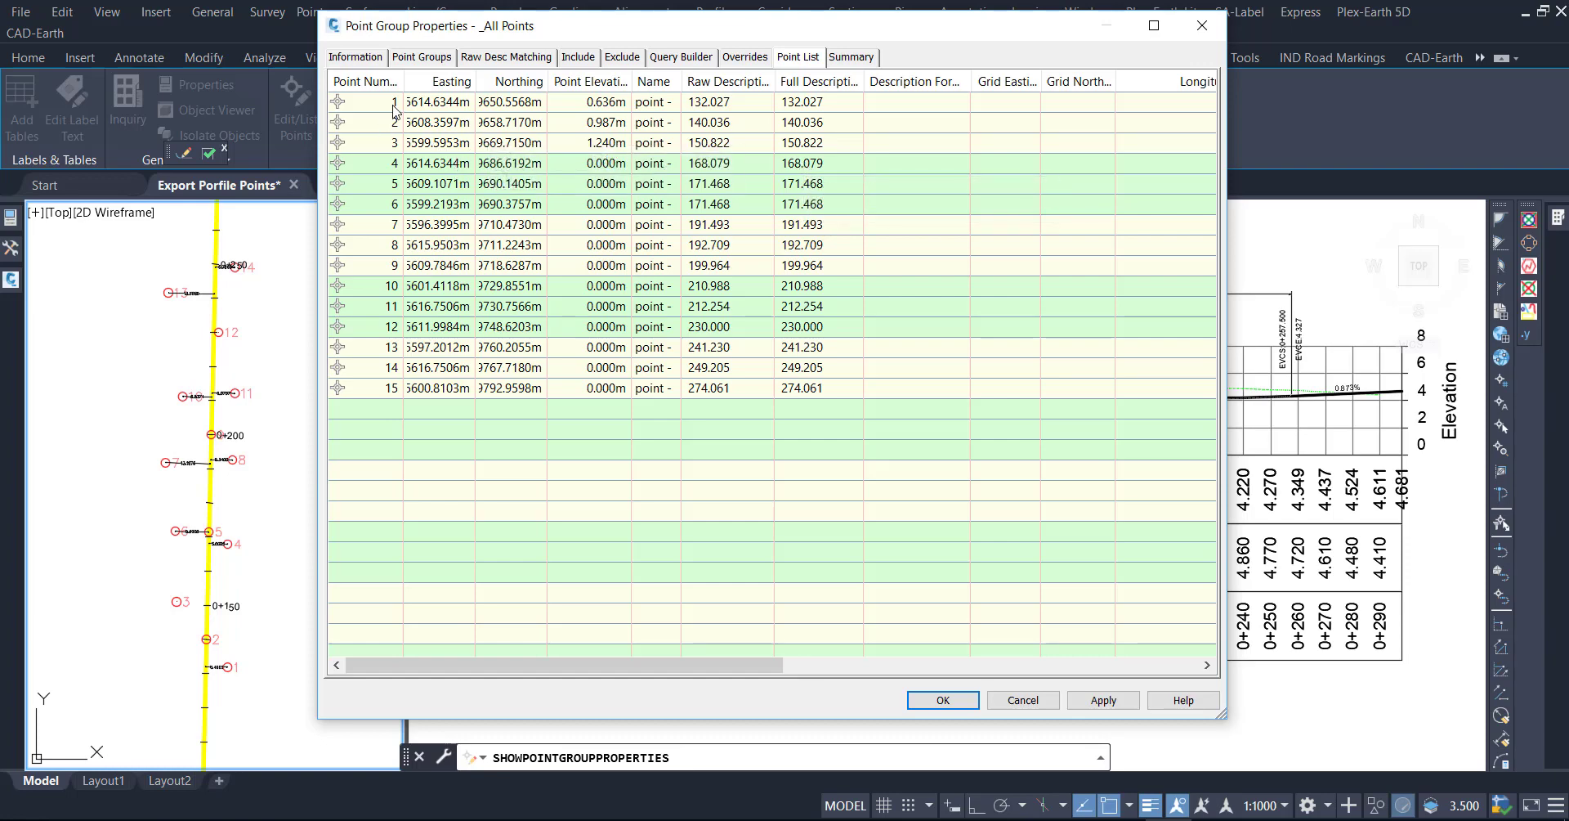
mouse_move(394, 111)
click(943, 700)
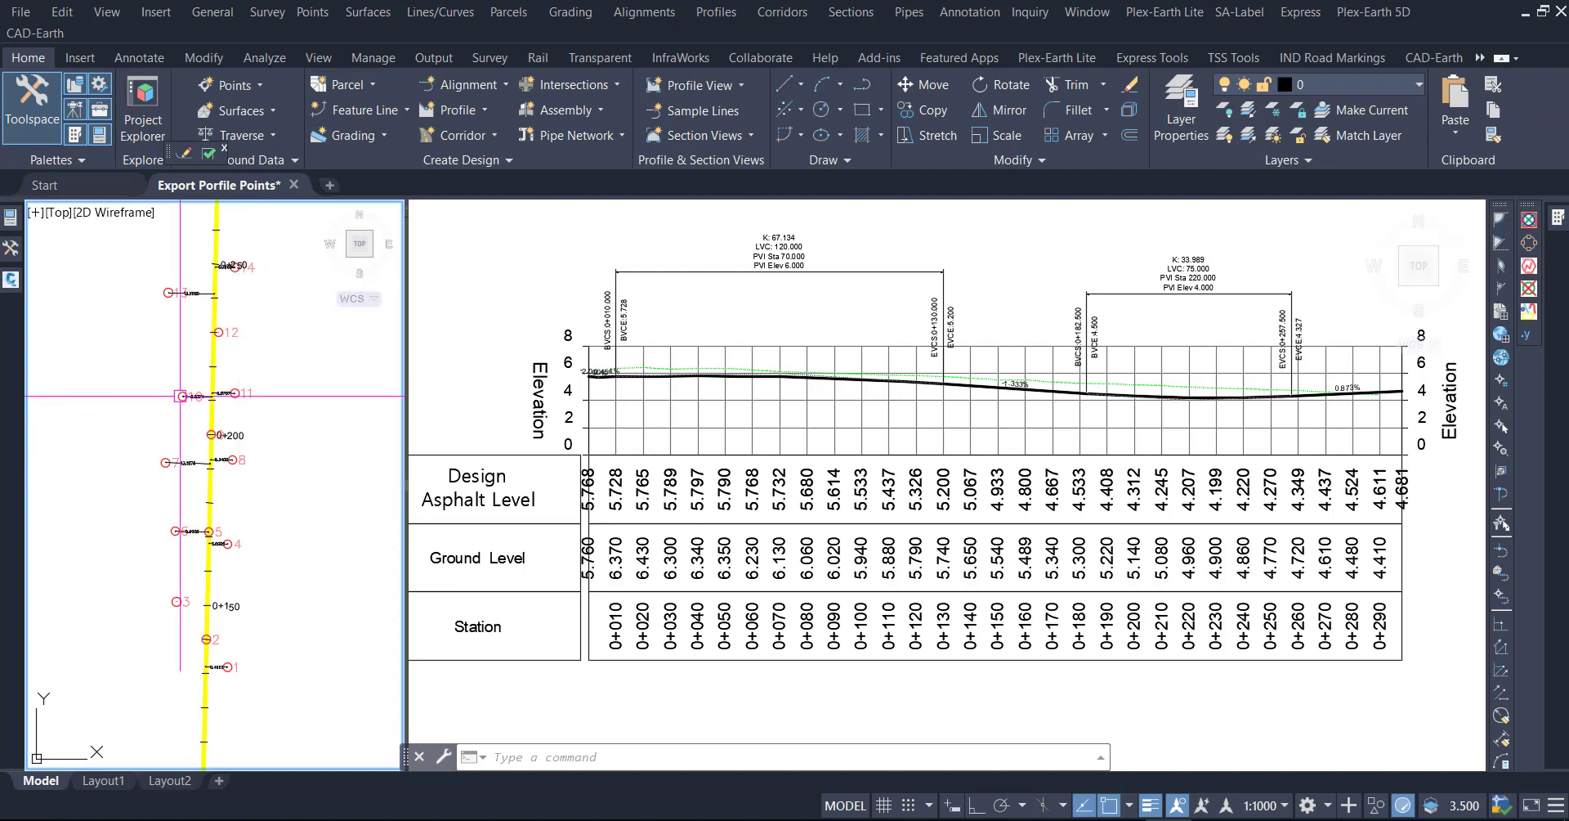
Reopen the _All Points group properties from point 11 and recheck the raw and full descriptions in the point list.
click(249, 394)
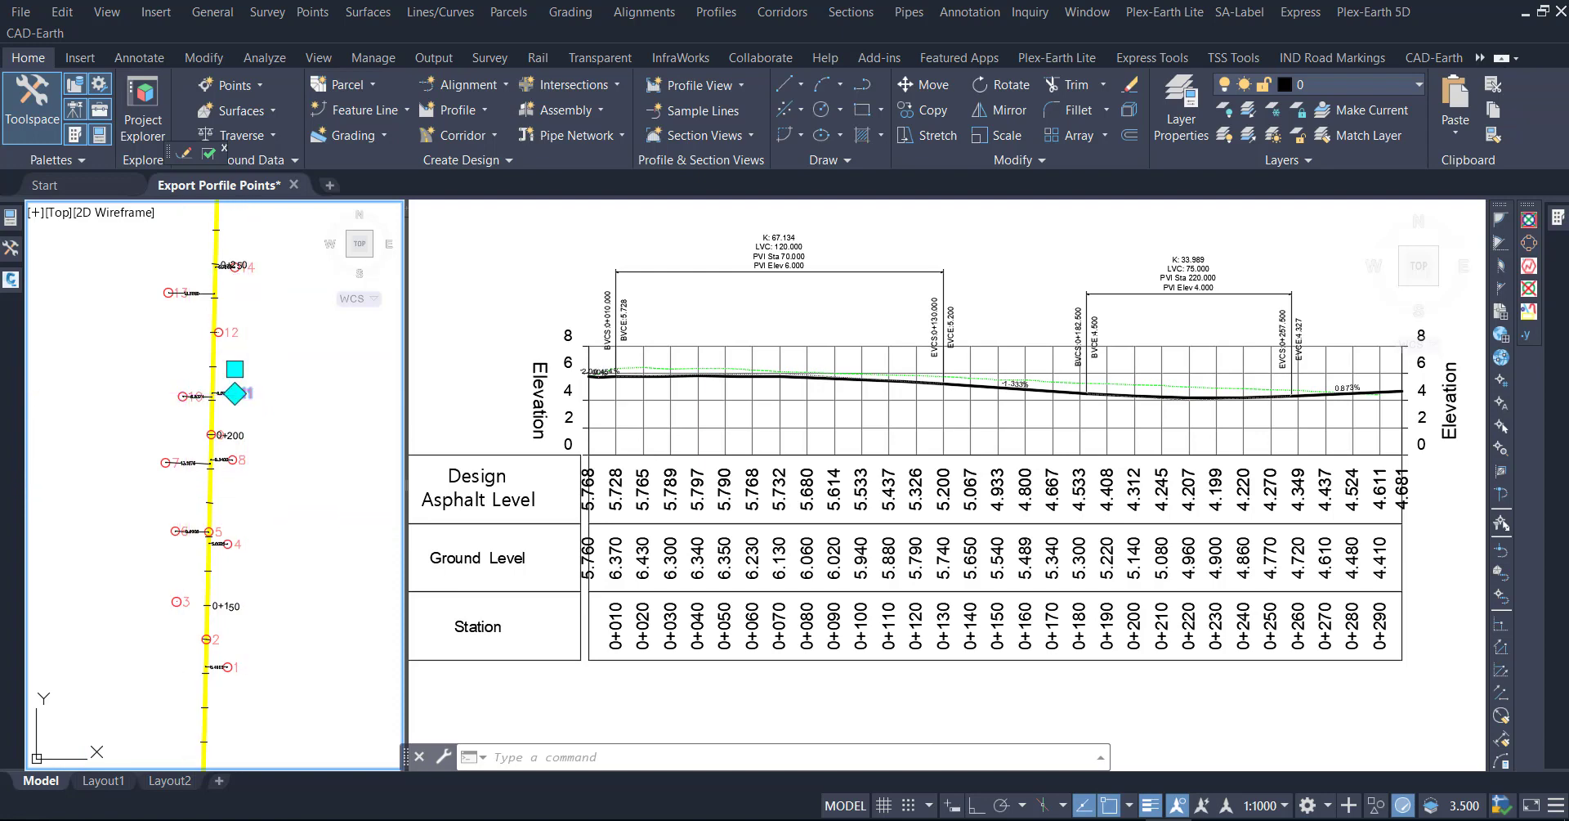
right_click(249, 394)
click(327, 452)
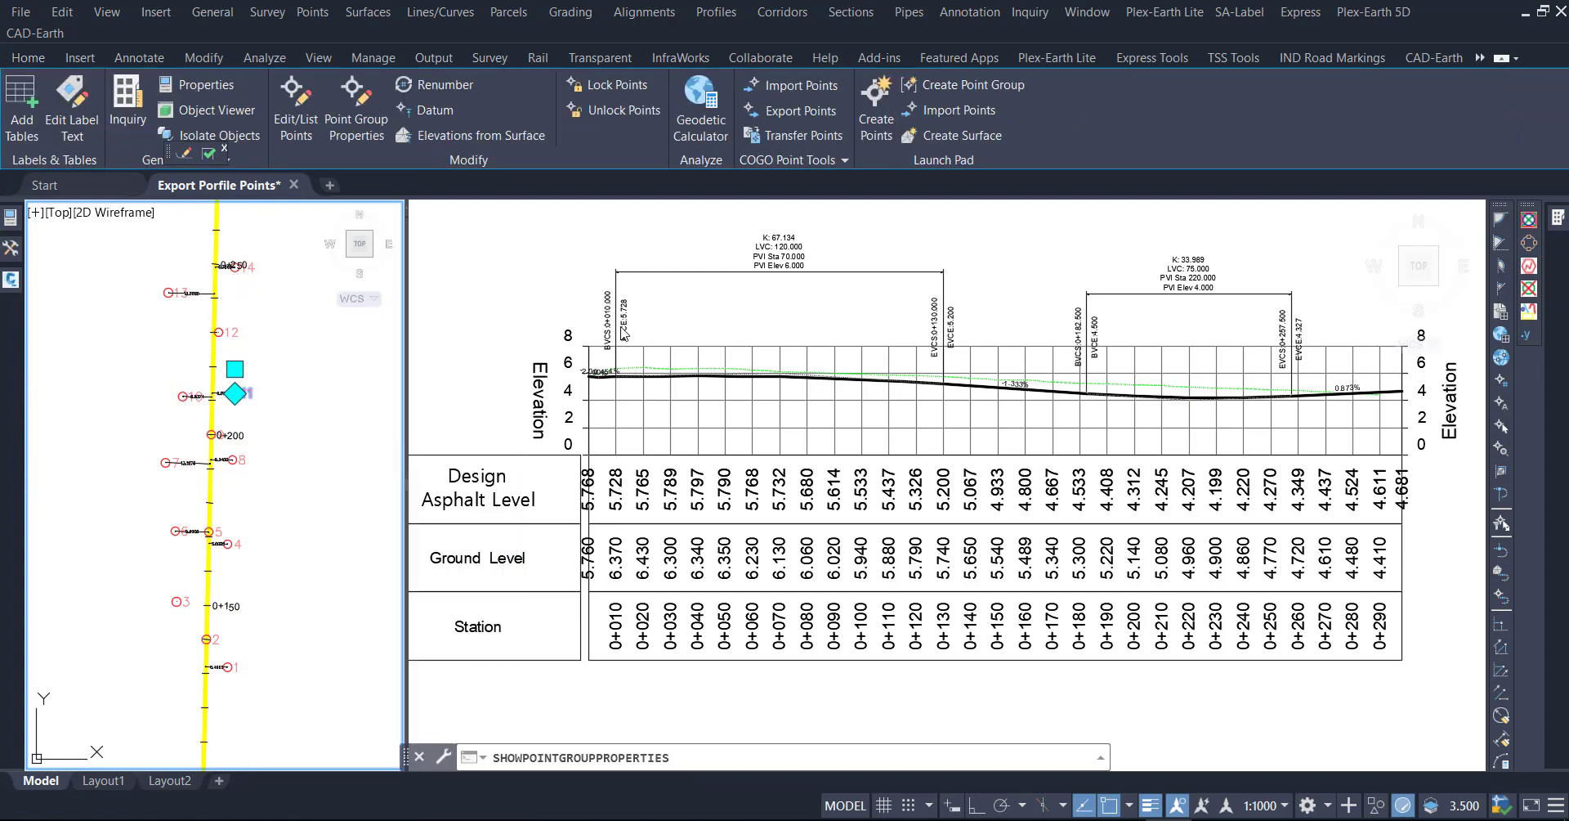
click(798, 56)
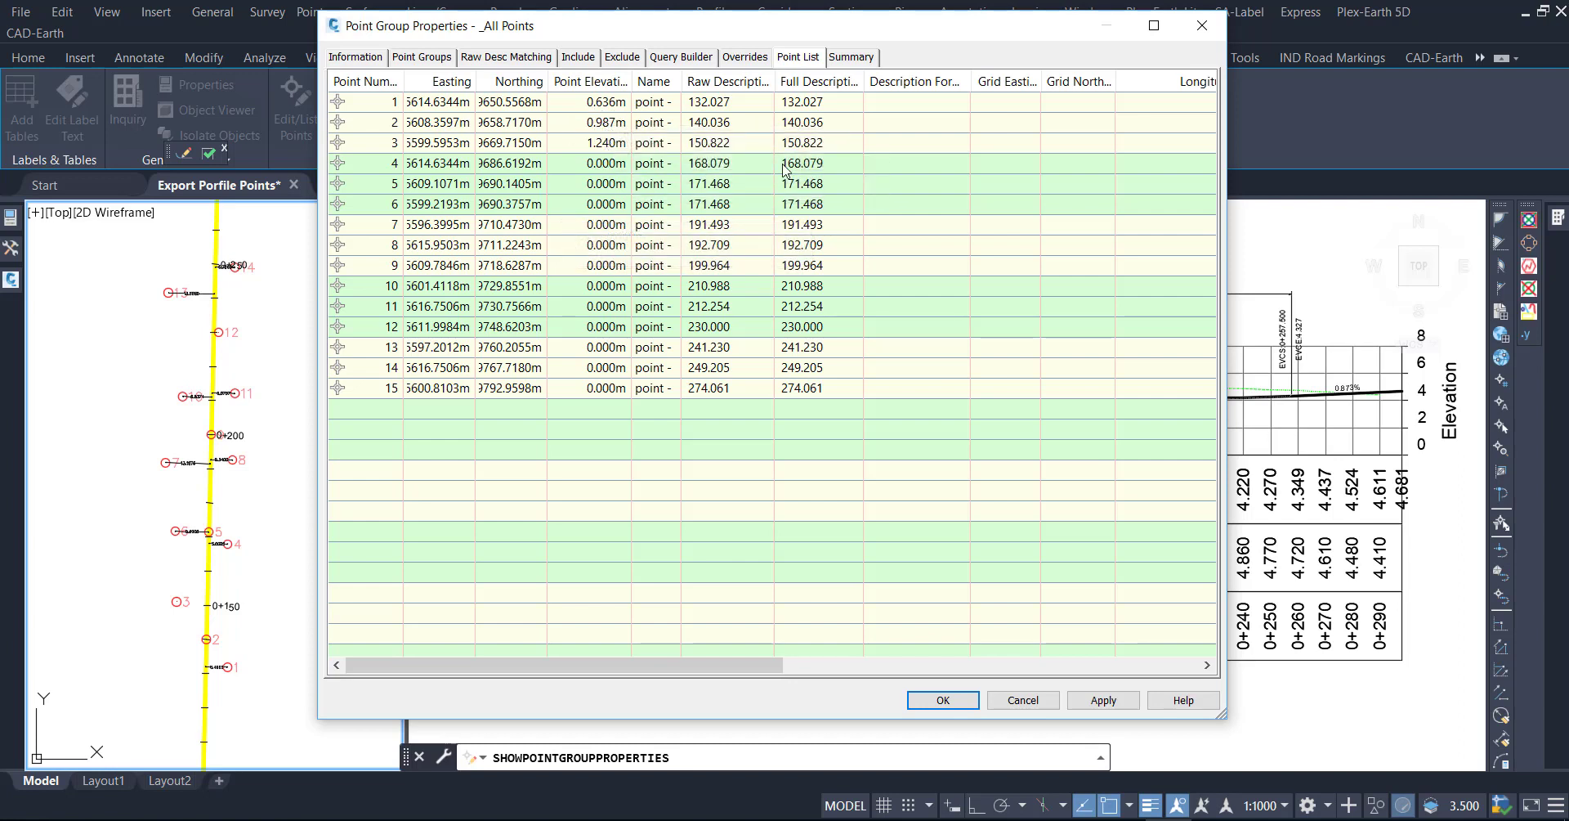
click(942, 701)
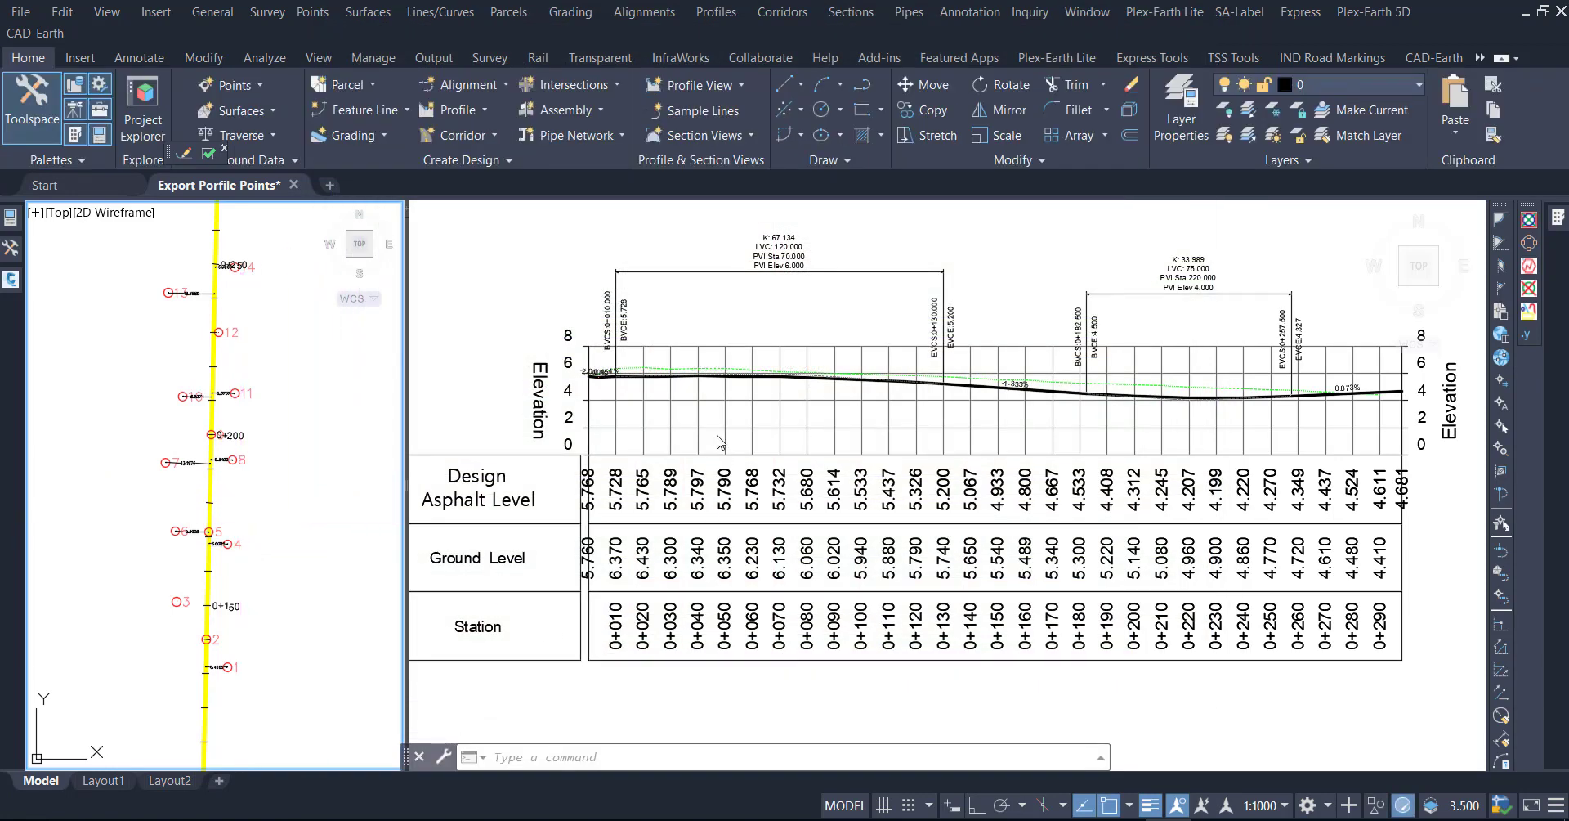
Start projecting objects onto the Alignment - B profile view and select all the COGO points in the plan viewport.
click(1100, 429)
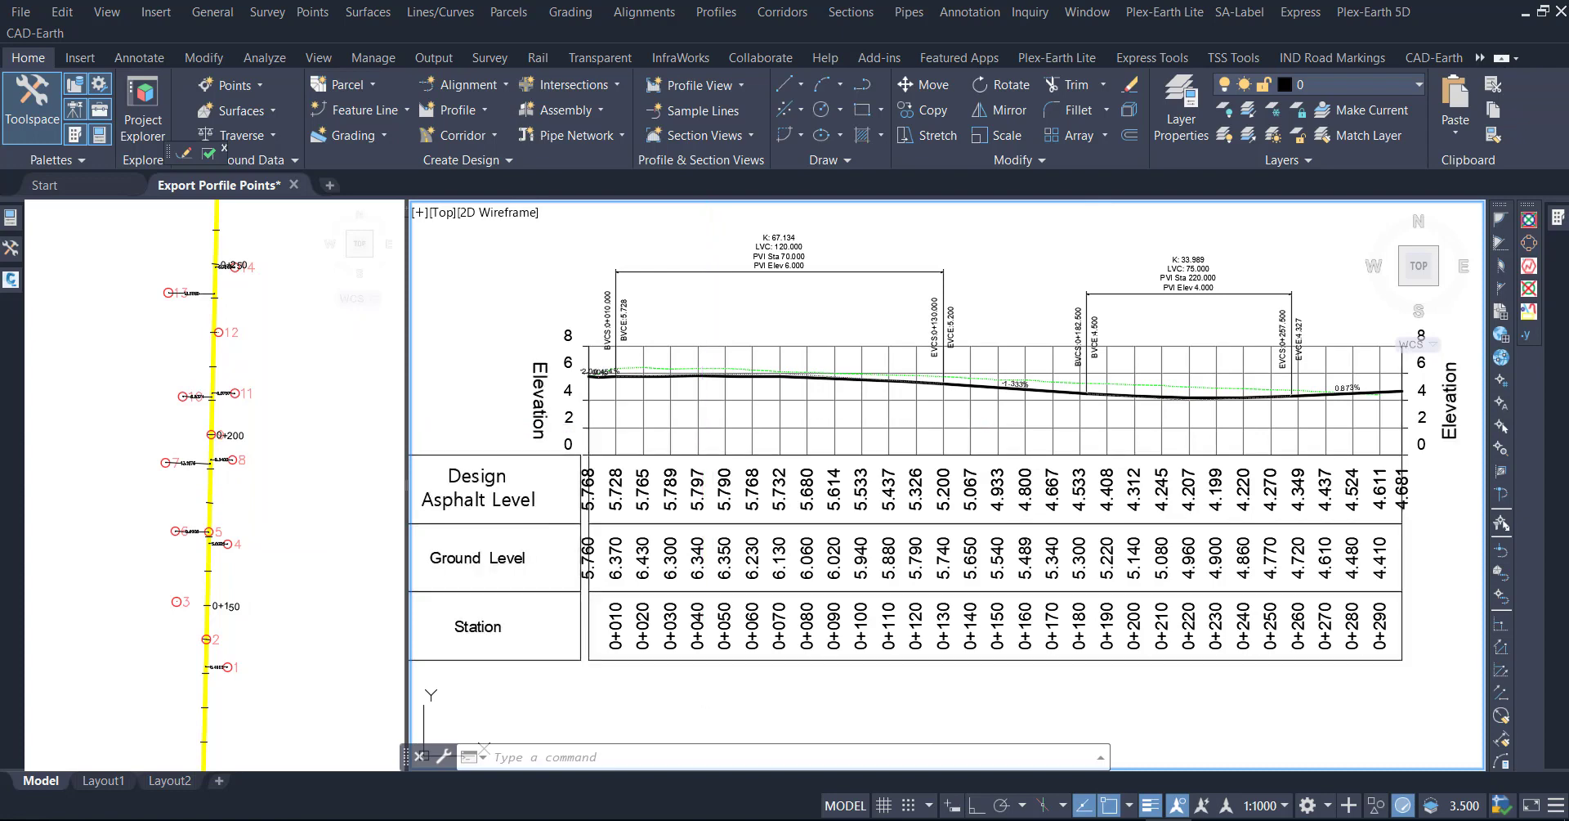
click(543, 401)
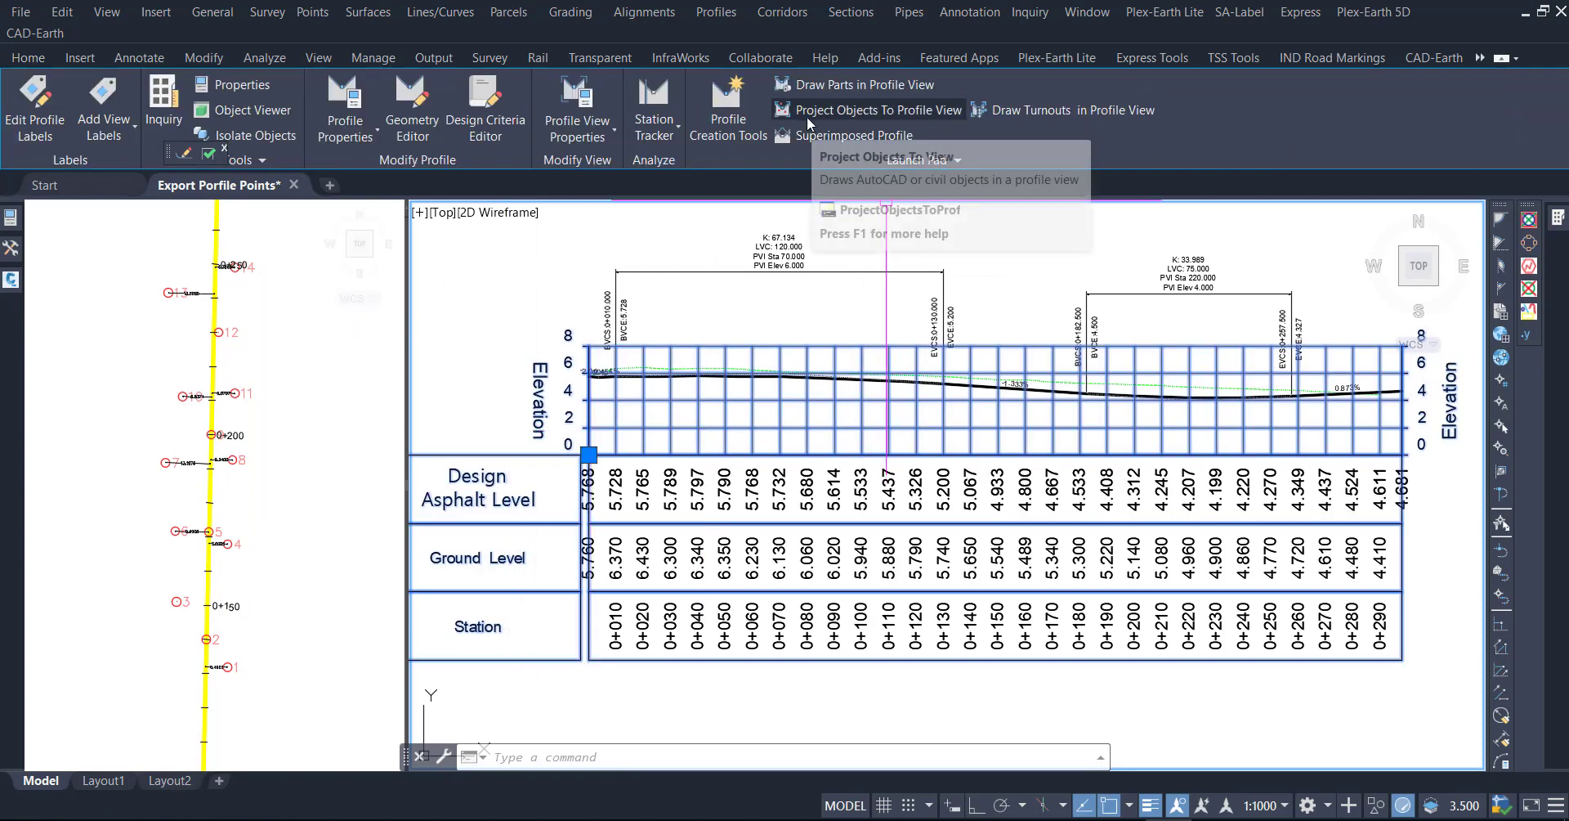
click(864, 115)
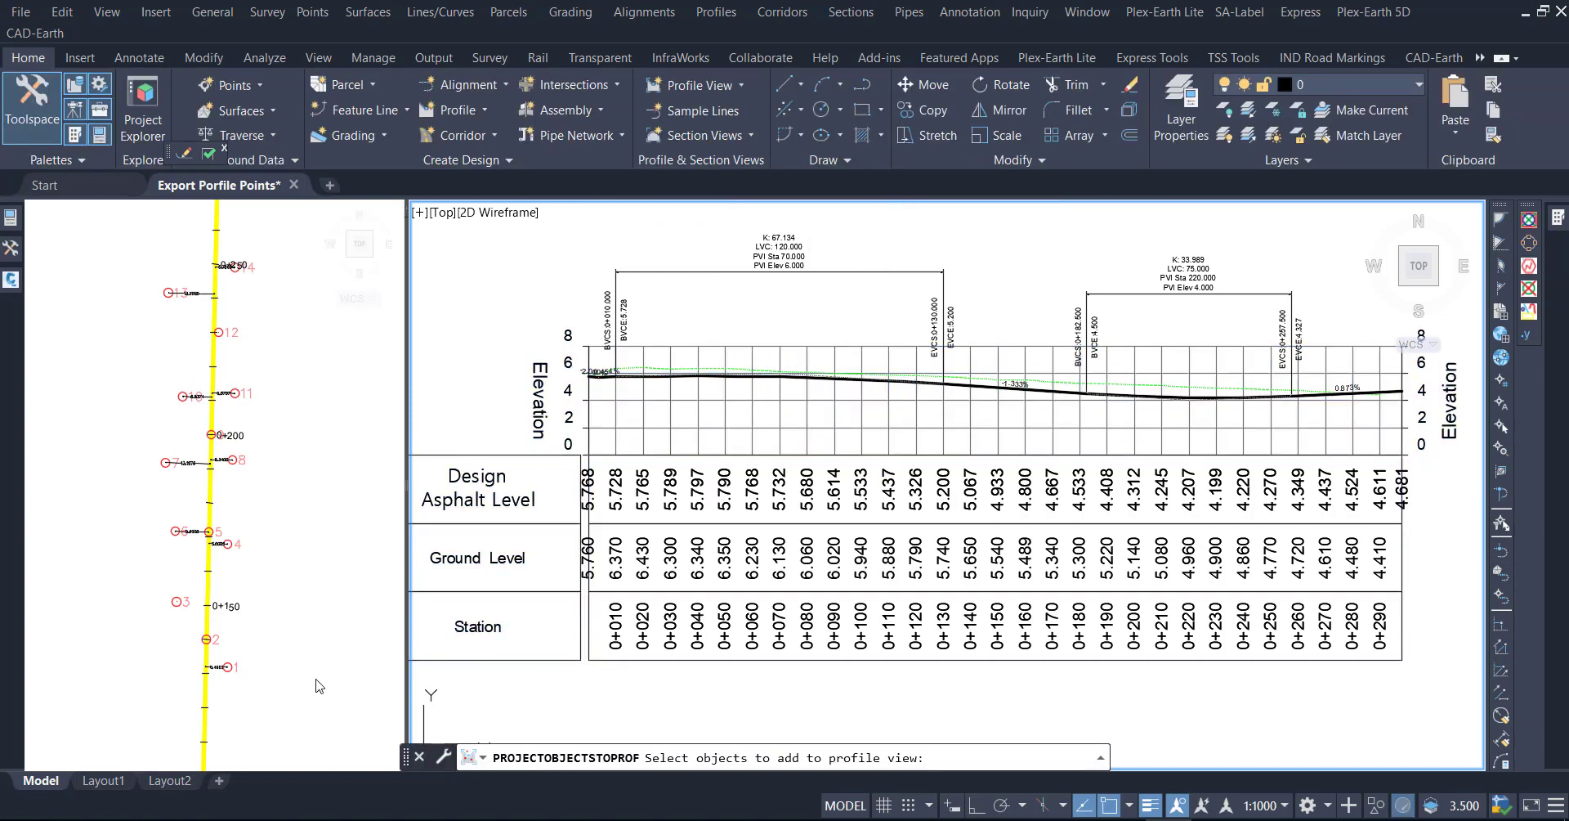
click(309, 703)
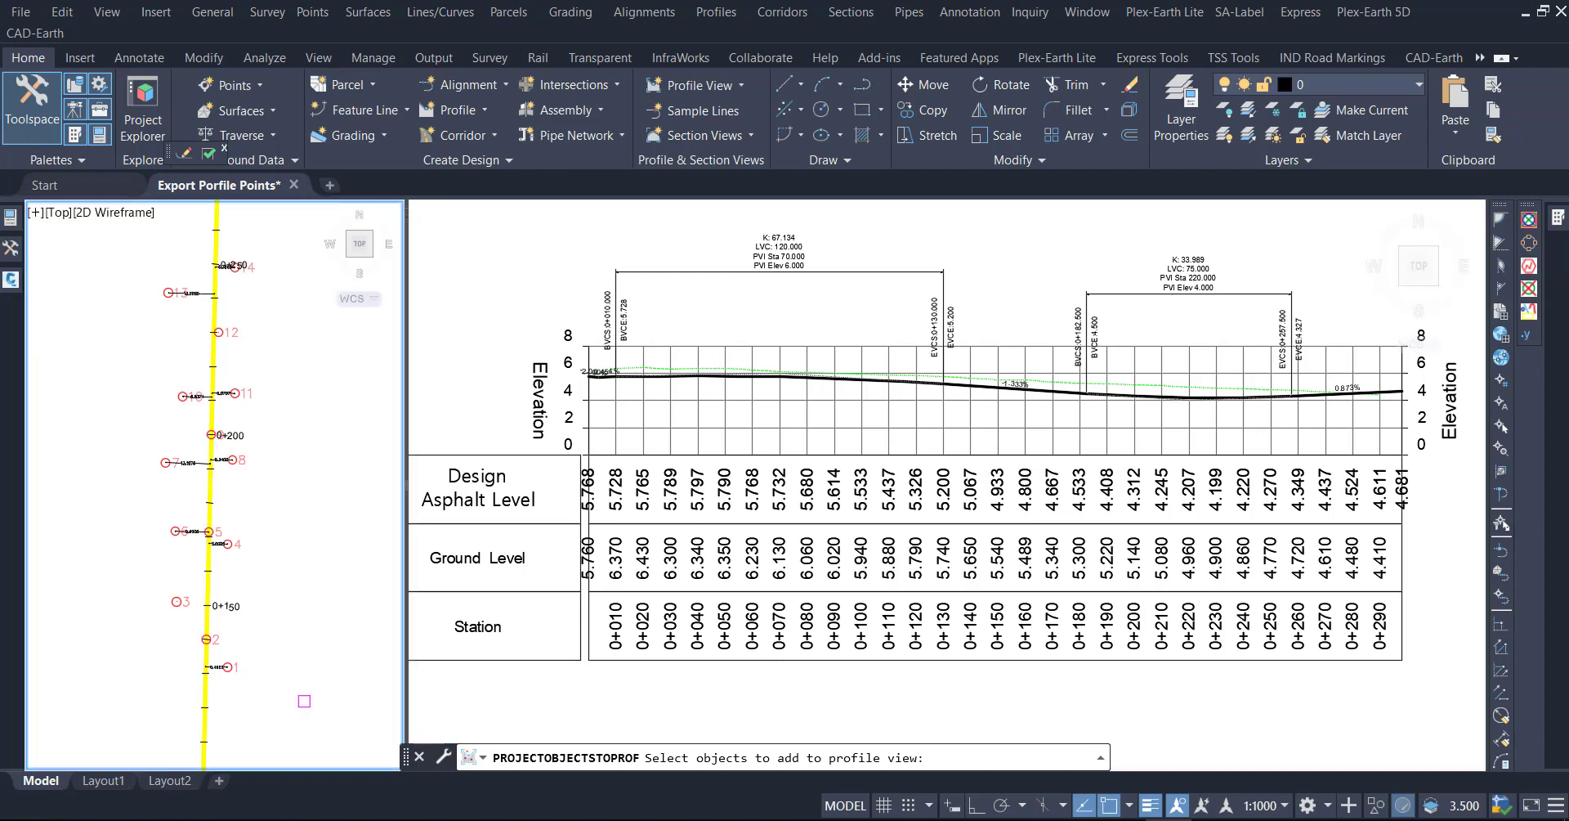
click(323, 708)
scroll(133, 276, down, 5)
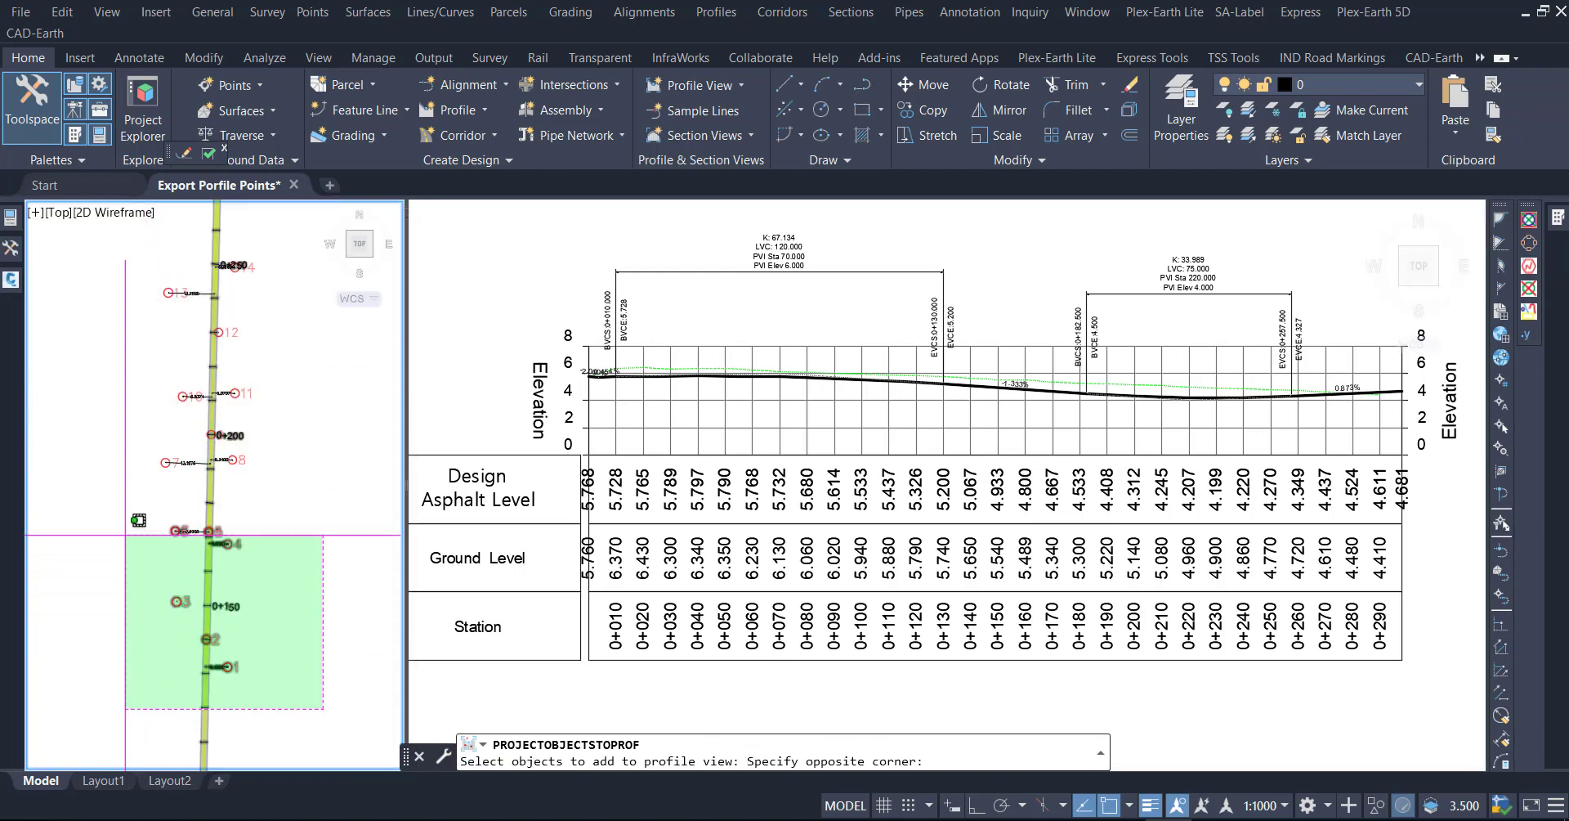
scroll(122, 270, up, 4)
click(117, 305)
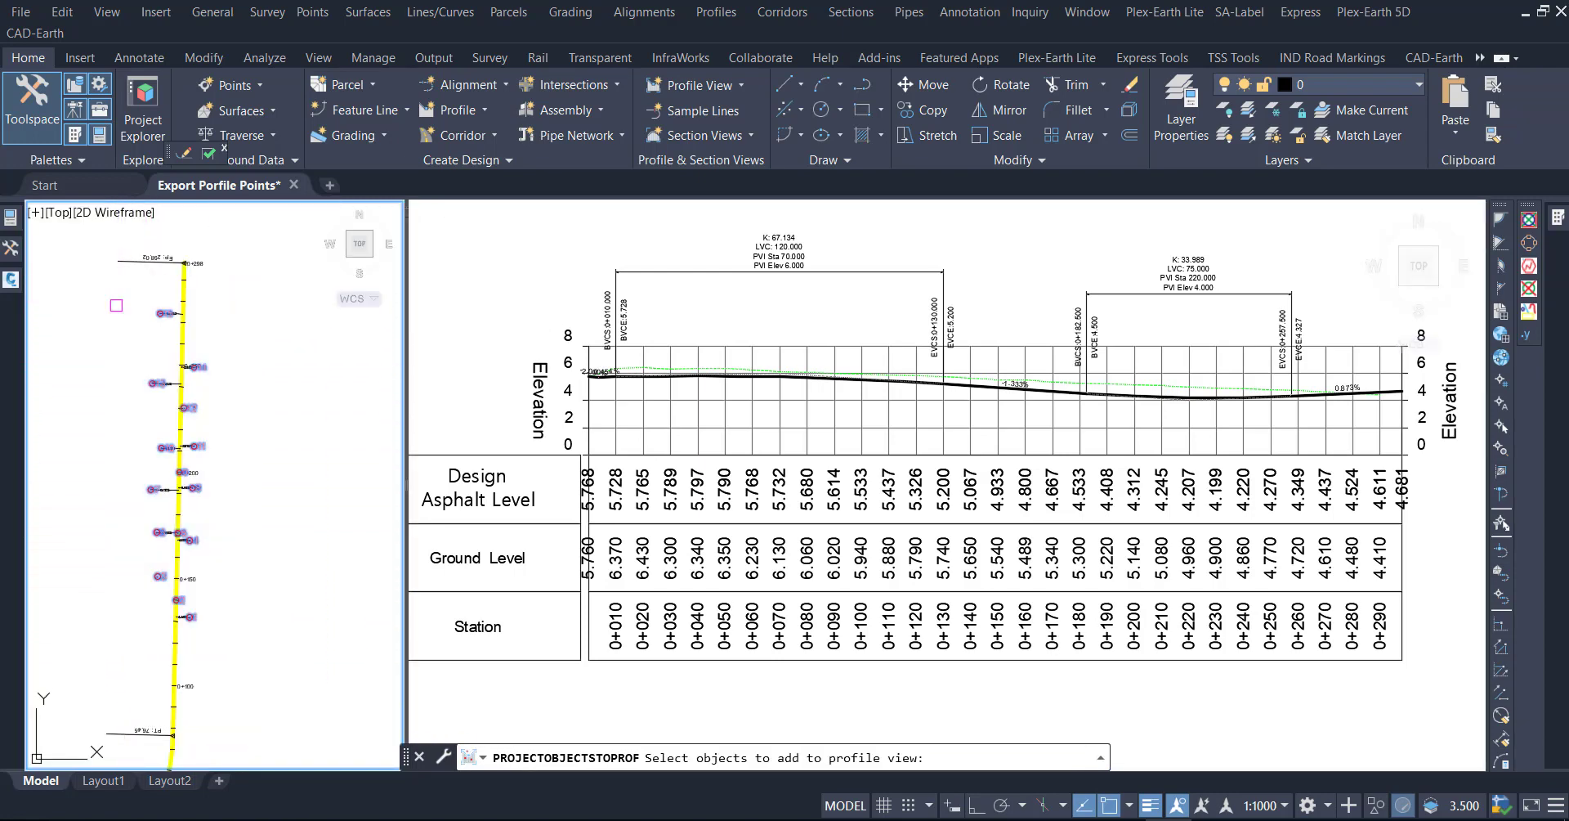
key(Return)
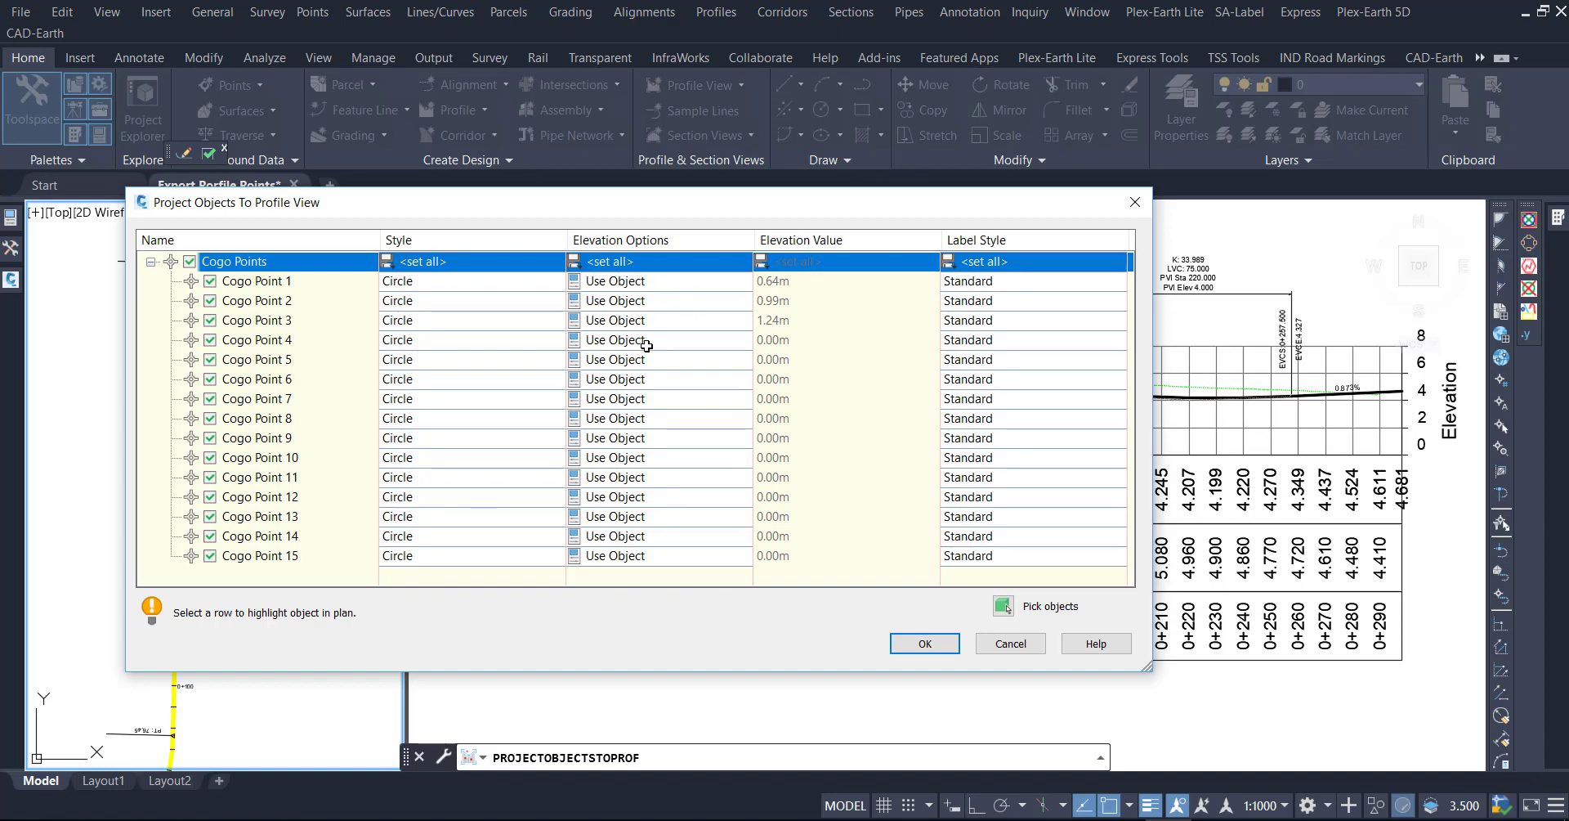
Project the selected COGO points onto the profile view with the Use Object elevation option, and undo the projection.
drag(710, 214, 674, 21)
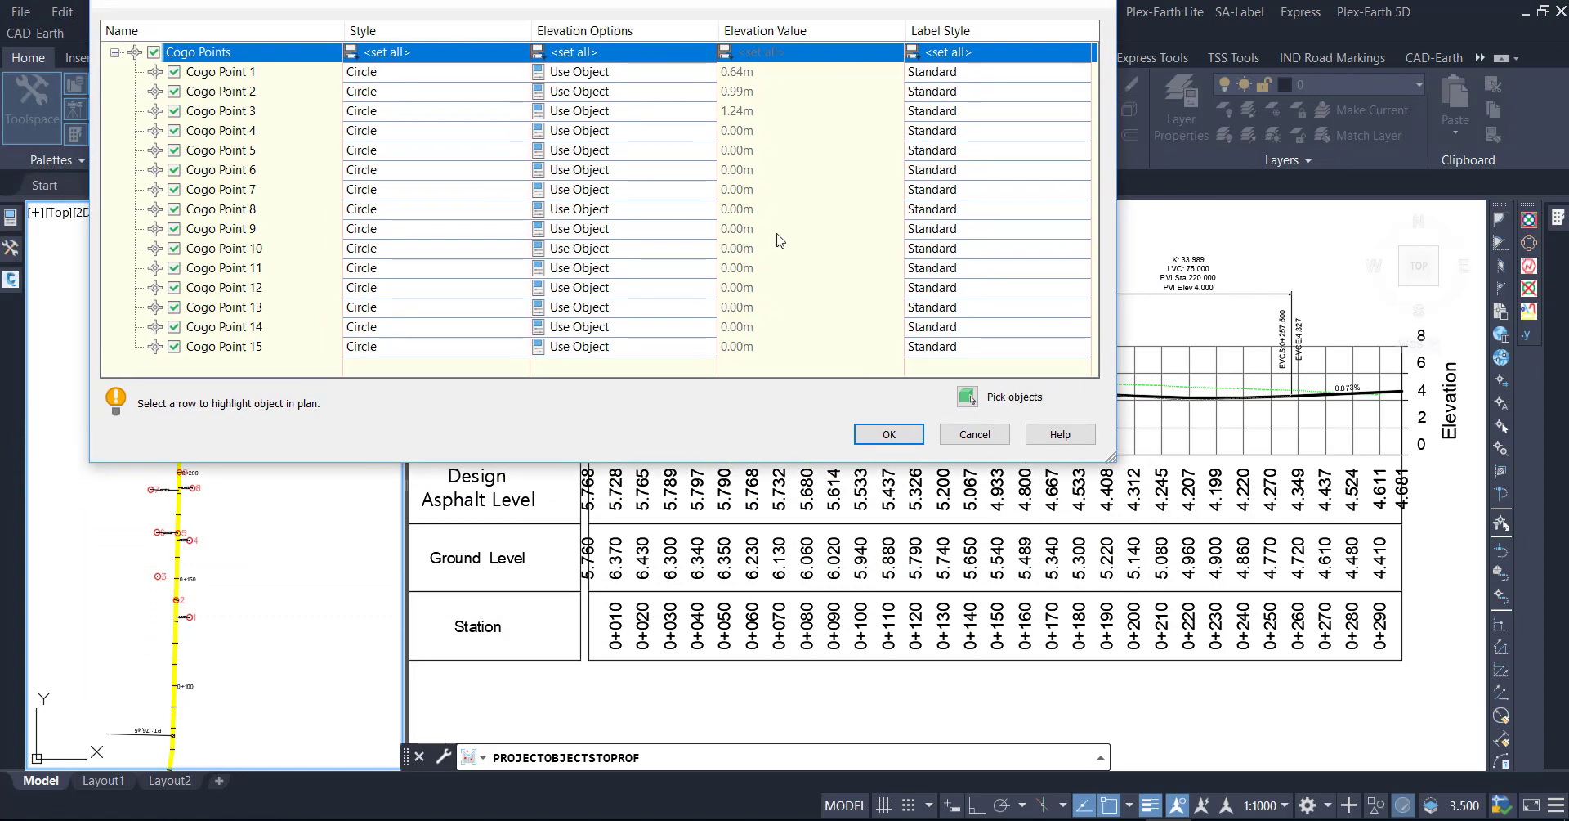
click(888, 434)
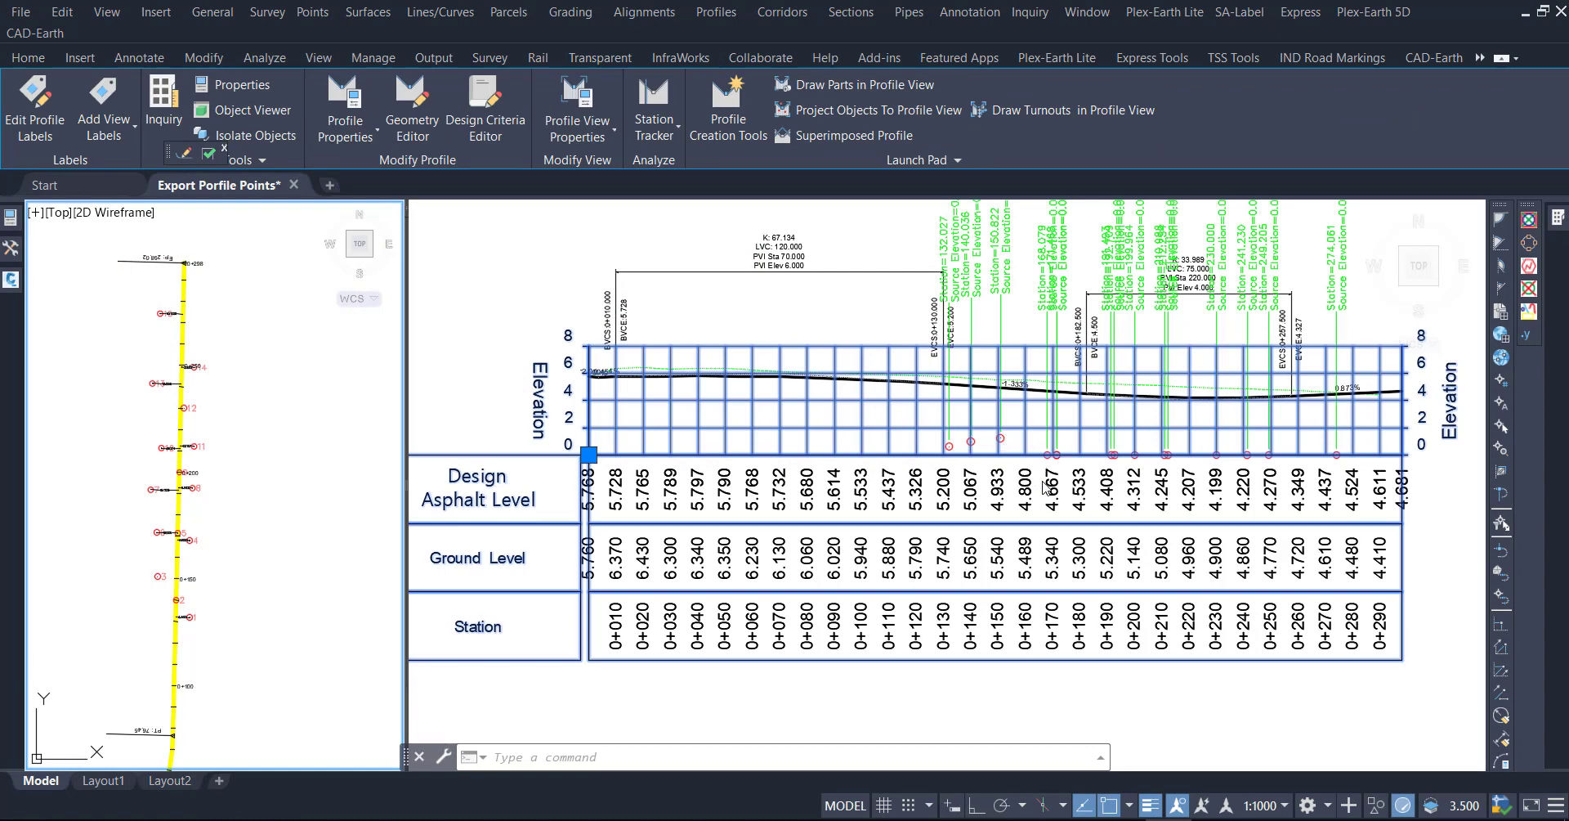
key(Escape)
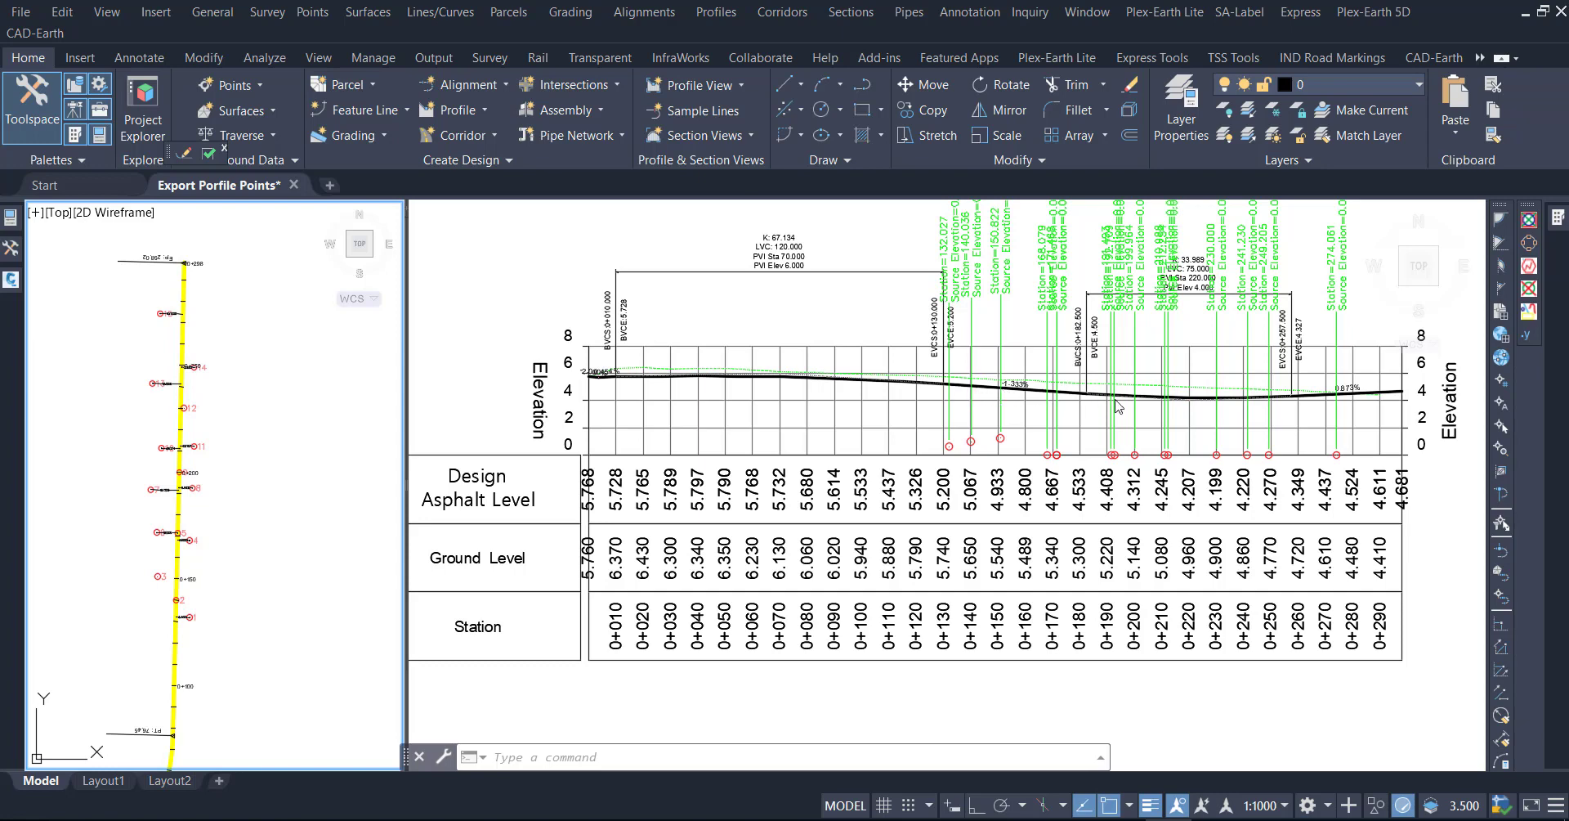
click(1210, 429)
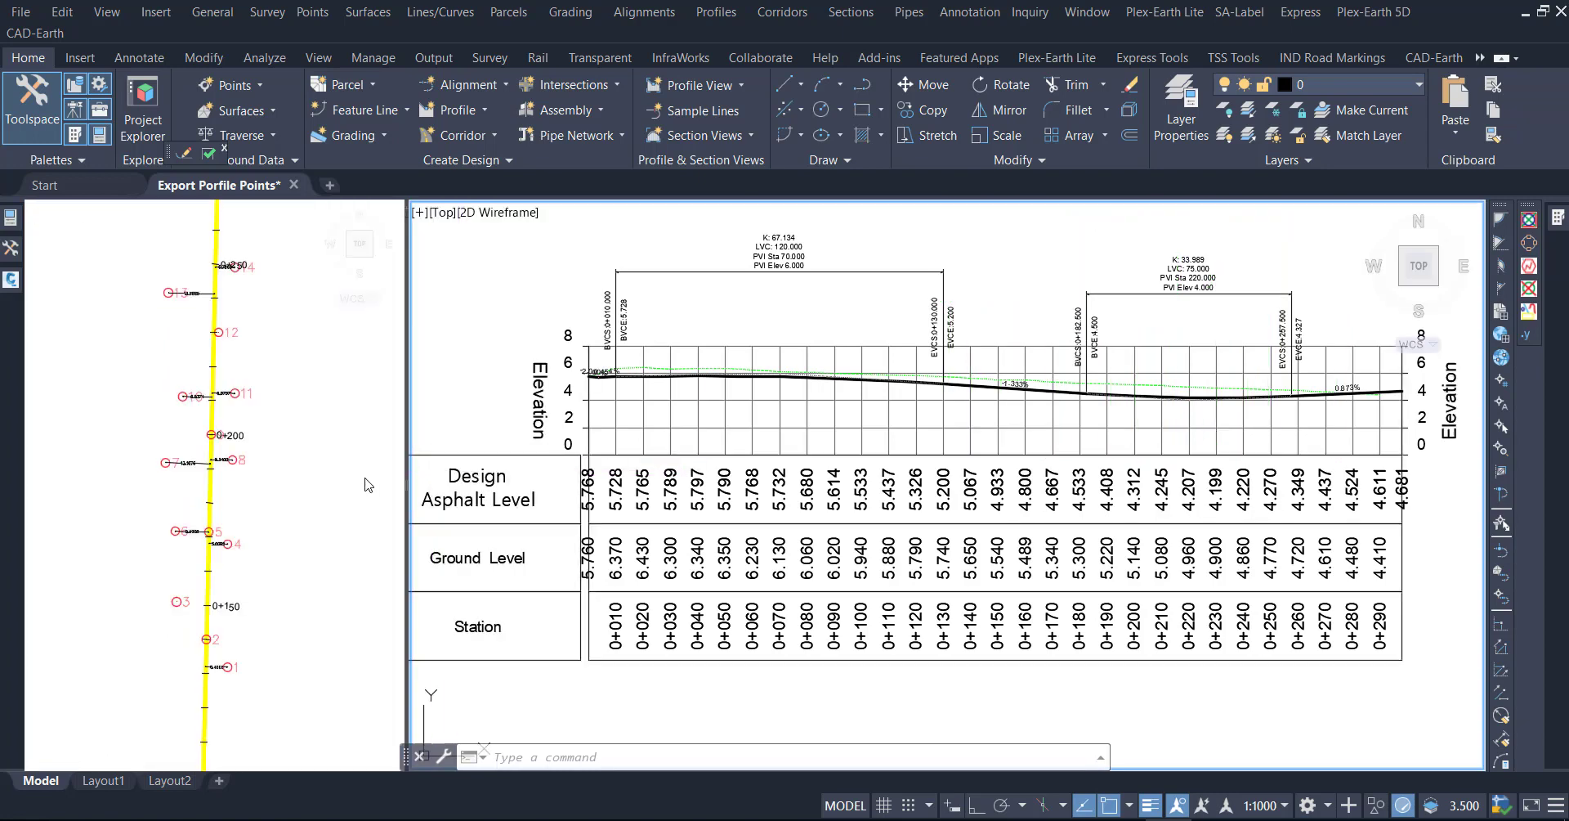
Restart Project Objects To Profile View from the profile view and reselect all the COGO points in plan.
click(752, 360)
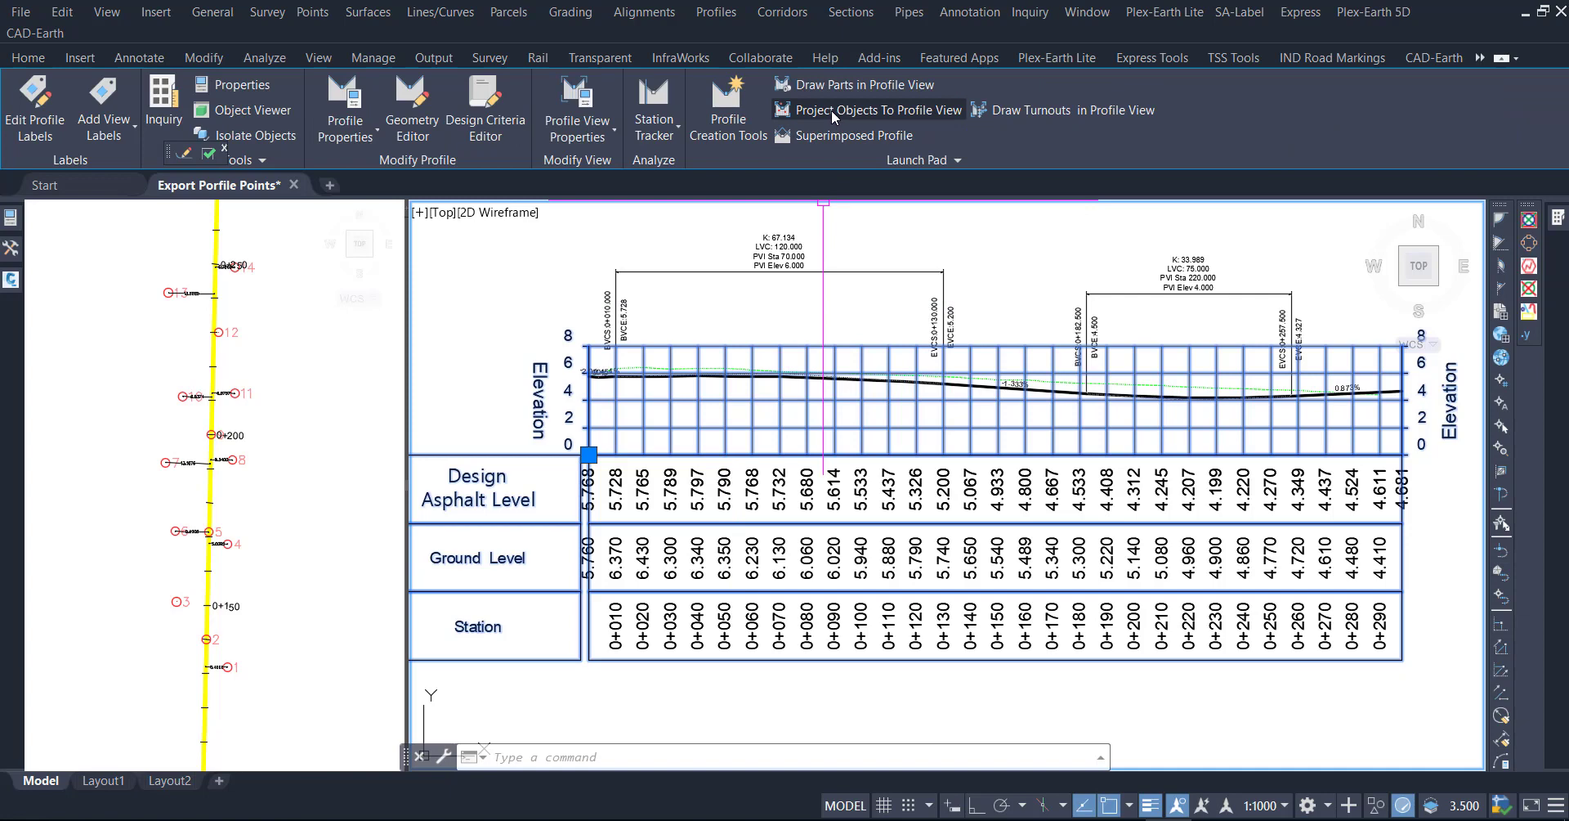
click(831, 110)
scroll(301, 695, down, 4)
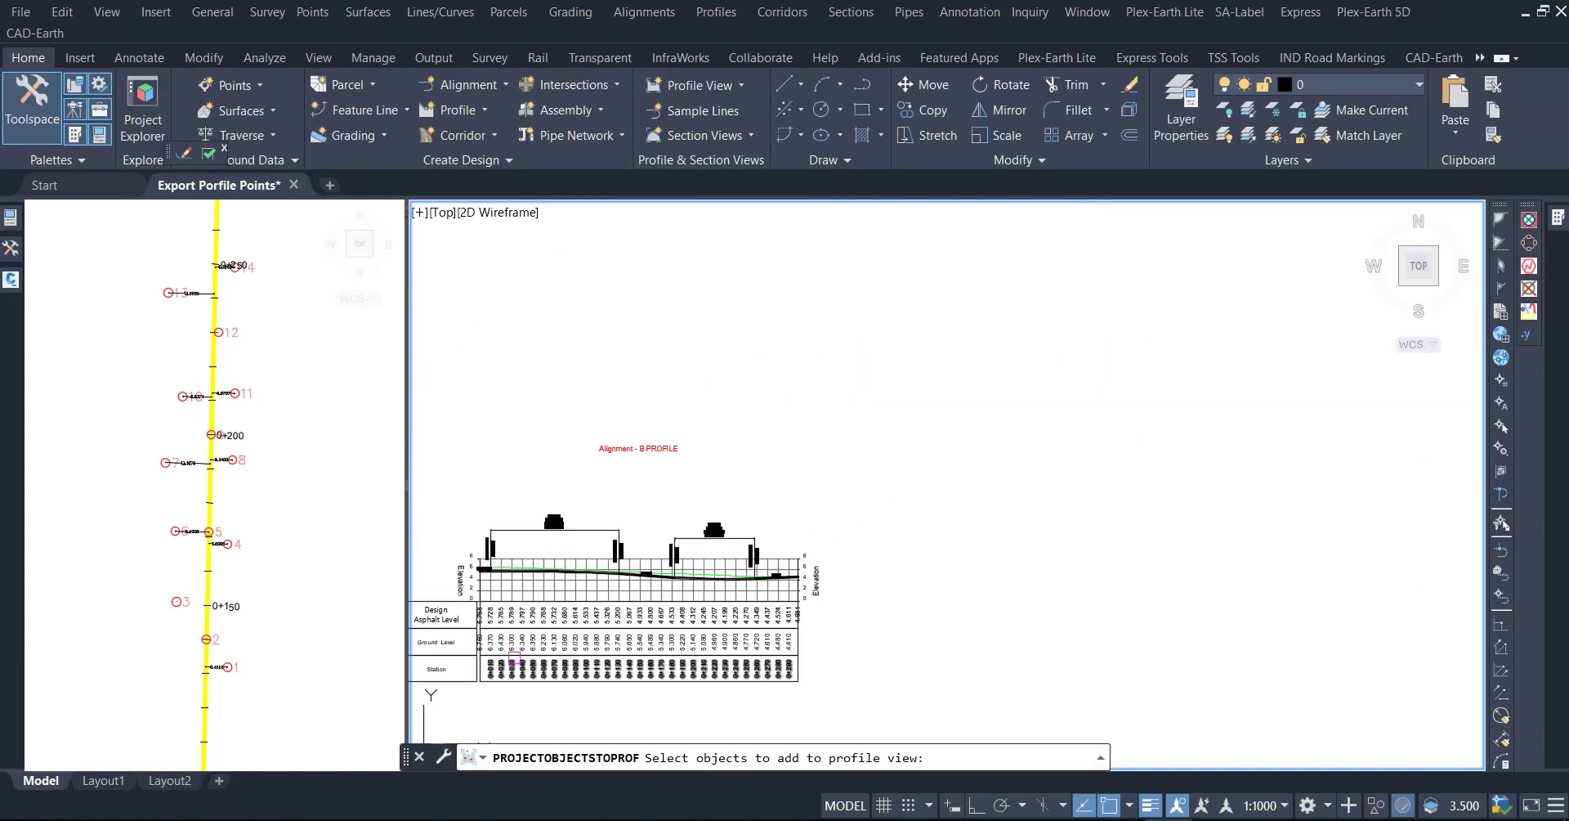
scroll(517, 668, up, 6)
click(333, 613)
scroll(327, 629, down, 2)
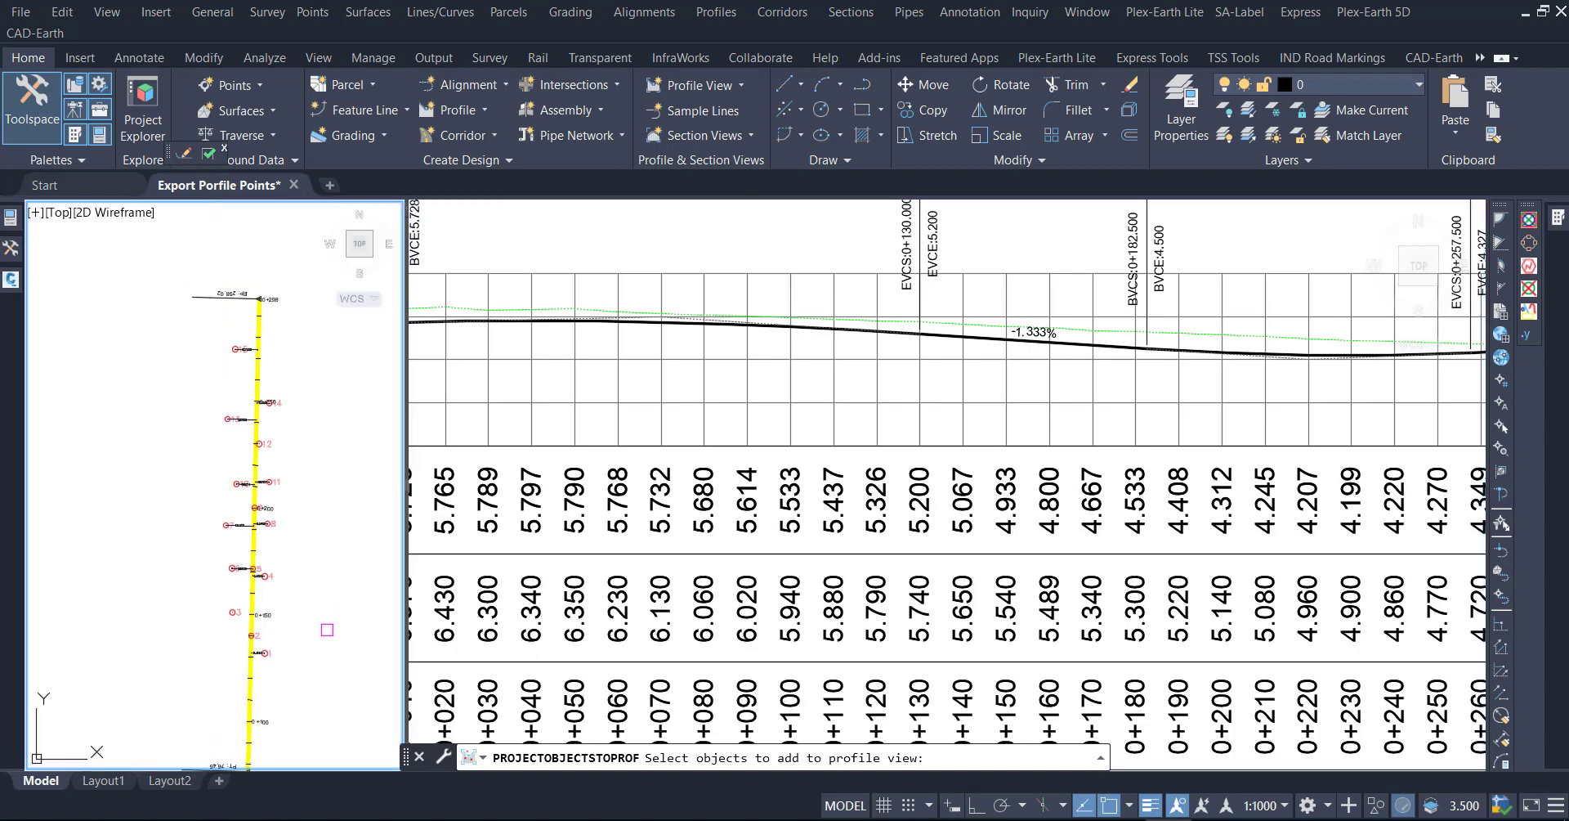
click(340, 674)
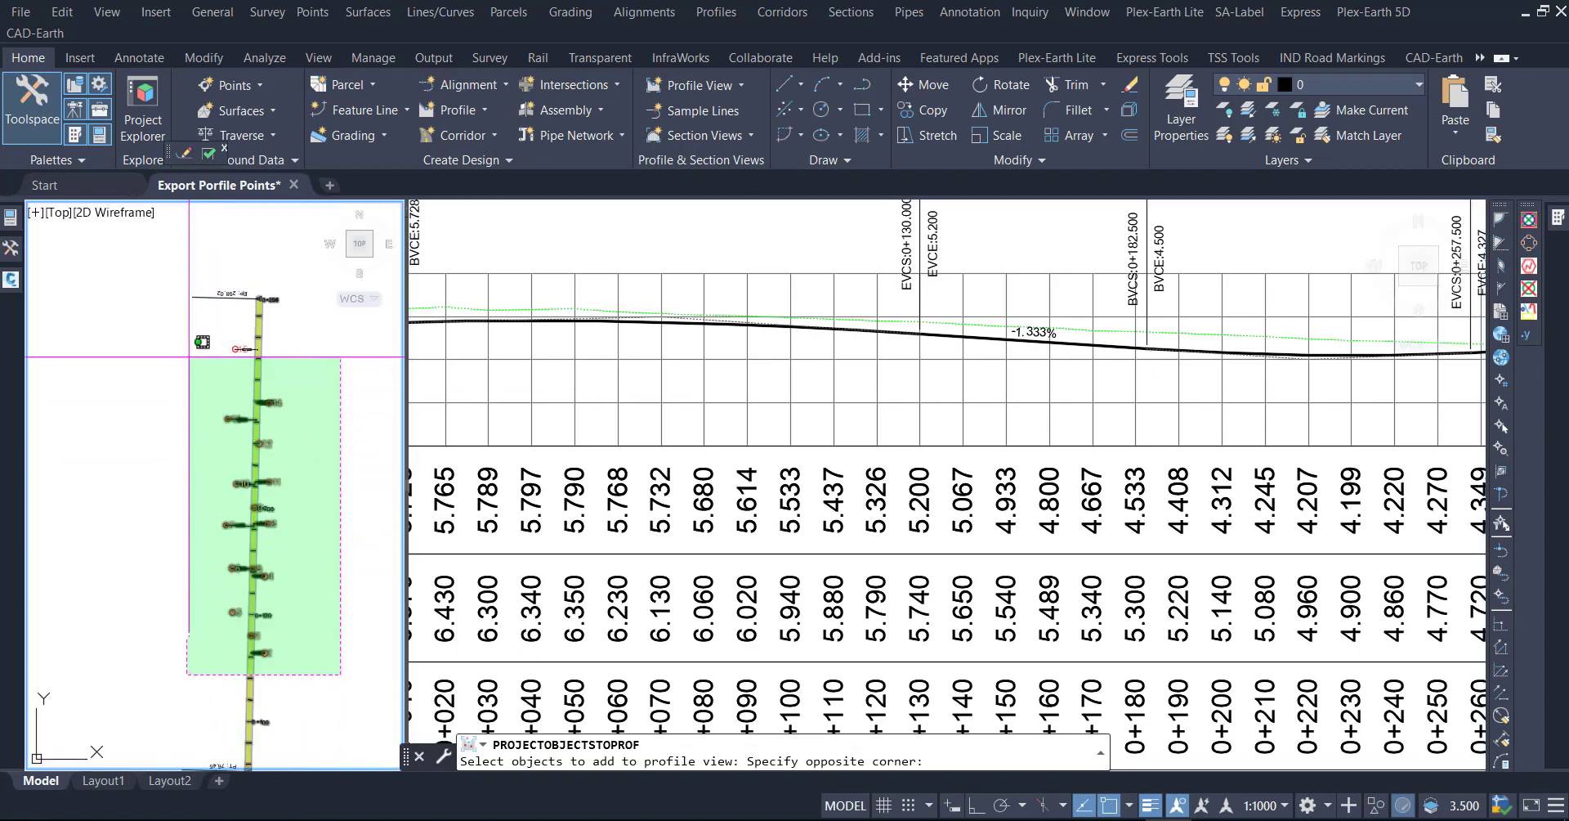
click(175, 331)
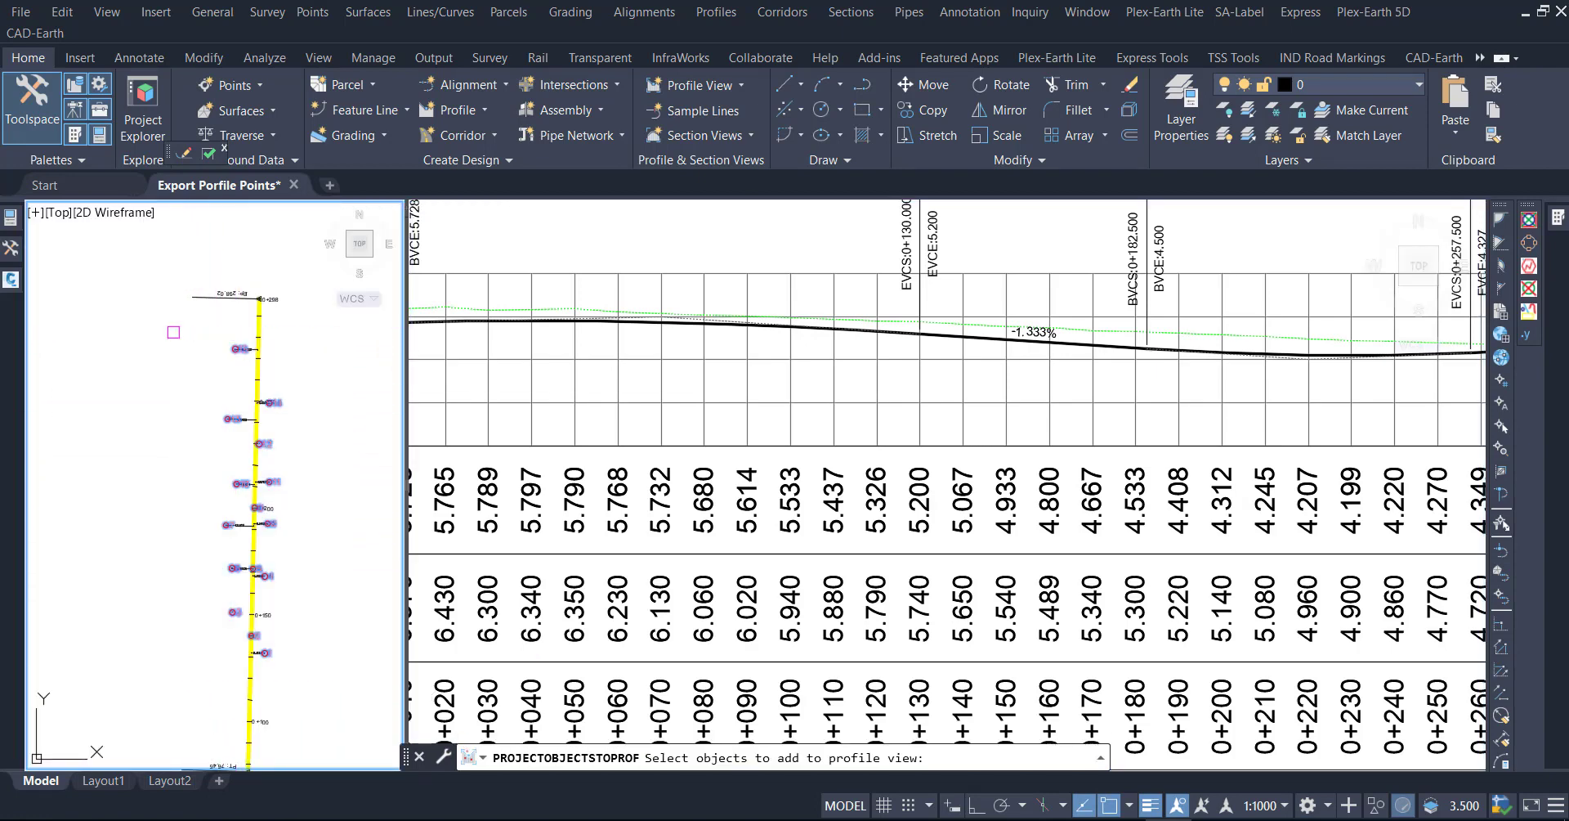
key(Return)
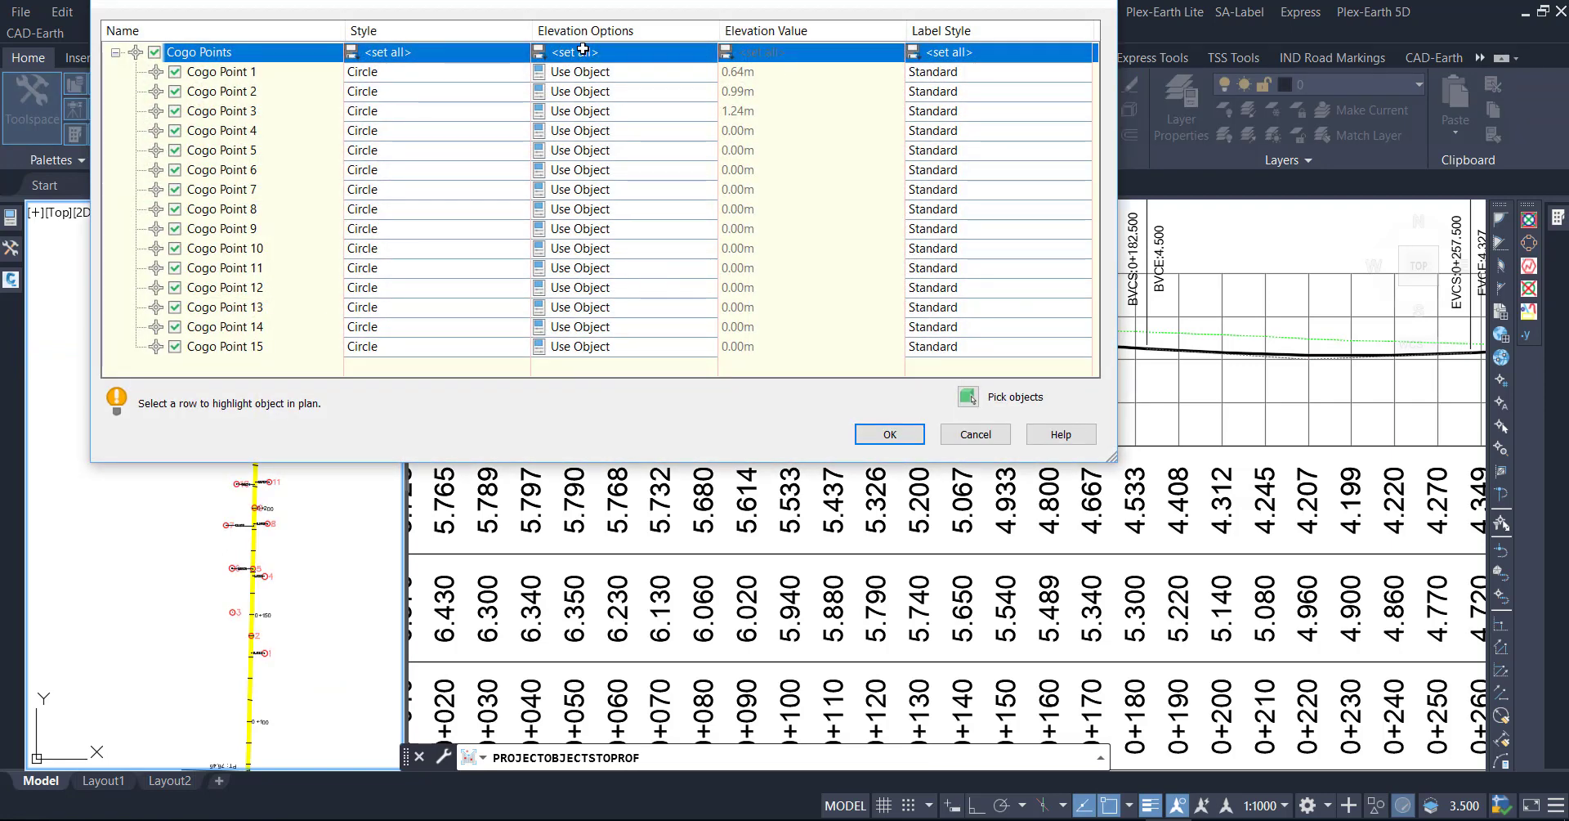
Set the elevation option of all COGO points to the Road-B Design profile and project them onto the profile view.
click(584, 51)
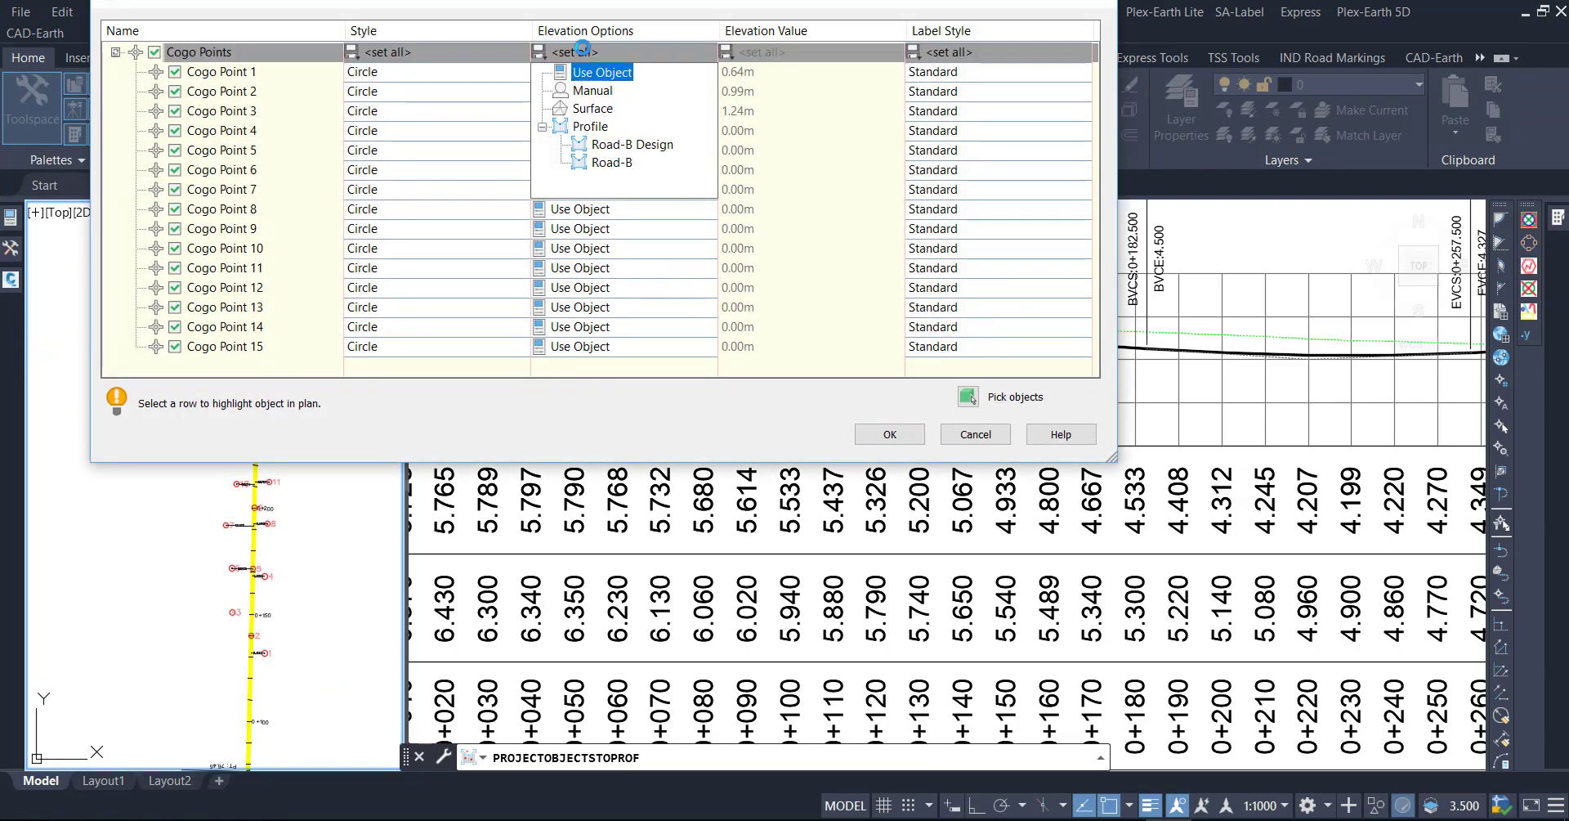
click(659, 146)
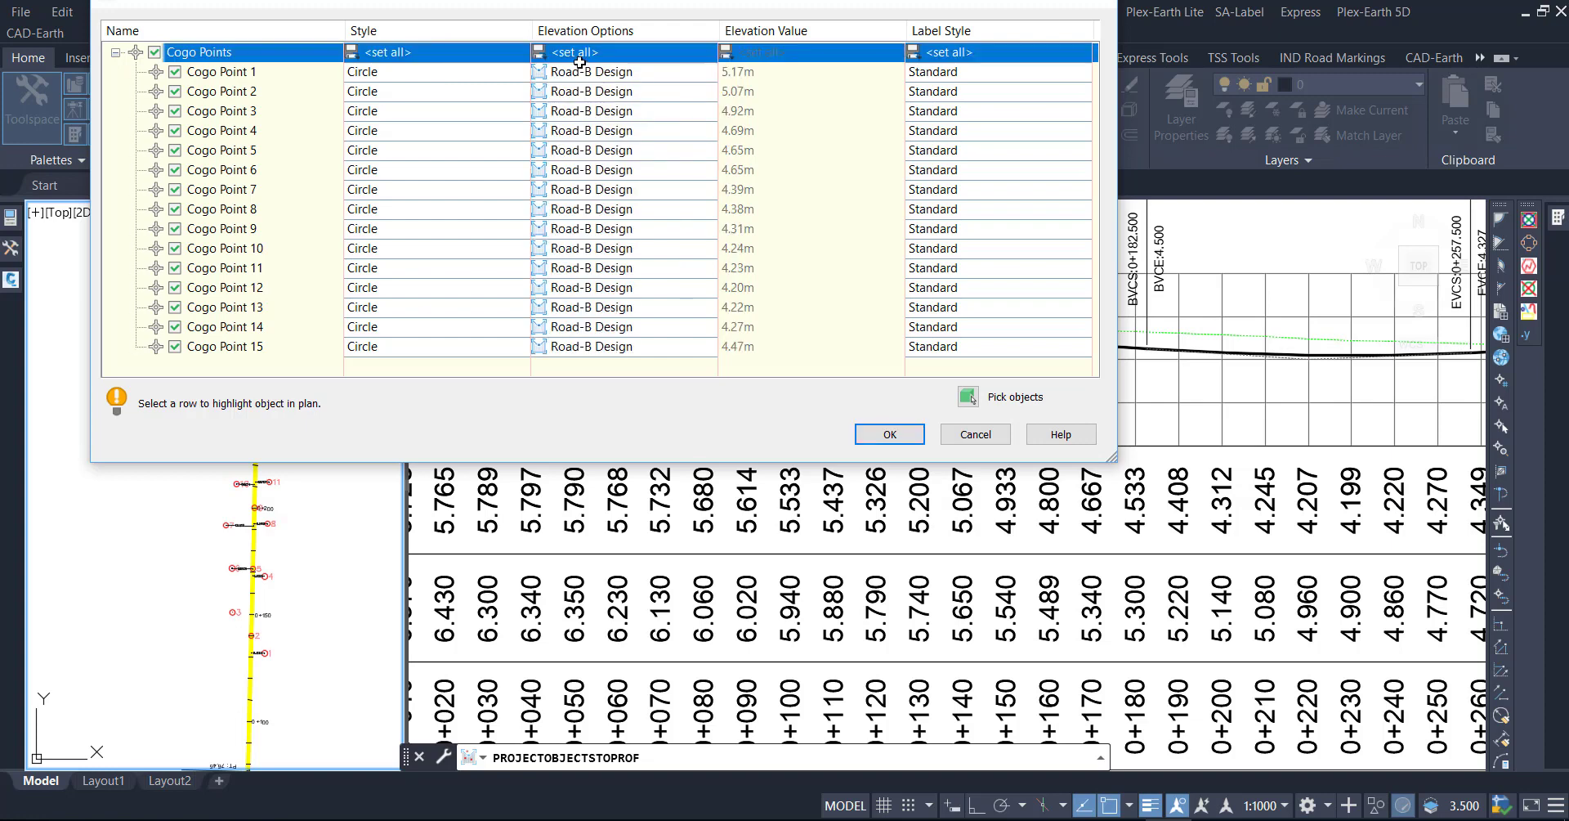
click(873, 437)
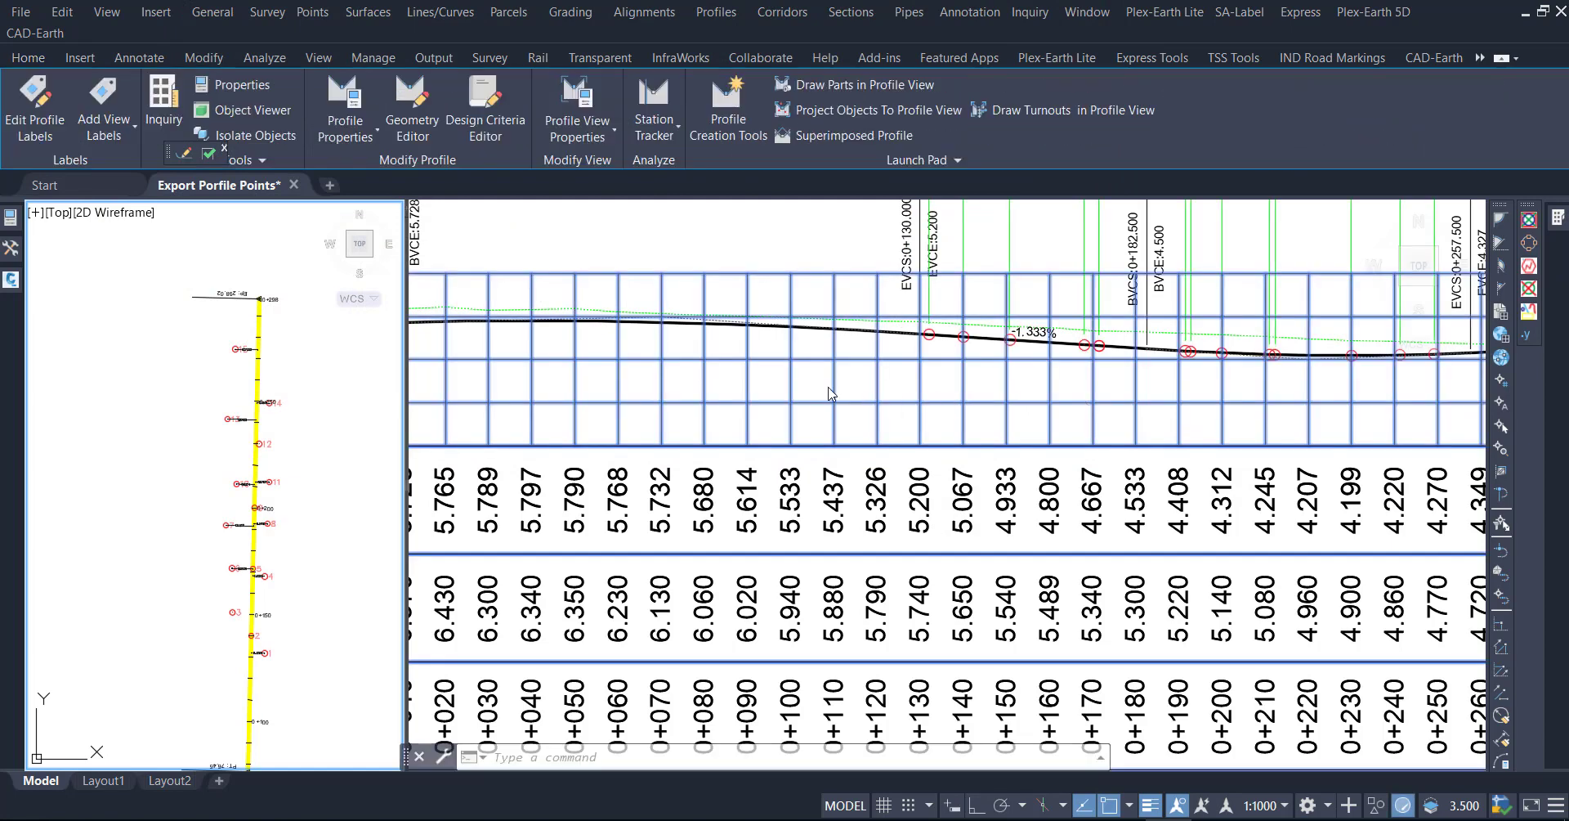
scroll(709, 389, down, 2)
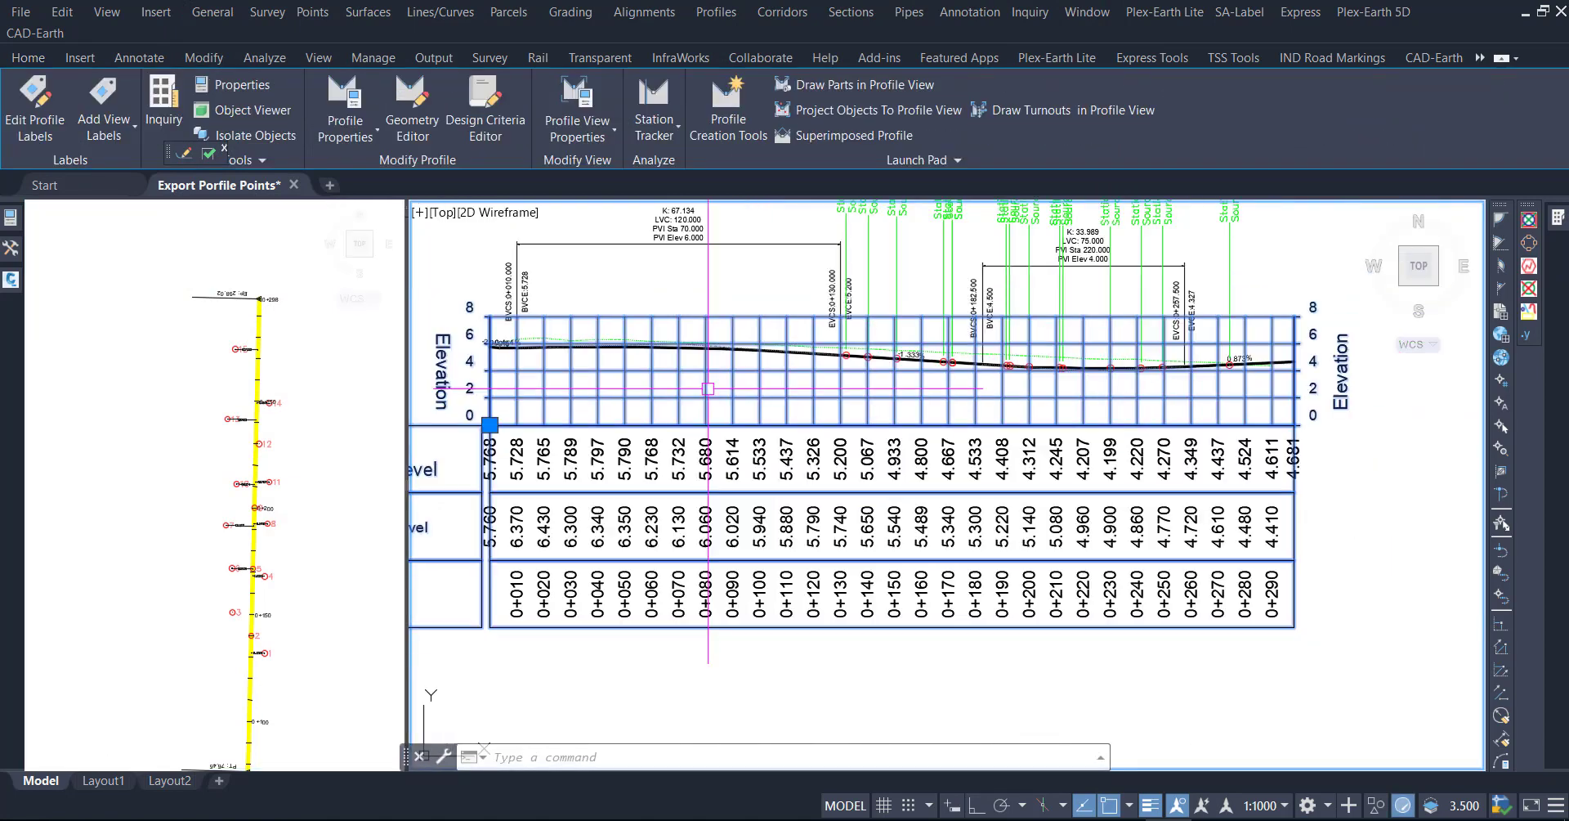
middle_drag(1175, 387, 1094, 462)
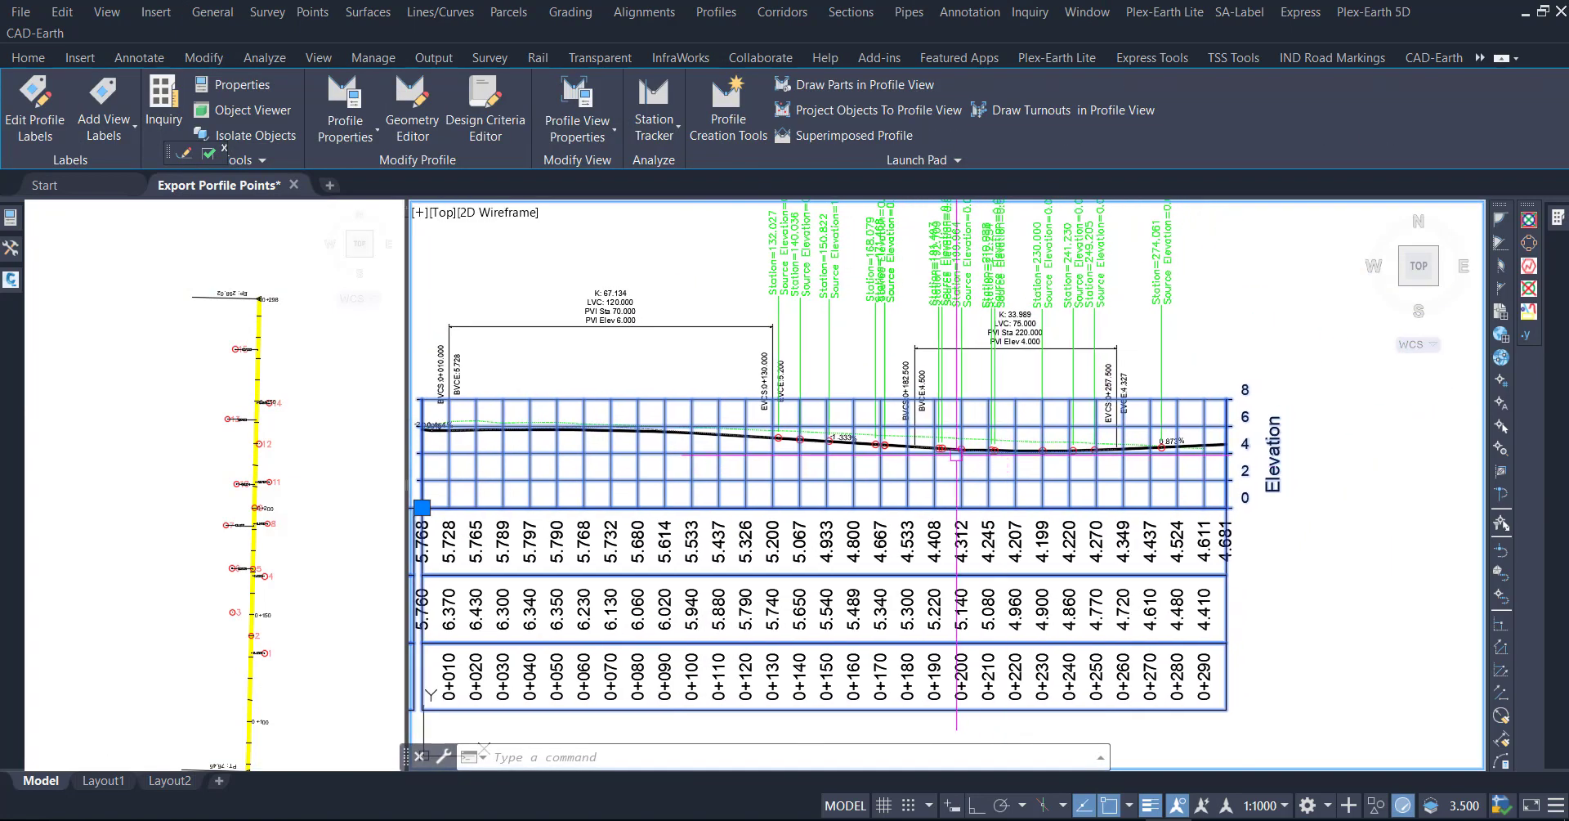
scroll(953, 440, up, 2)
middle_drag(1006, 482, 1014, 578)
middle_drag(885, 362, 884, 471)
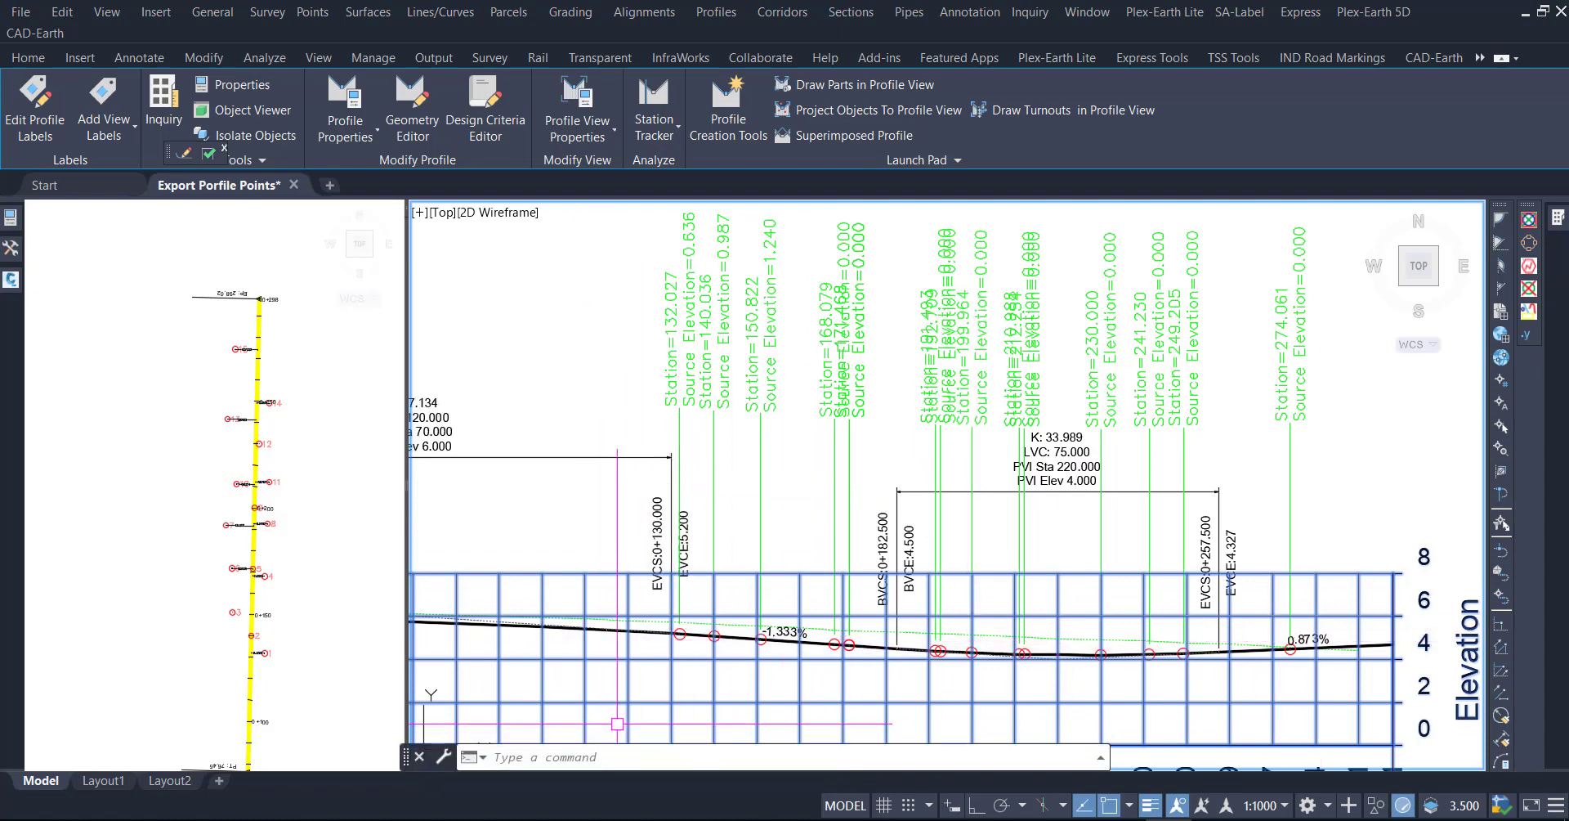
click(609, 819)
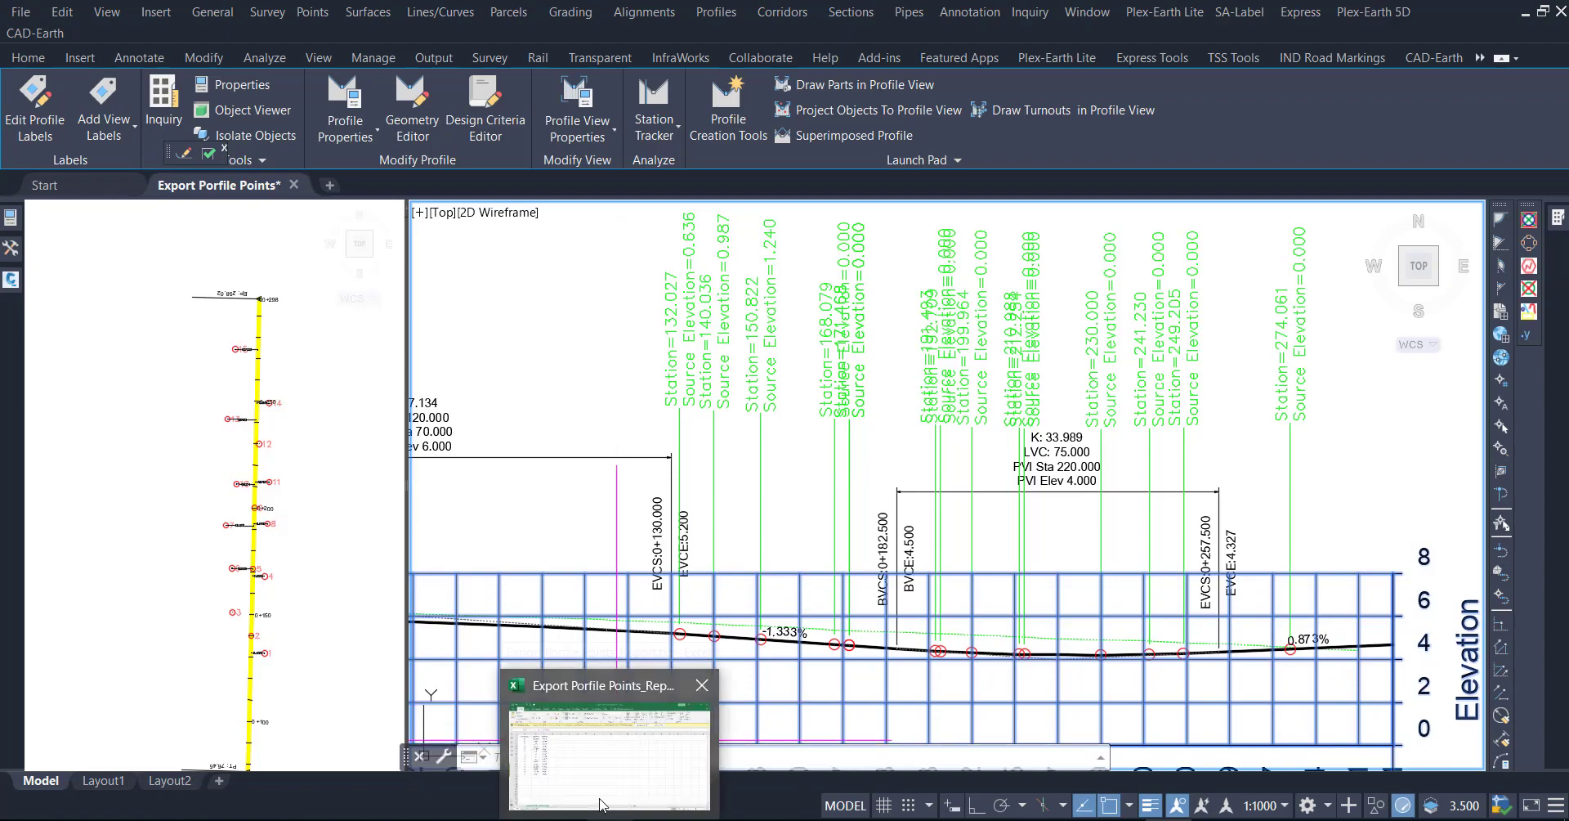
click(609, 819)
mouse_move(656, 819)
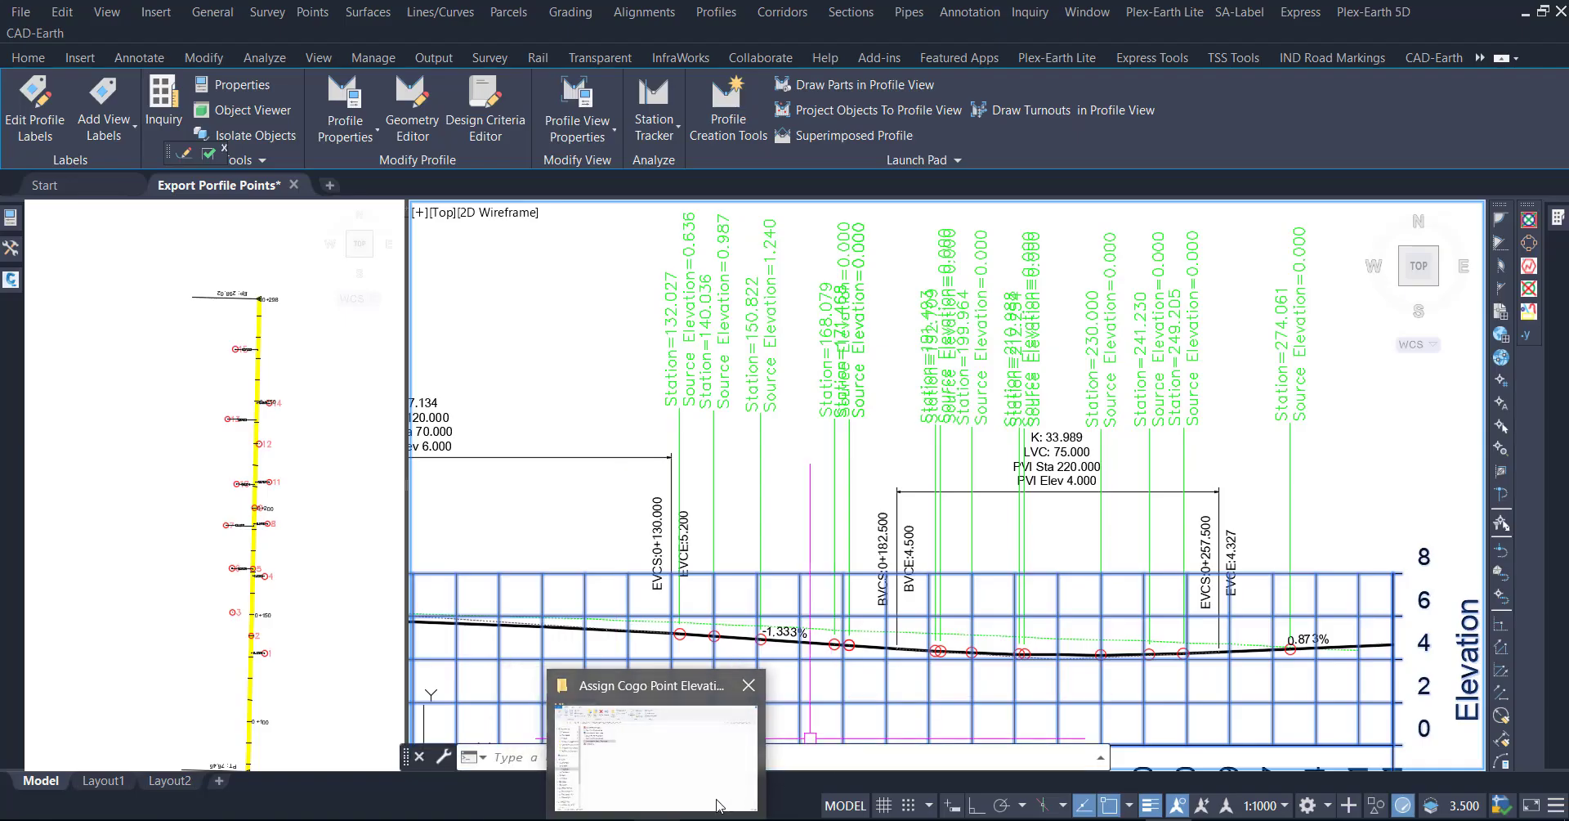
click(326, 480)
click(269, 440)
right_click(269, 439)
mouse_move(354, 568)
key(Escape)
key(Escape)
key(Escape)
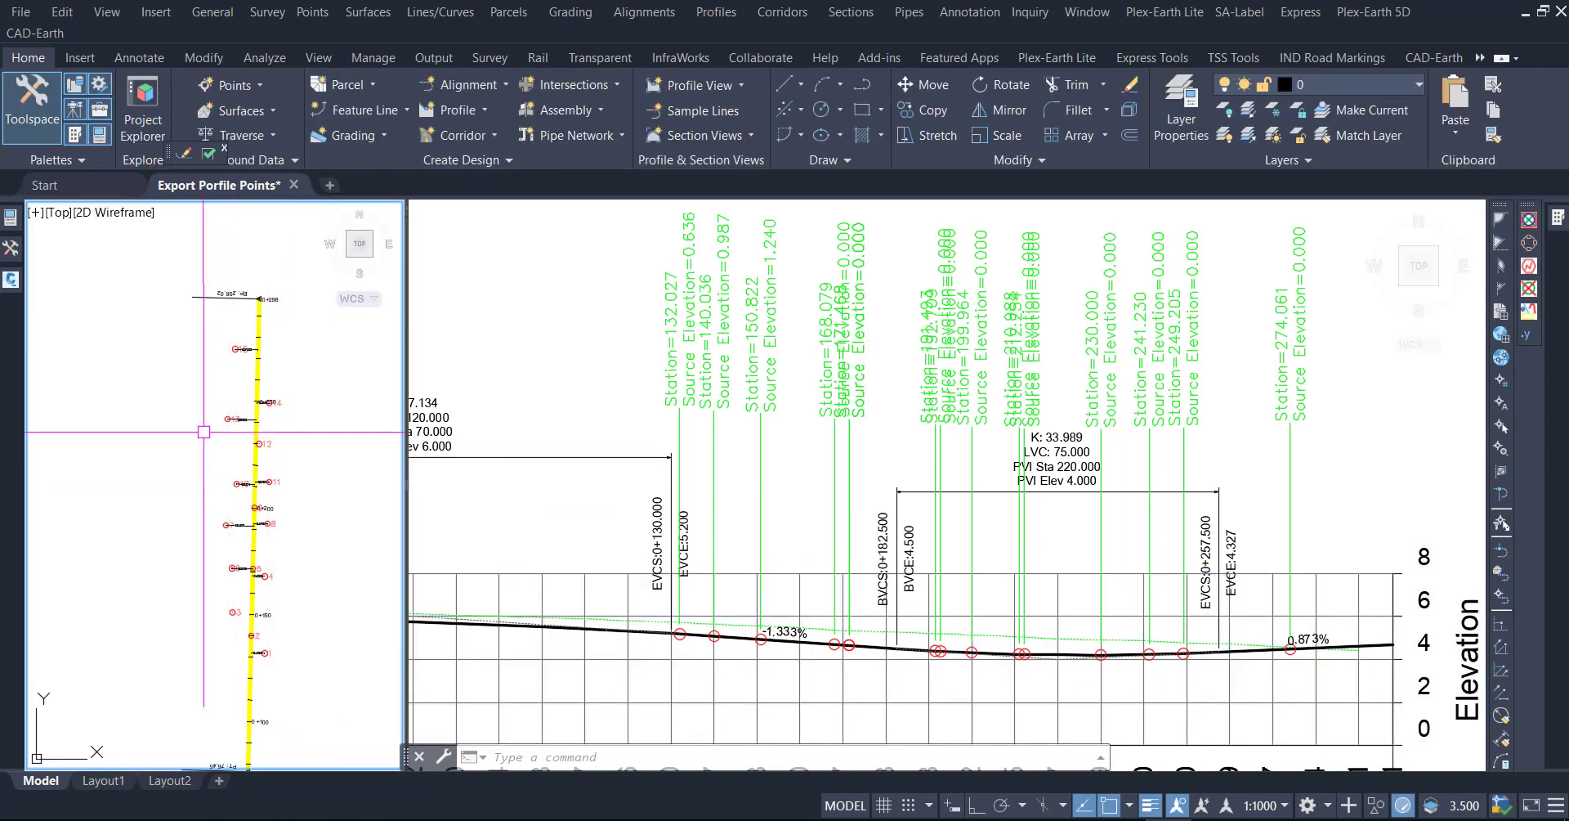
Open the _All Points group's point list from a COGO point in plan and copy all of its rows.
click(219, 420)
right_click(220, 419)
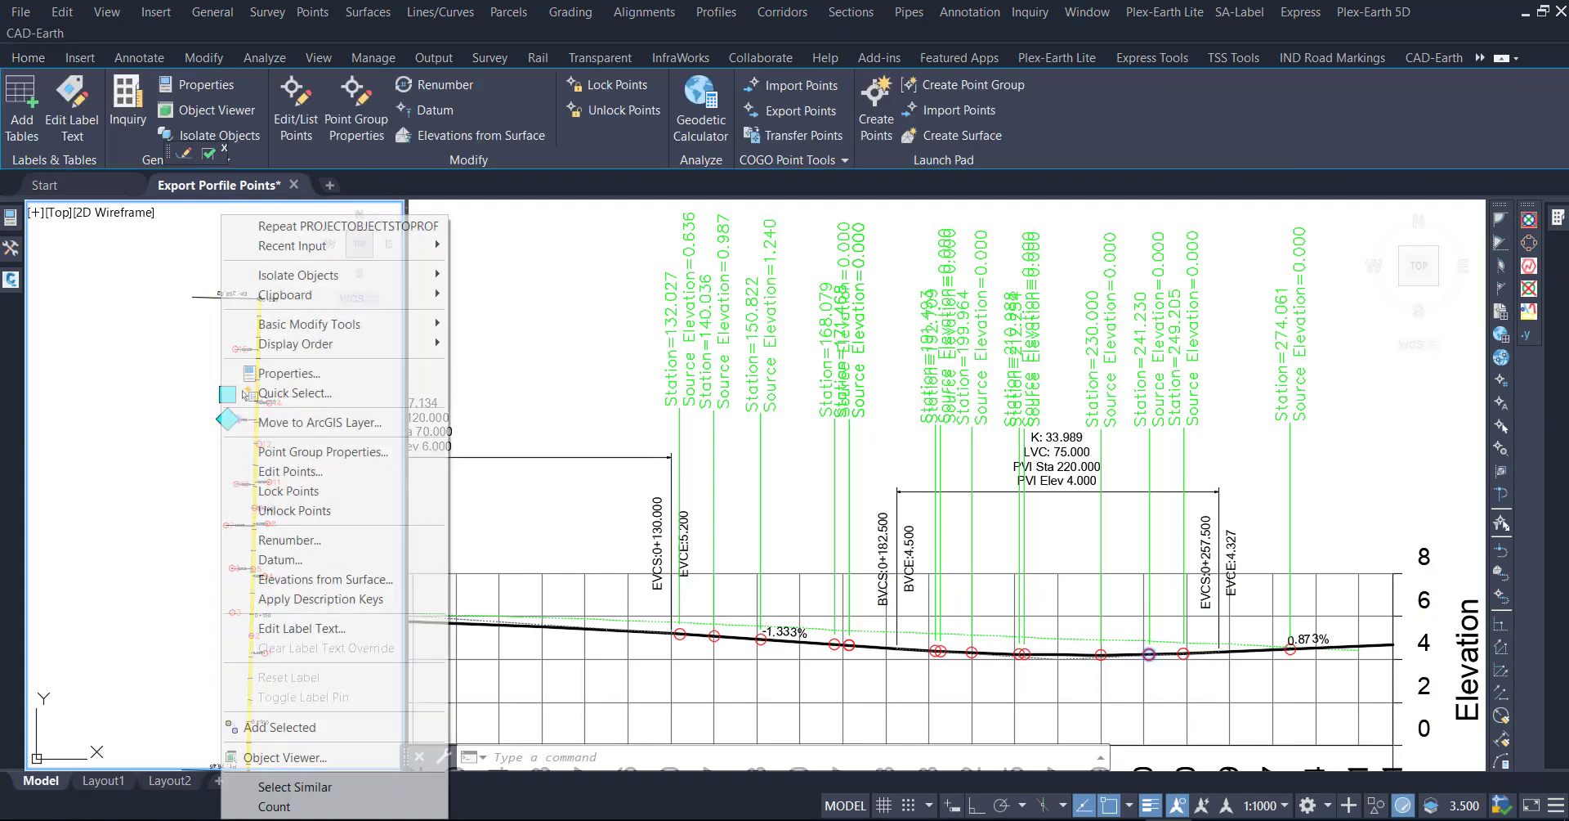
click(286, 452)
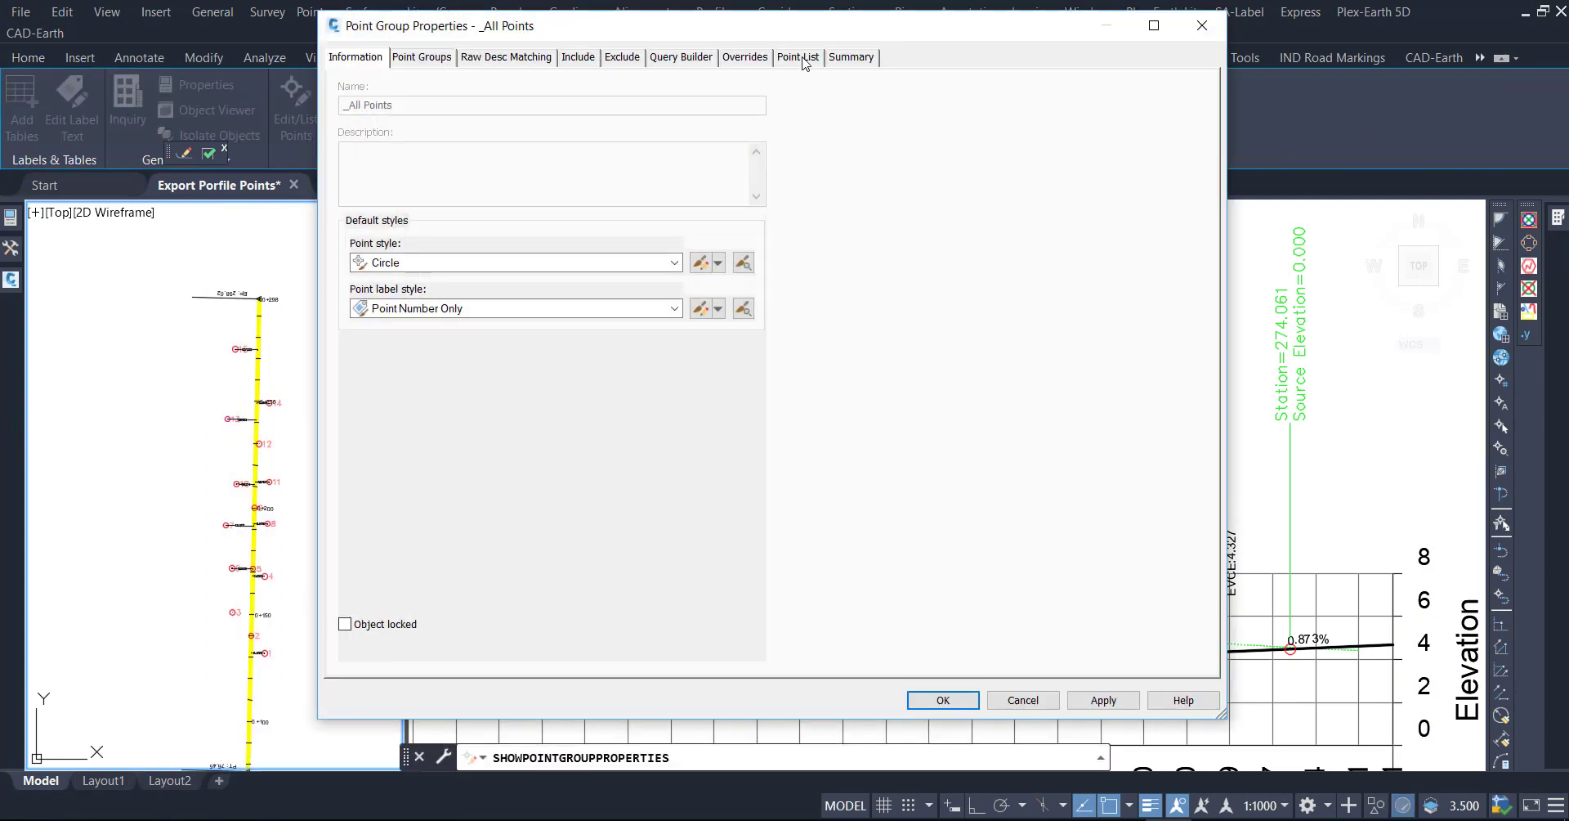
click(798, 57)
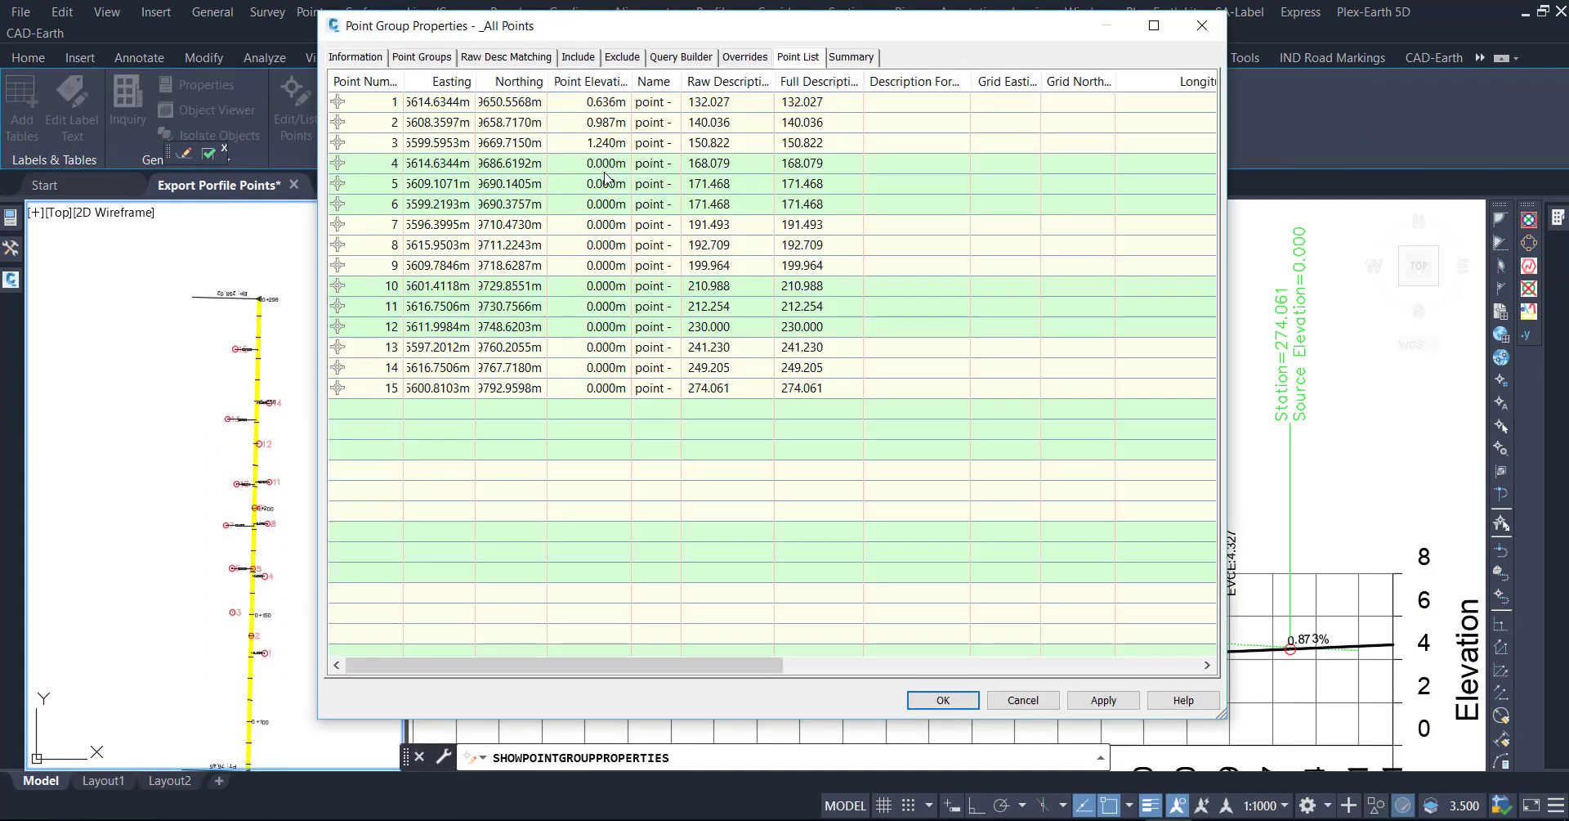
click(398, 109)
key(ctrl+a)
right_click(398, 108)
click(425, 160)
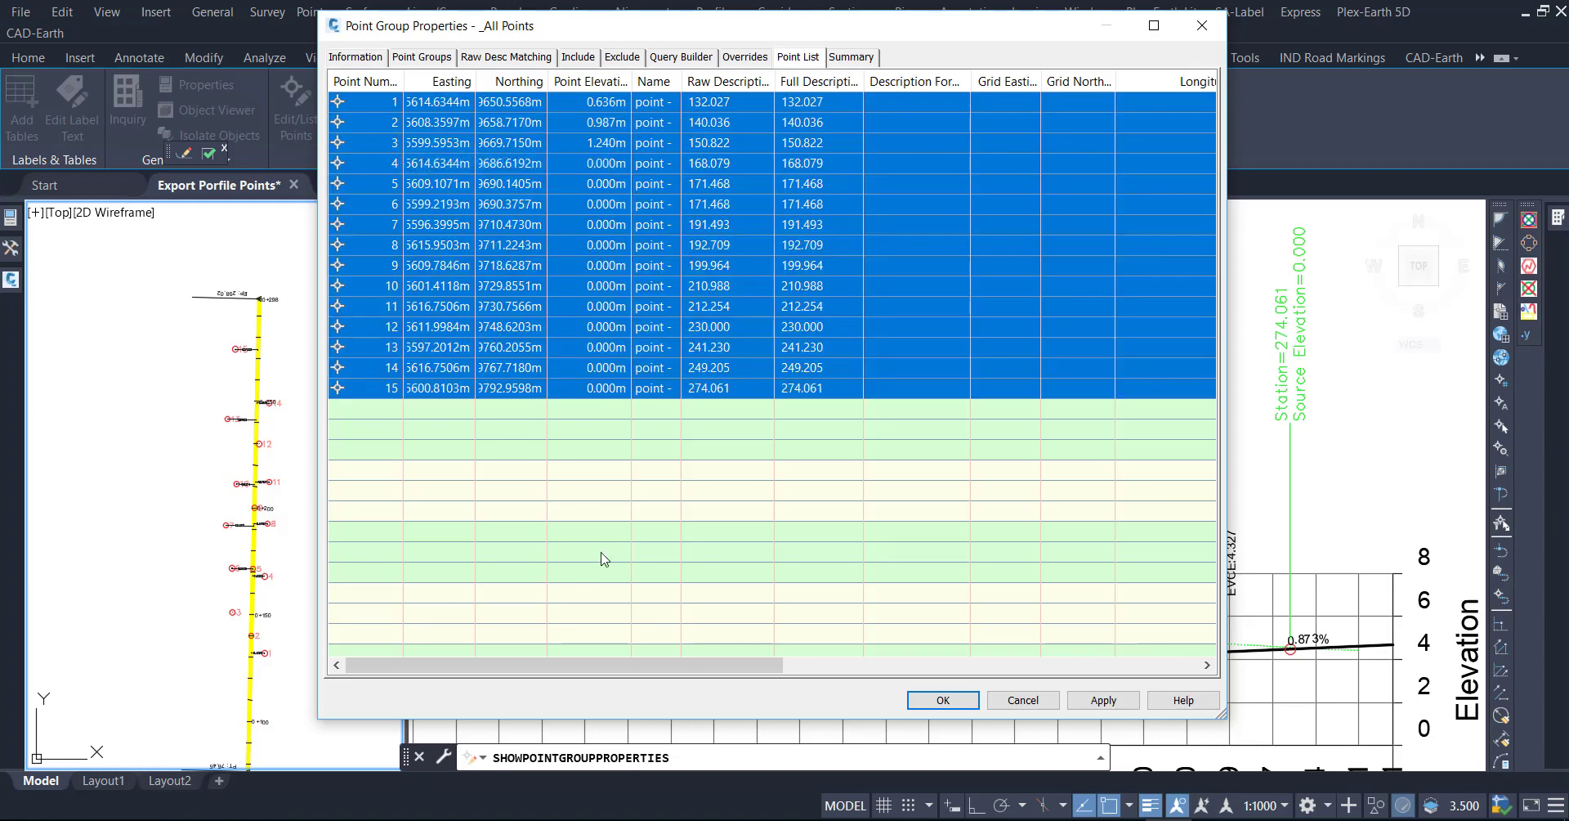
Switch to the Excel report workbook, add a new sheet and paste the copied point list at A1.
click(617, 809)
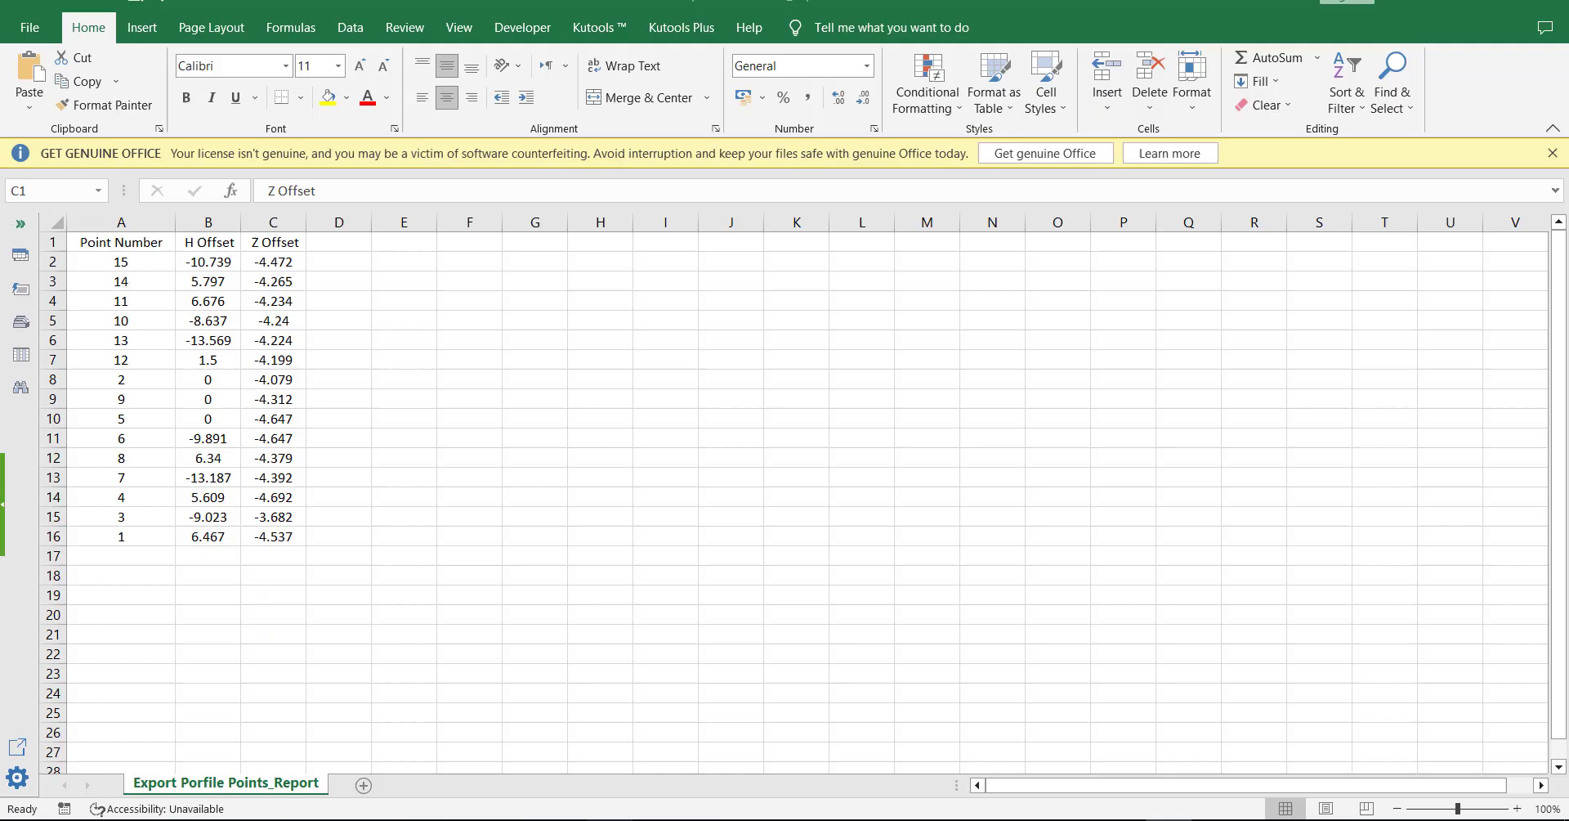
click(364, 784)
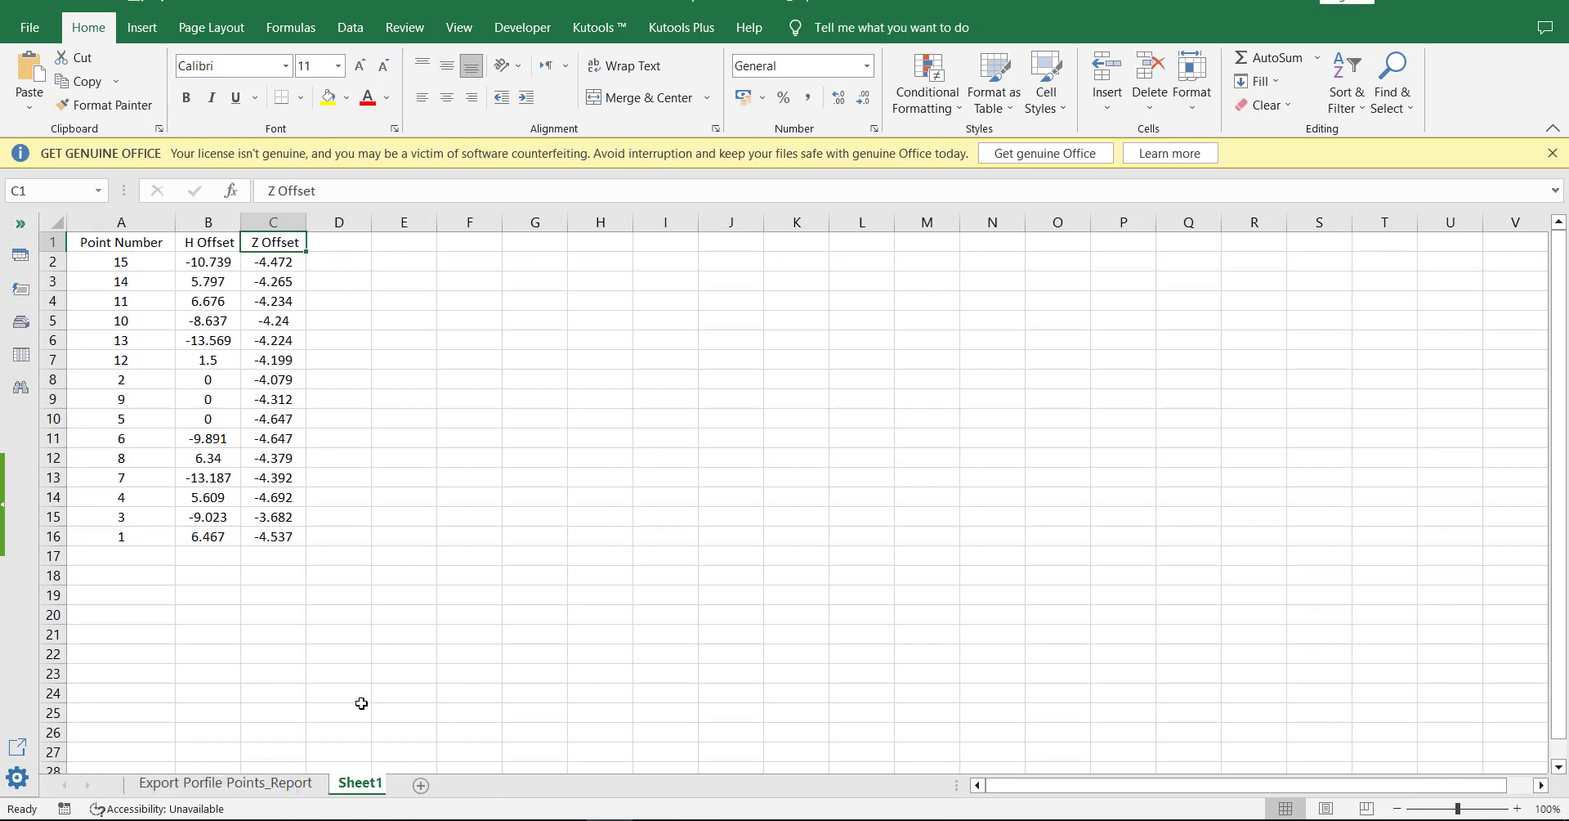
right_click(114, 241)
click(158, 383)
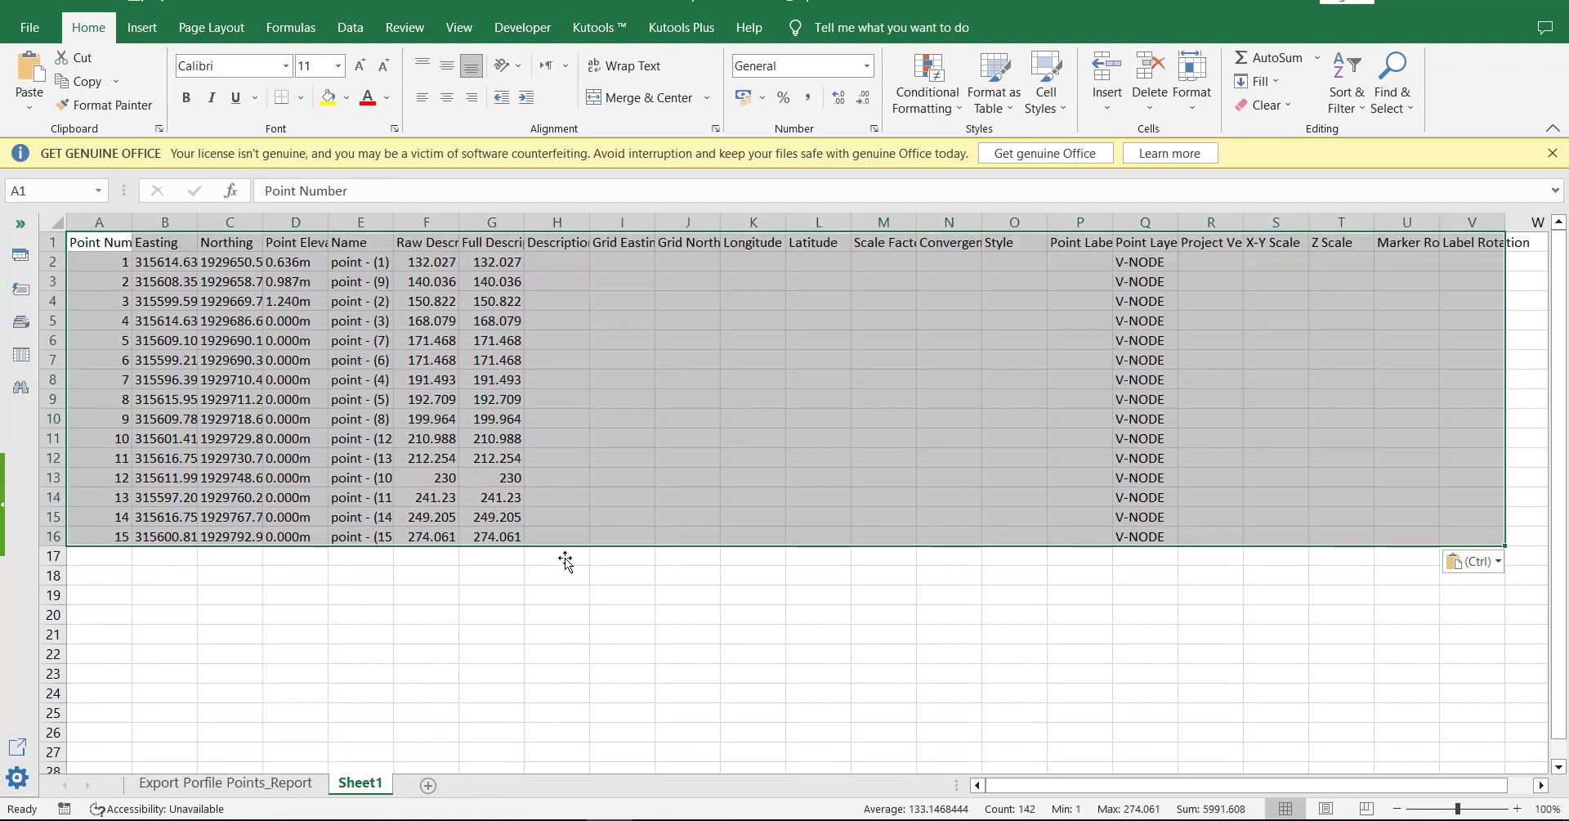
click(736, 634)
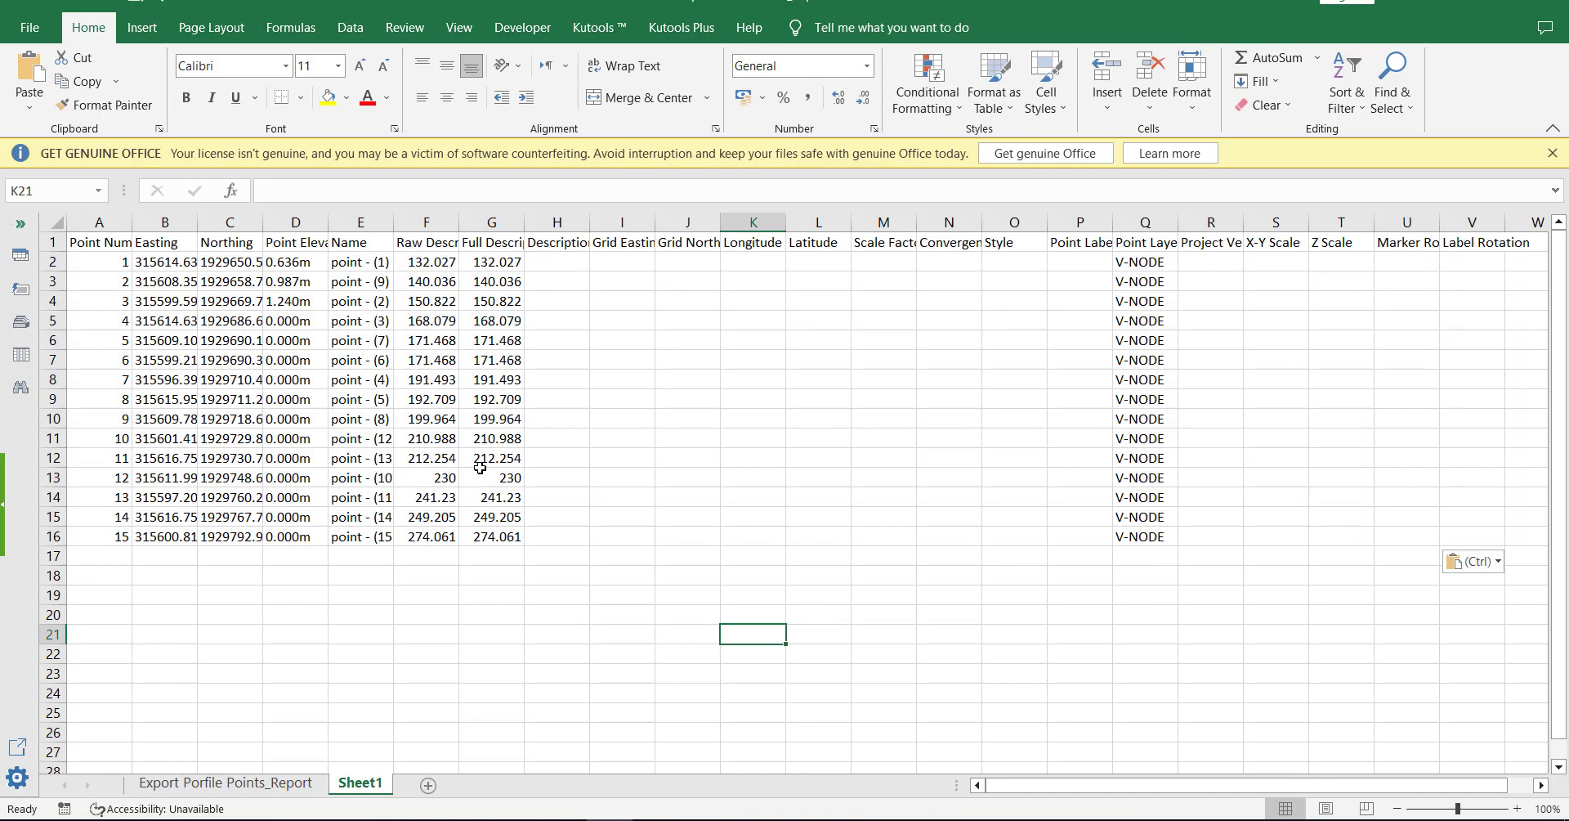
Move the Raw Description column so it sits between Point Number and Easting.
click(423, 219)
key(ctrl+c)
click(166, 220)
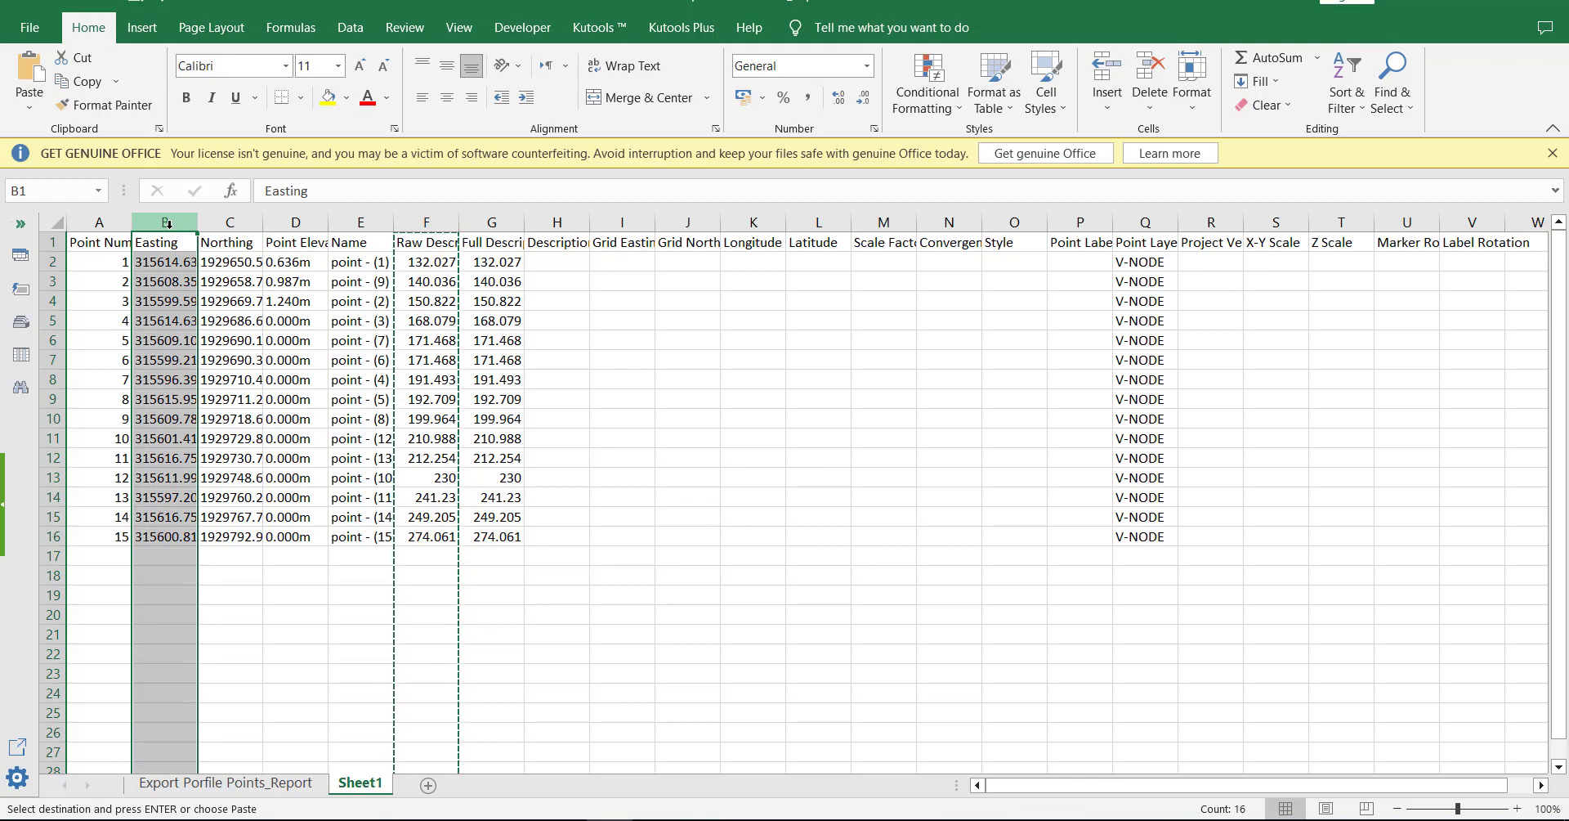
key(ctrl+shift+plus)
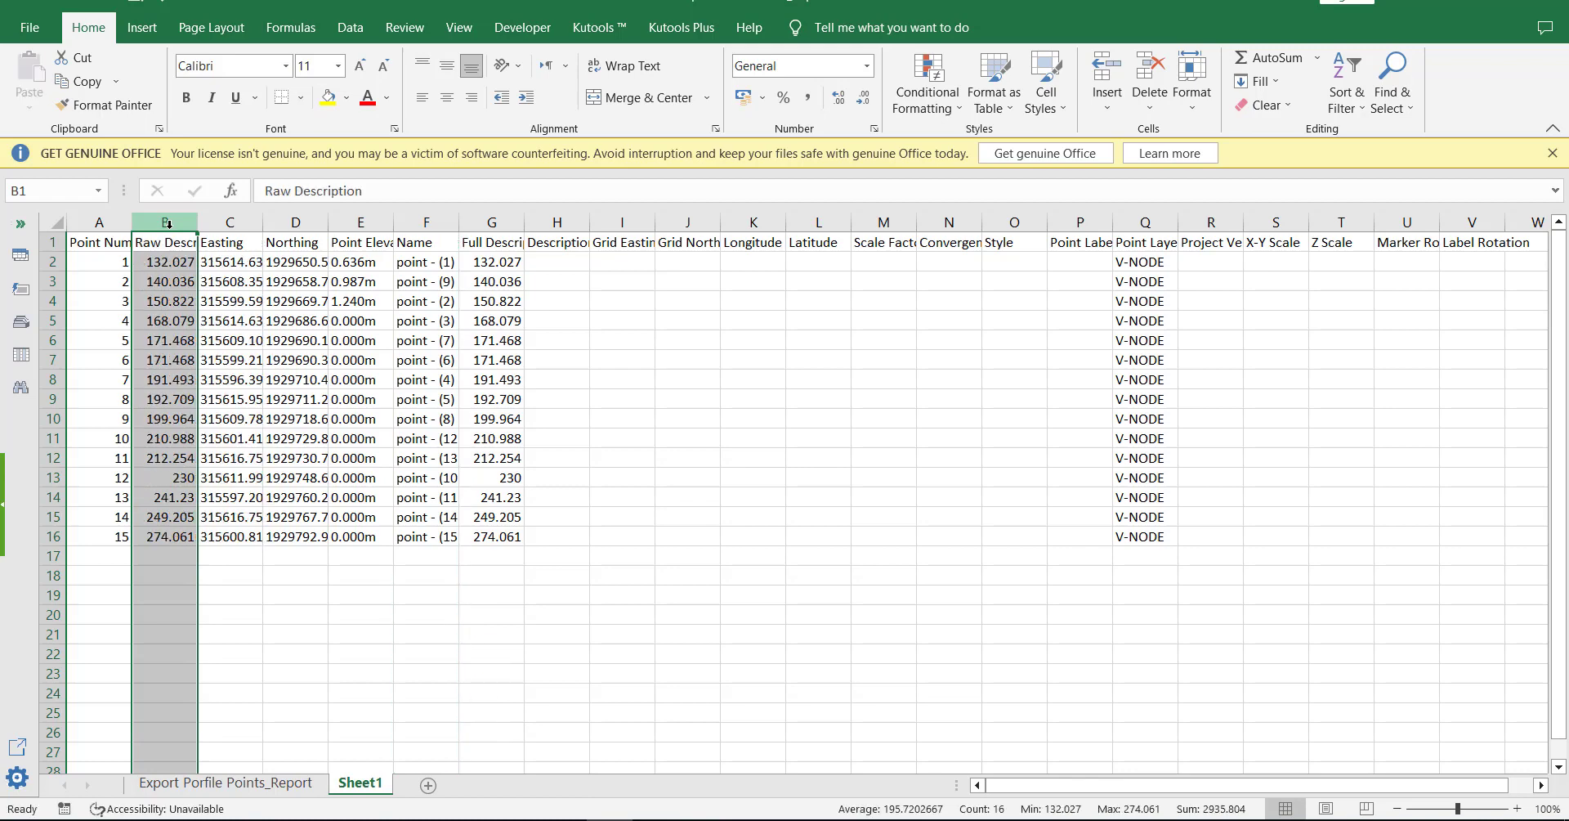
Center the point list's data and clear the contents of columns F to V, from Name to Label Rotation.
drag(99, 221, 1387, 250)
click(447, 97)
click(676, 343)
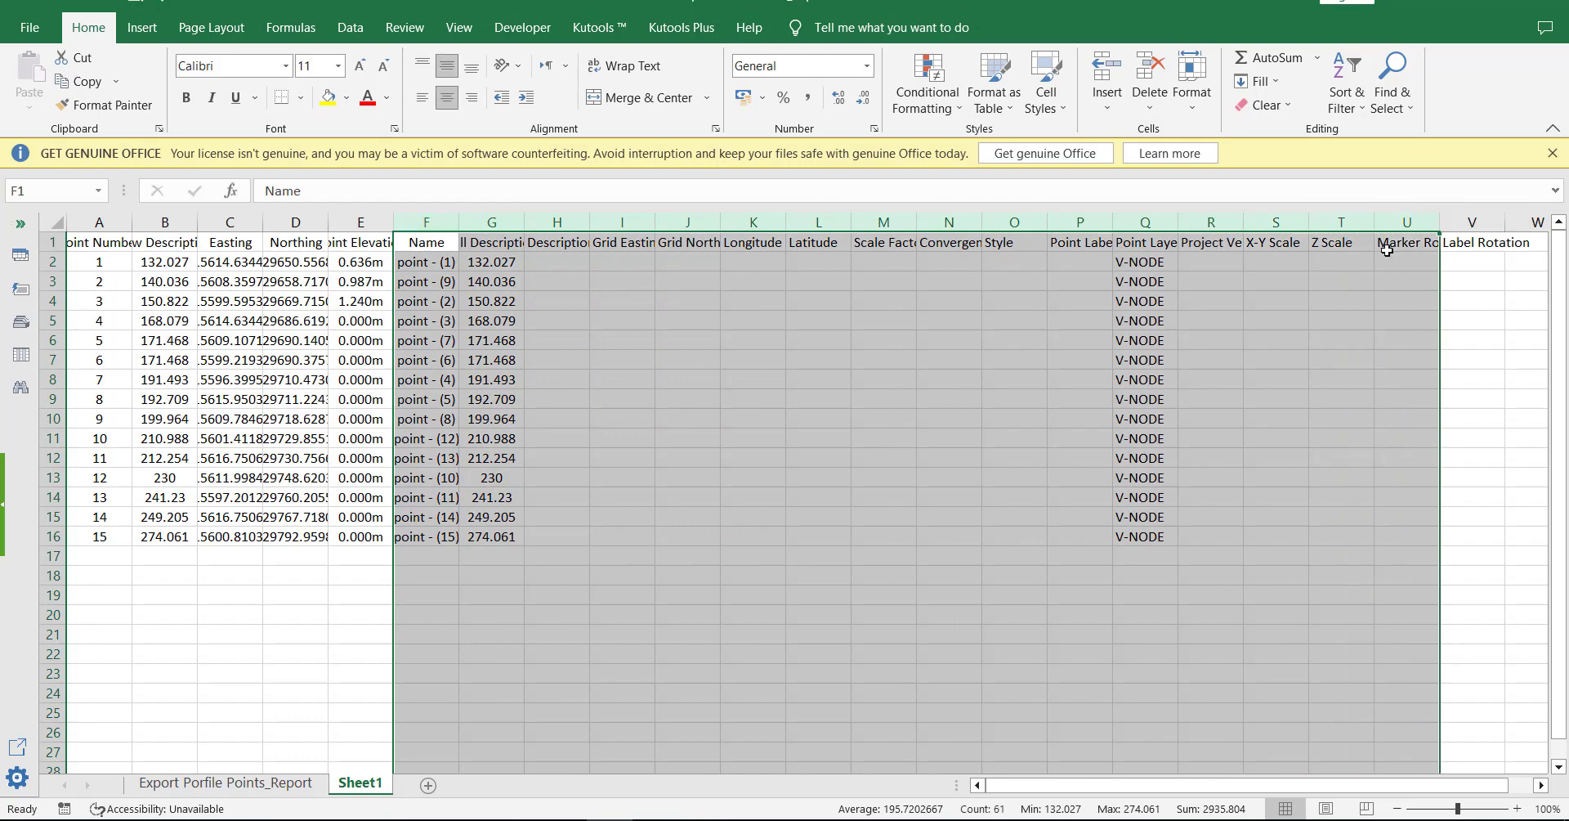
key(shift+Right)
key(Delete)
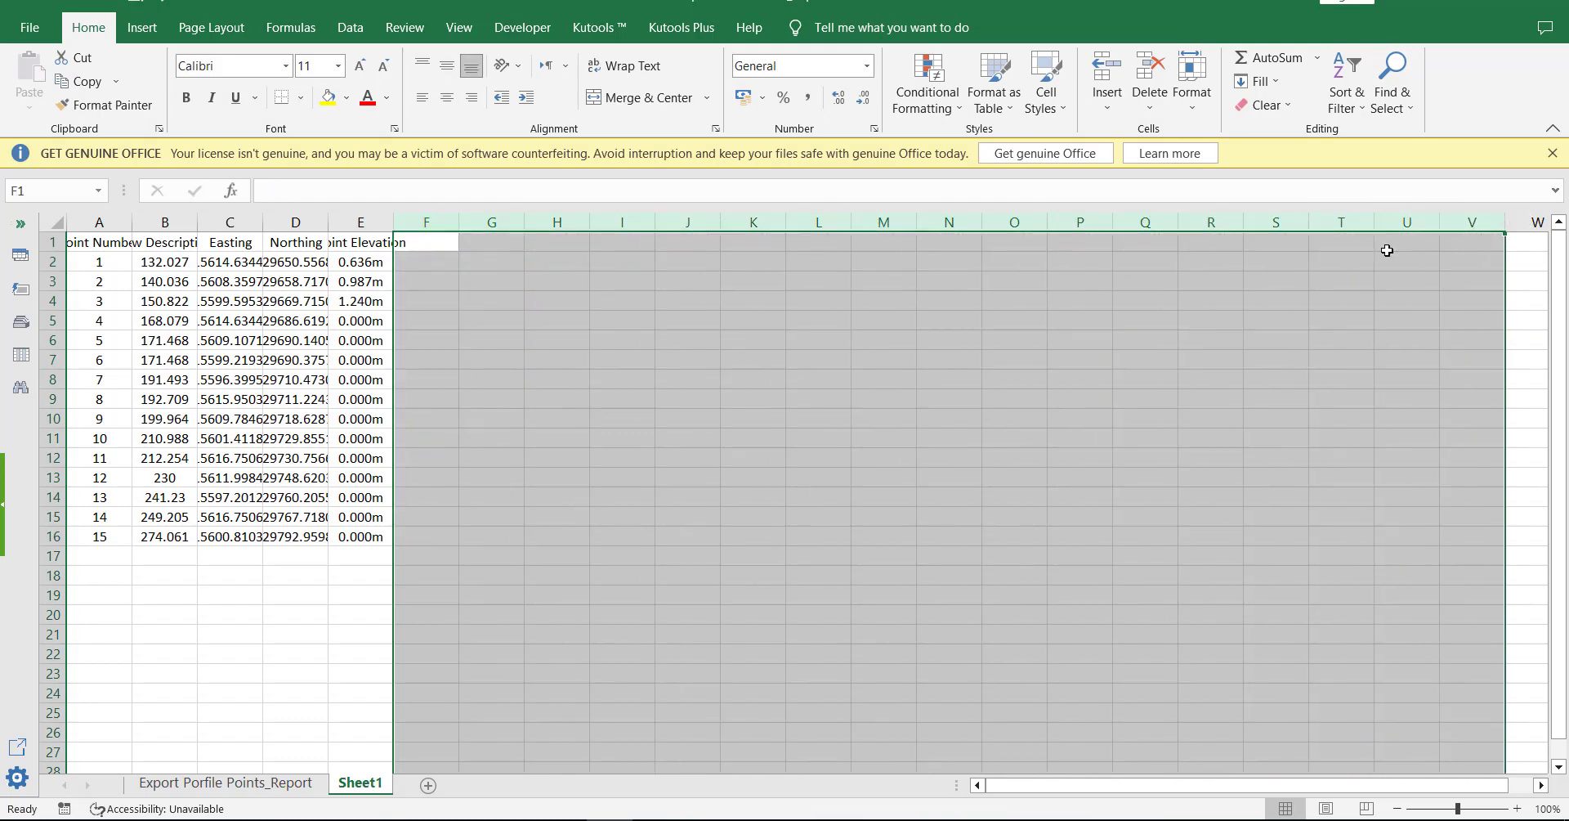
click(1238, 378)
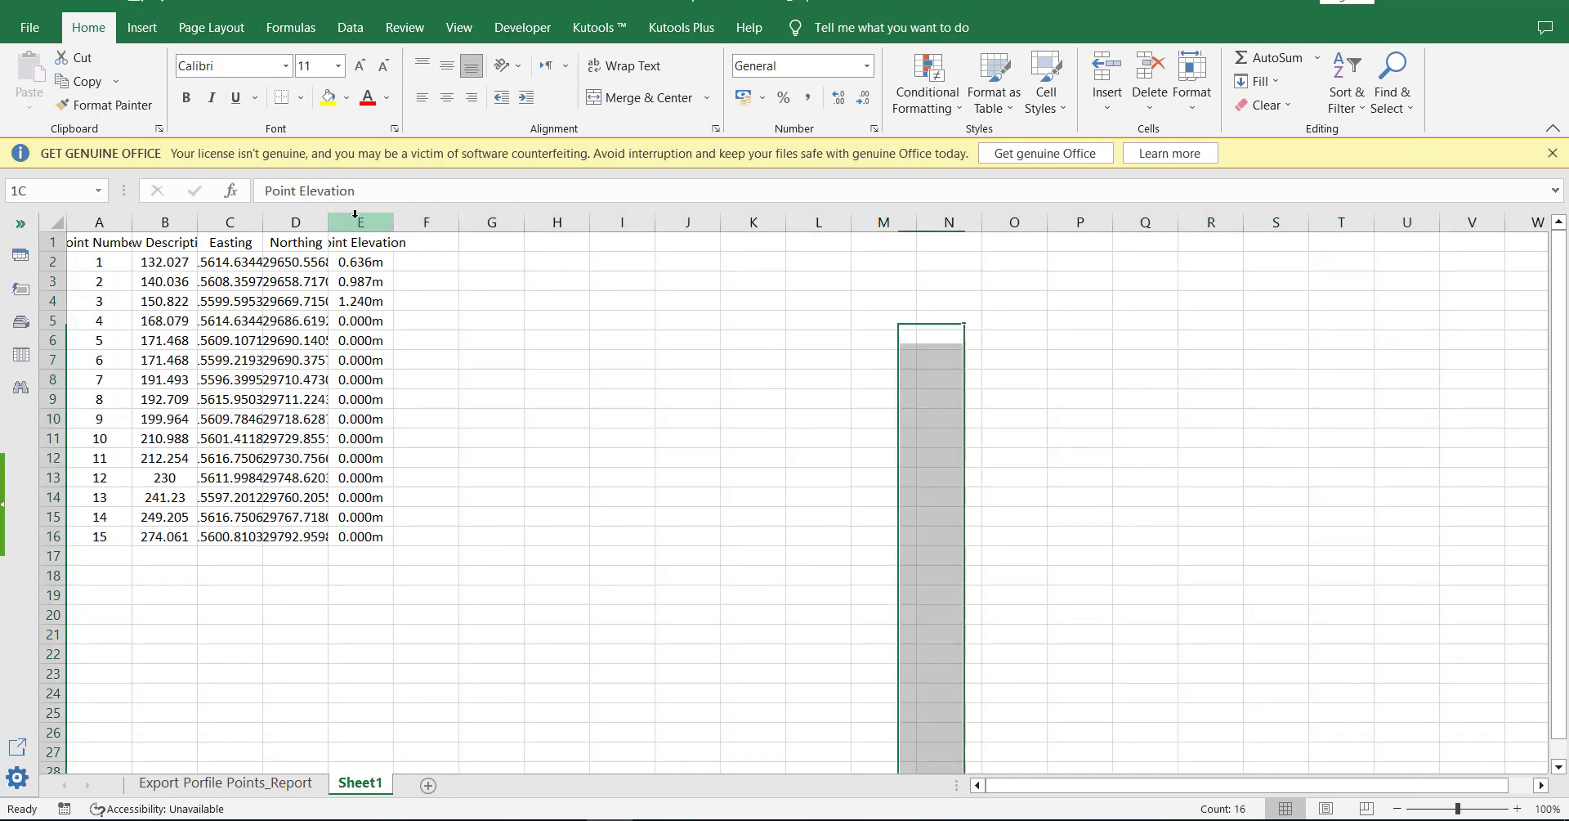
Autofit columns A to E to their contents and widen the Easting column slightly.
drag(360, 221, 99, 221)
double_click(326, 218)
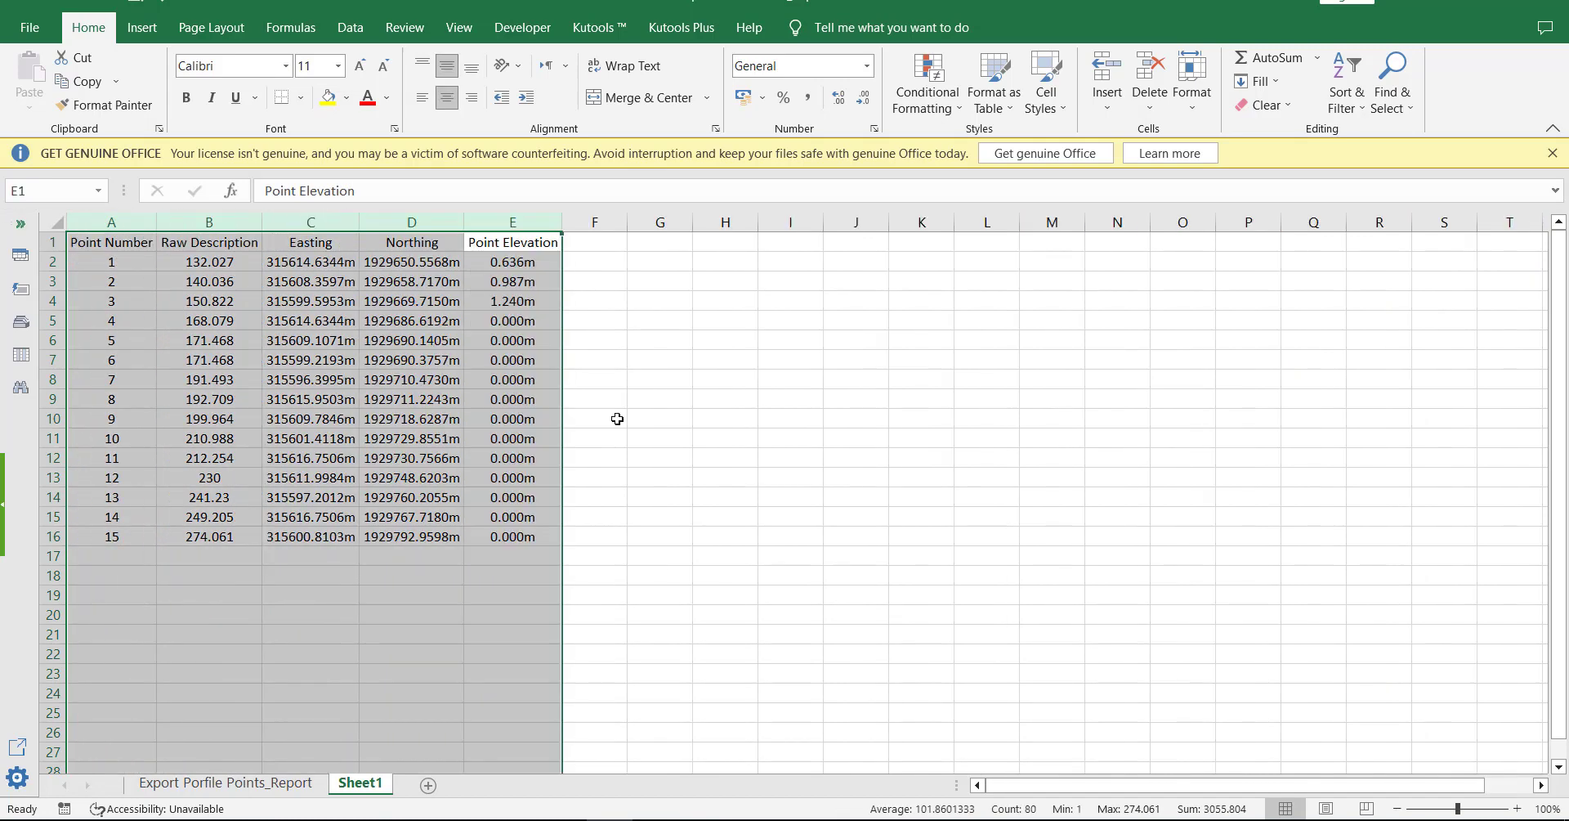
click(719, 457)
drag(502, 228, 90, 223)
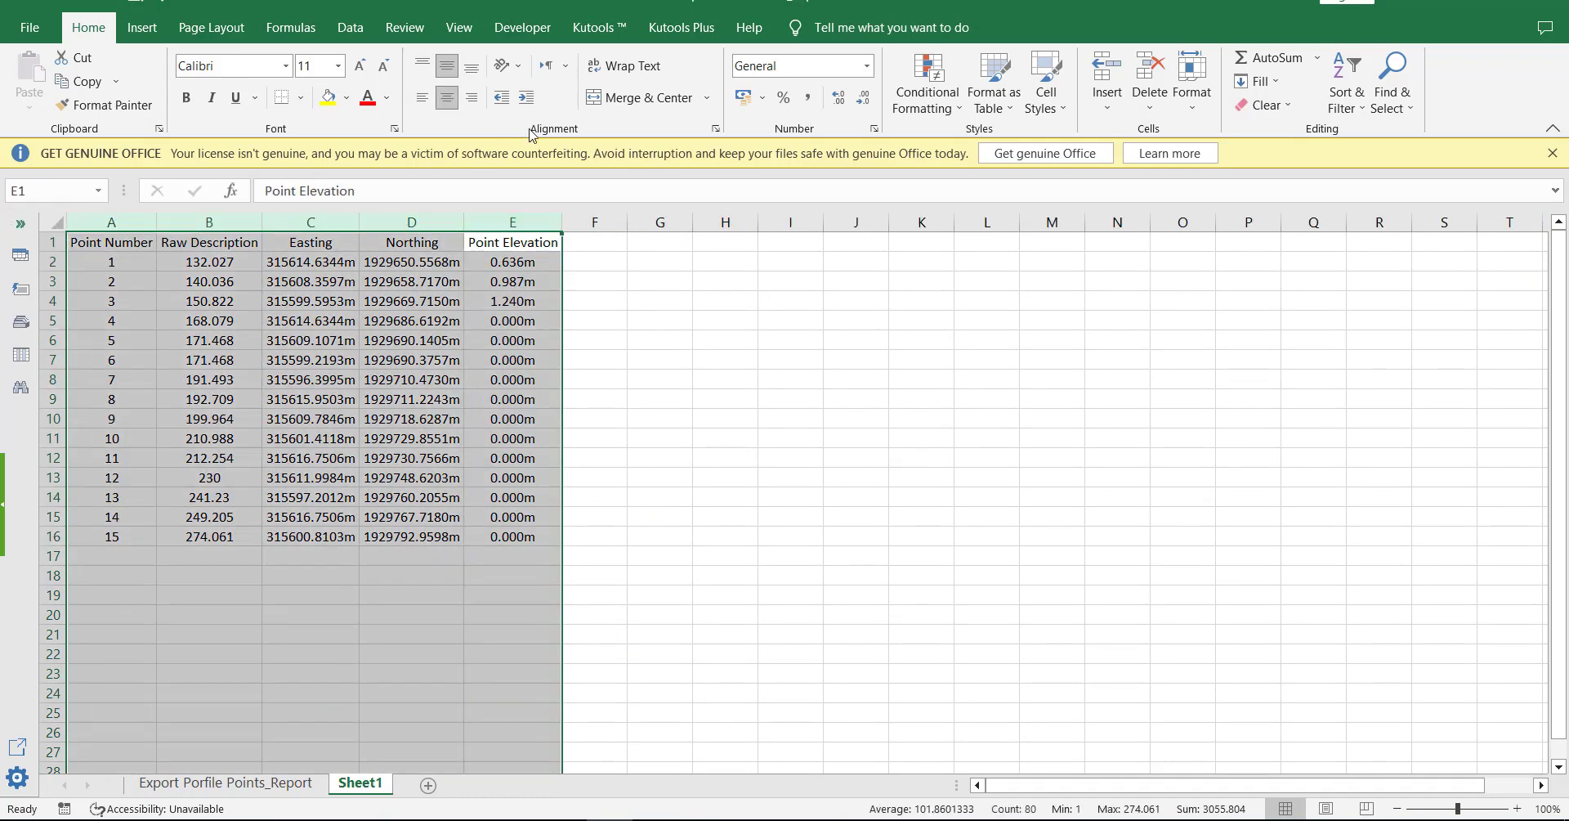
click(775, 417)
drag(360, 222, 392, 221)
drag(496, 221, 500, 221)
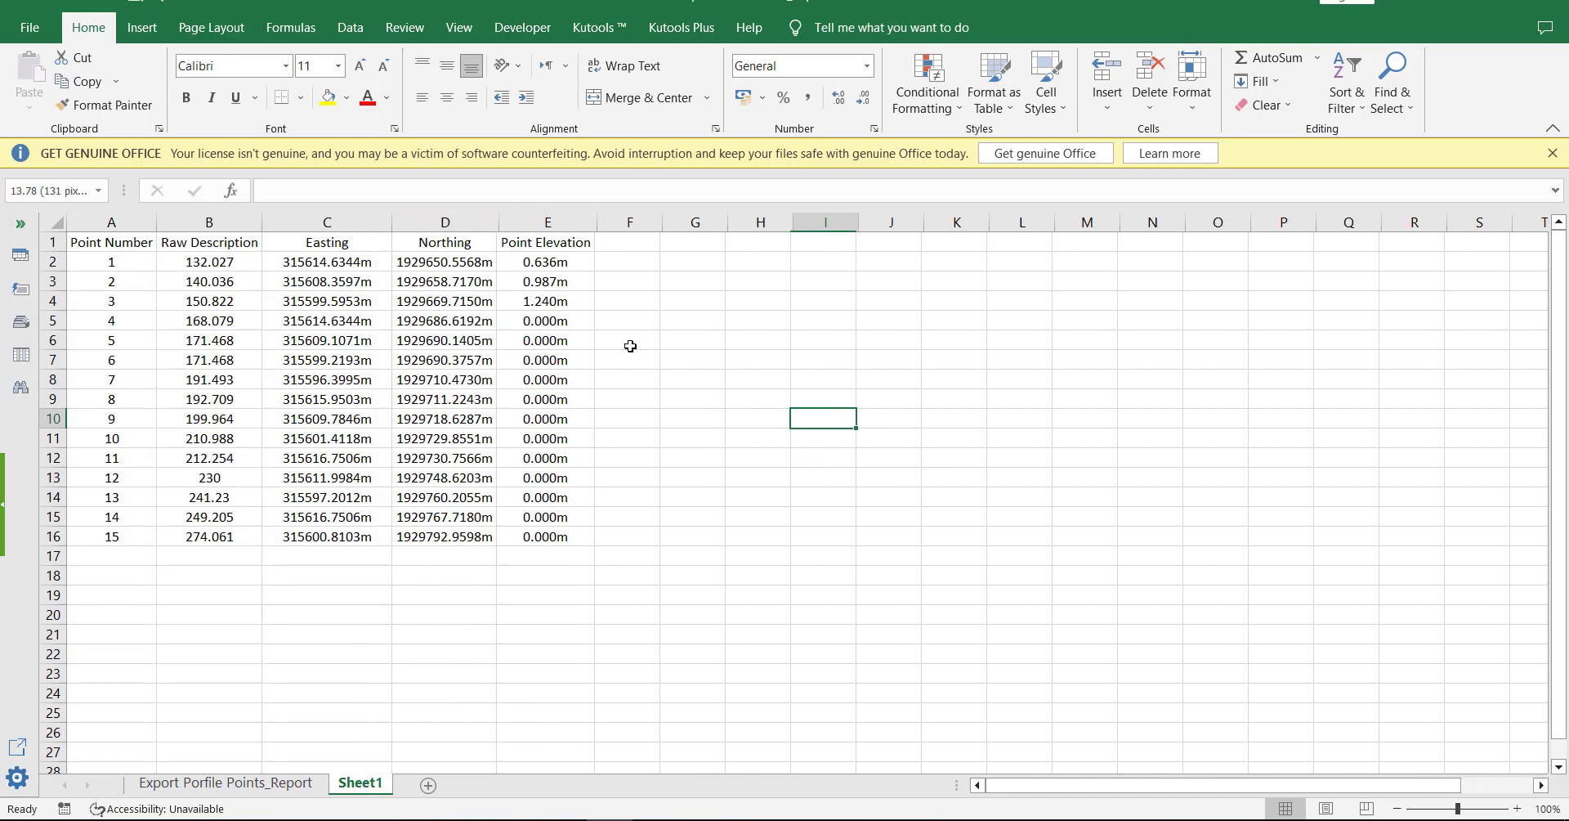
click(629, 557)
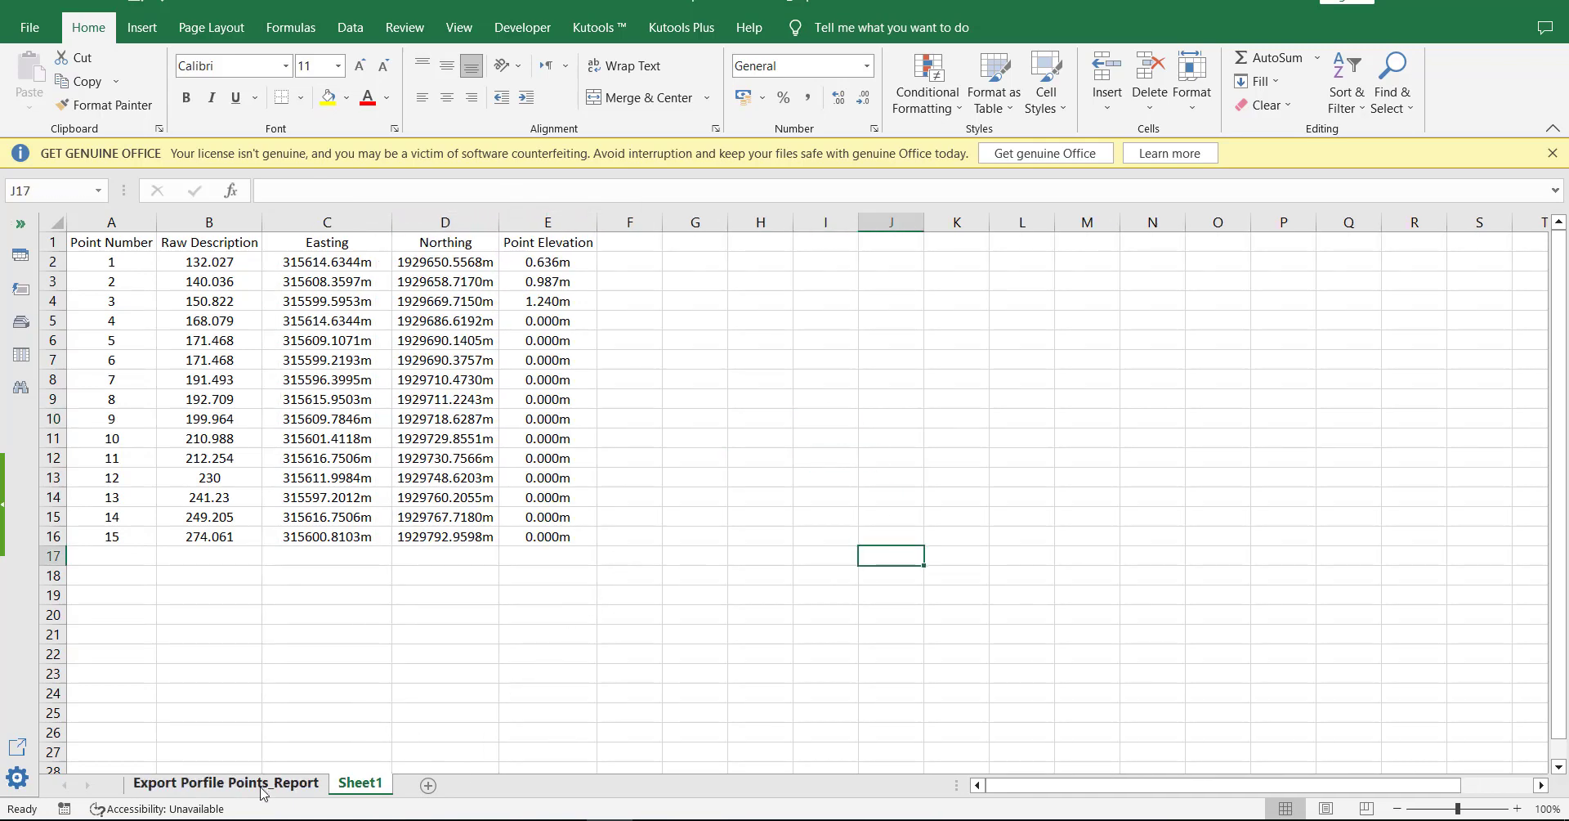
On the Export Porfile Points_Report sheet, sort the offset table by Point Number from smallest to largest, keeping each row's offsets together.
click(226, 783)
click(286, 615)
drag(128, 533, 139, 263)
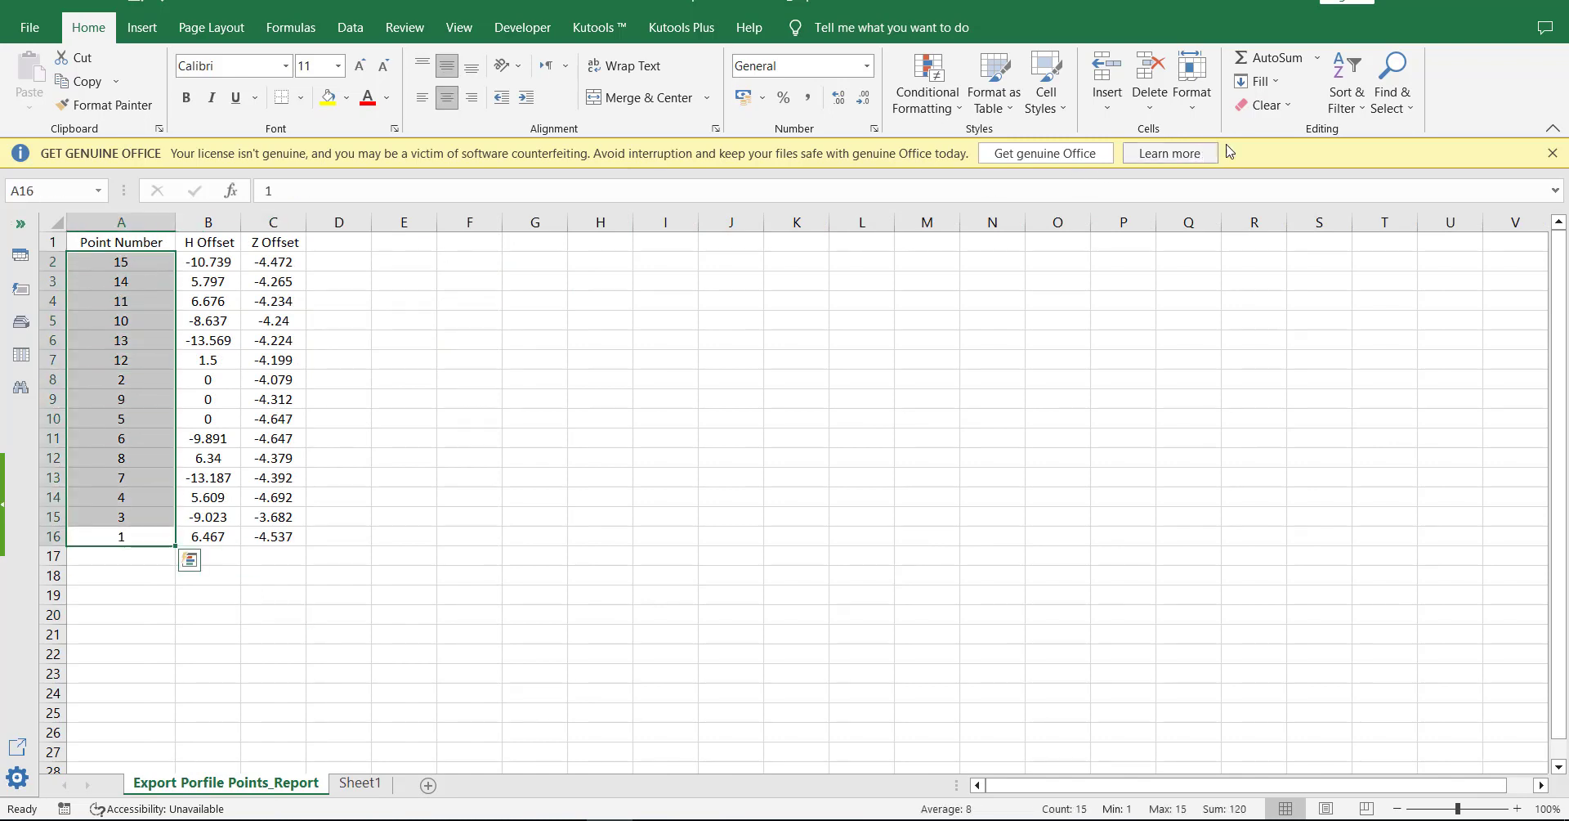
click(1350, 102)
click(995, 329)
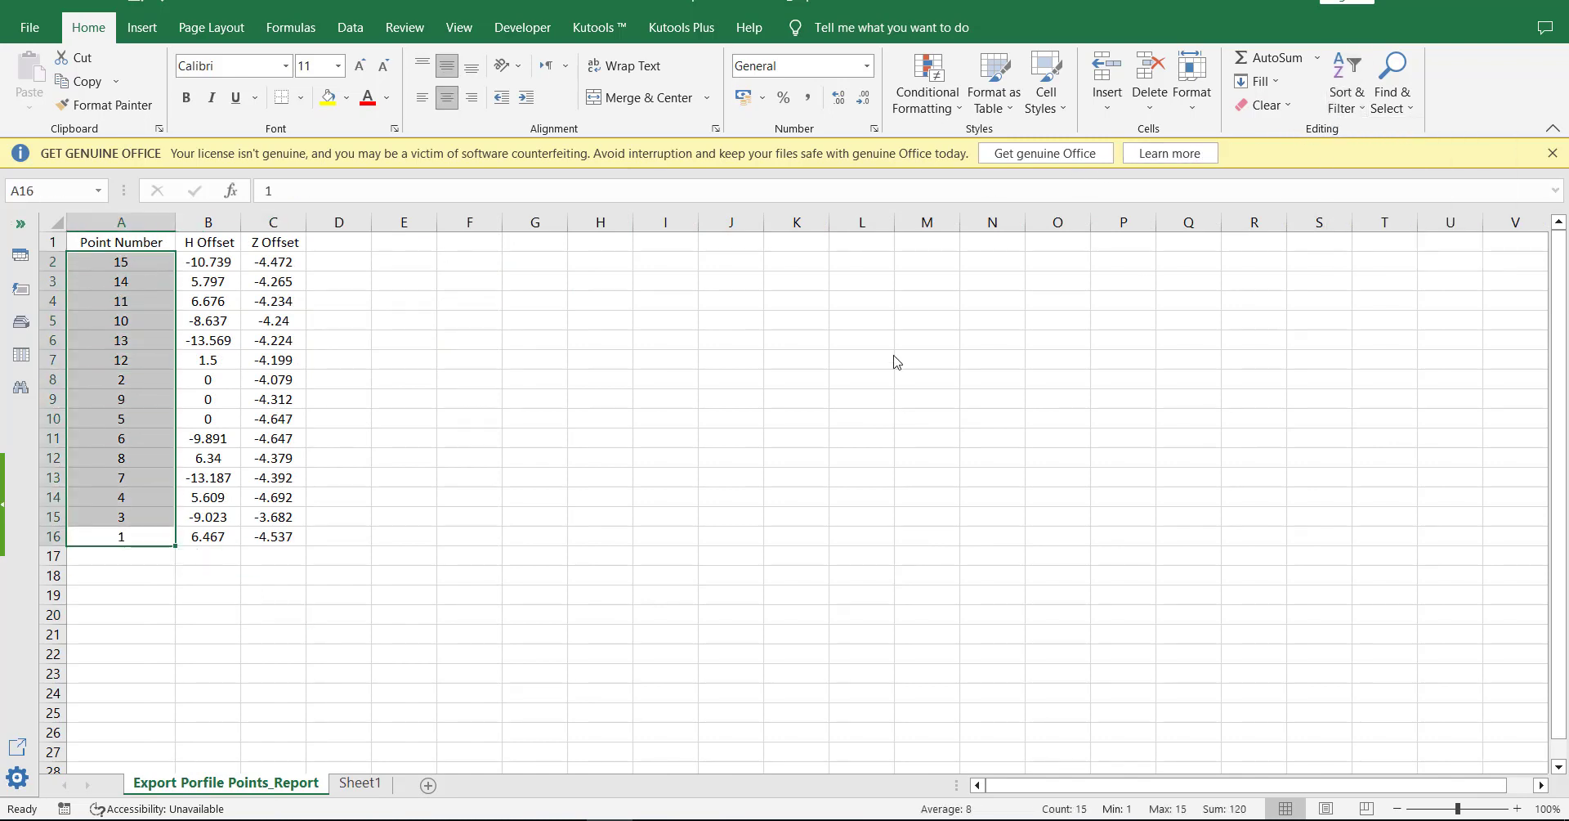
click(1087, 507)
Copy the offset table A1:C16 and paste it at F1 on Sheet1, beside the Point Elevation column.
drag(666, 556, 601, 536)
drag(135, 248, 267, 527)
key(ctrl+c)
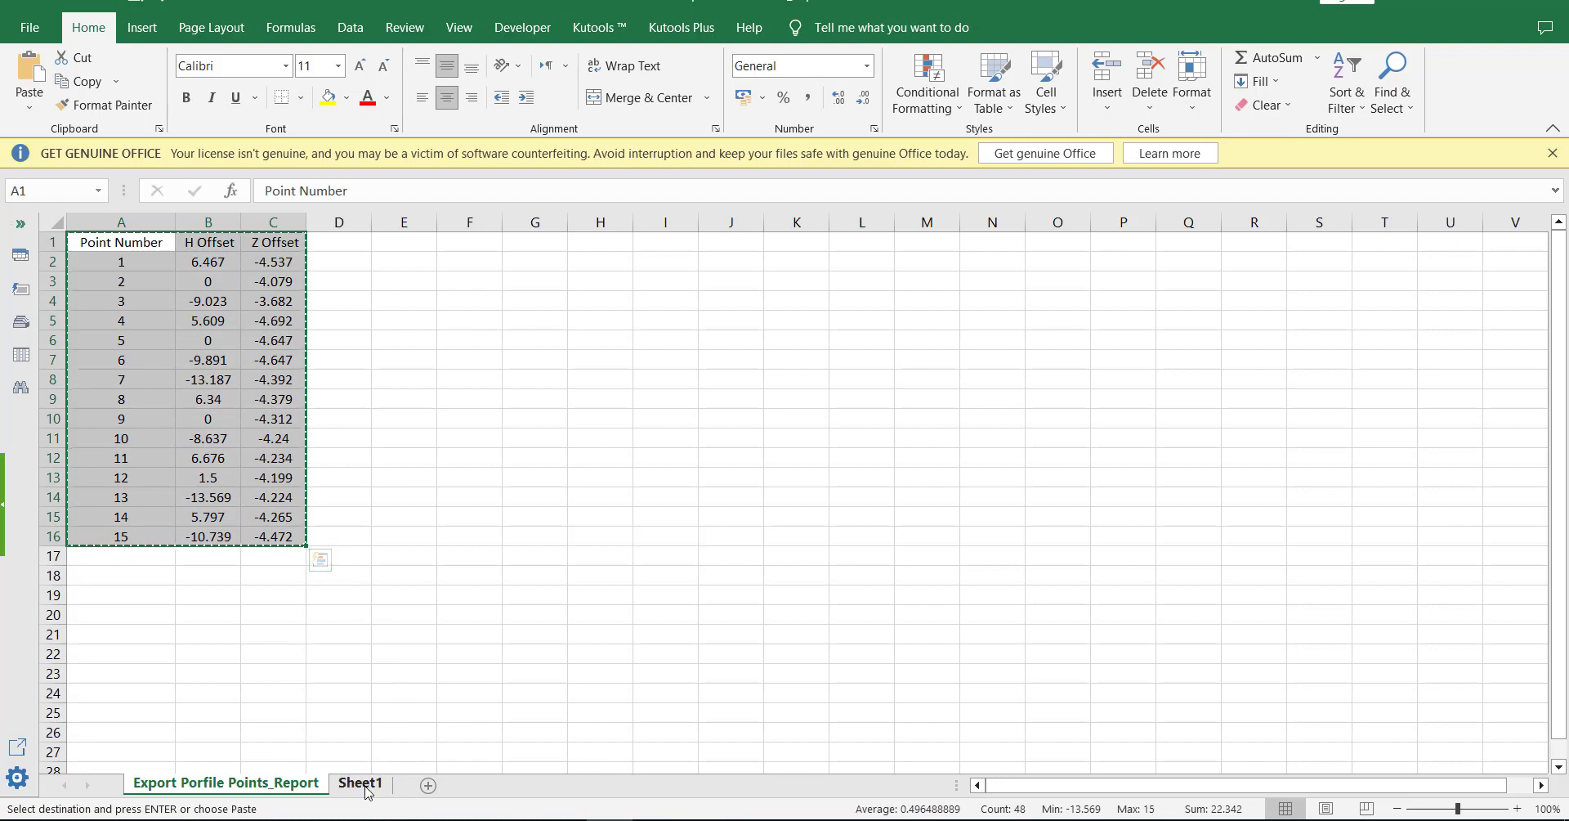
click(359, 782)
click(630, 242)
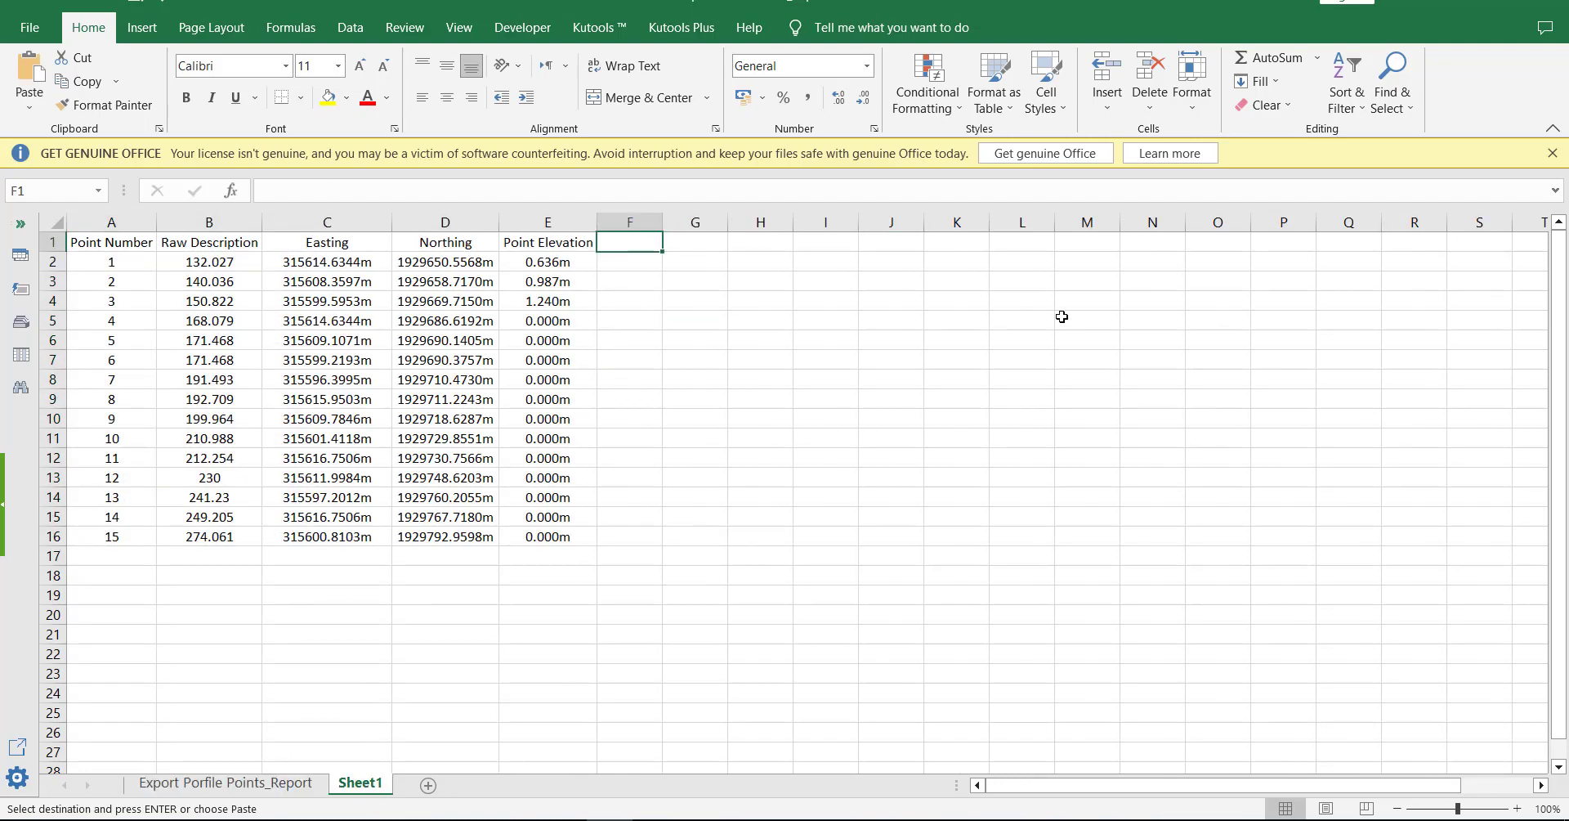
key(Return)
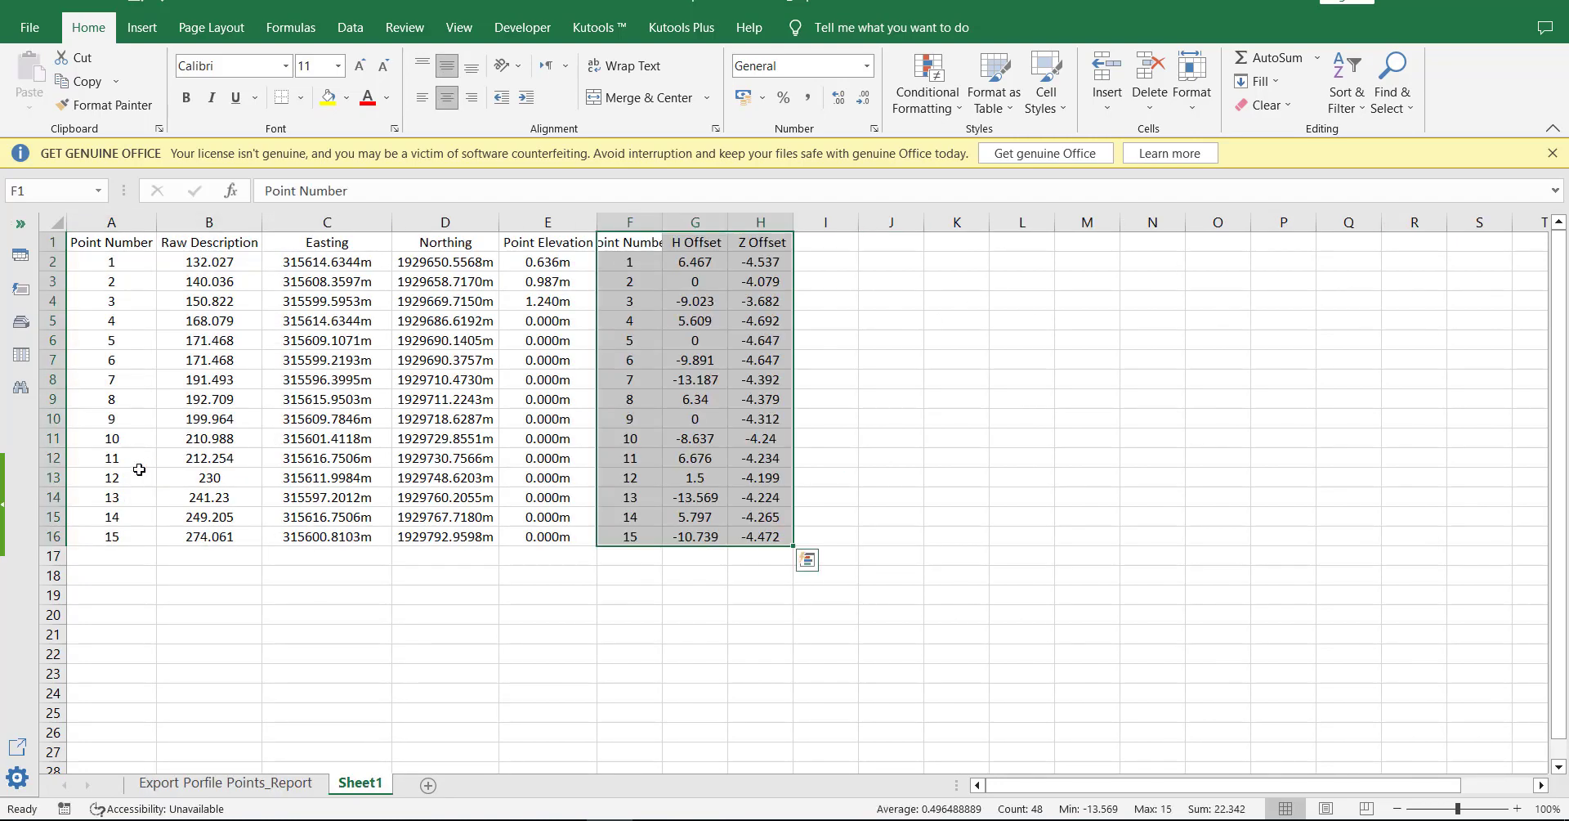
Delete the duplicate Point Number column F from Sheet1.
click(52, 458)
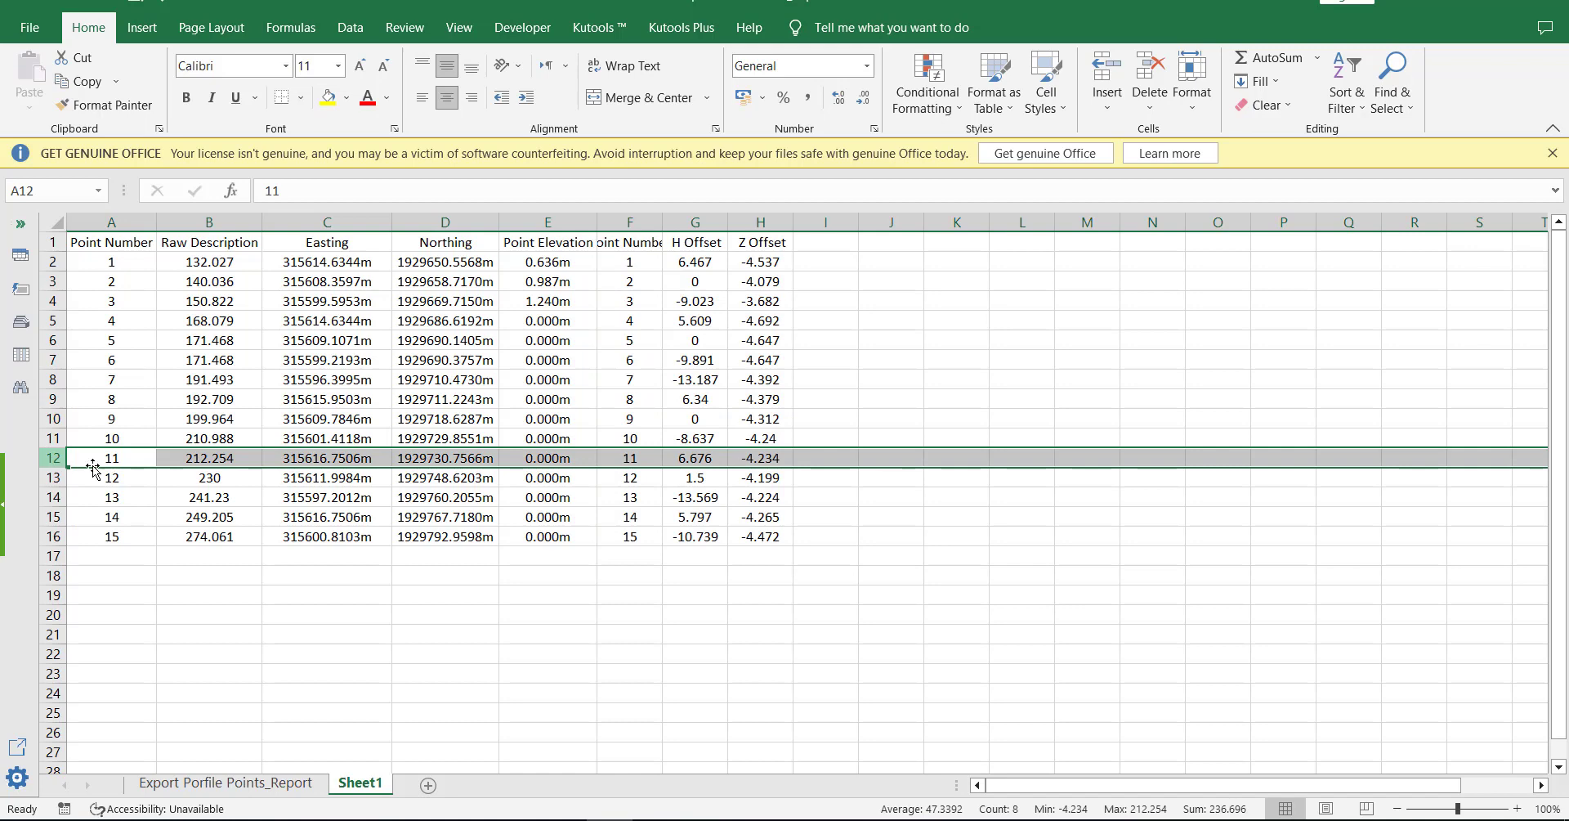
click(632, 221)
key(ctrl+minus)
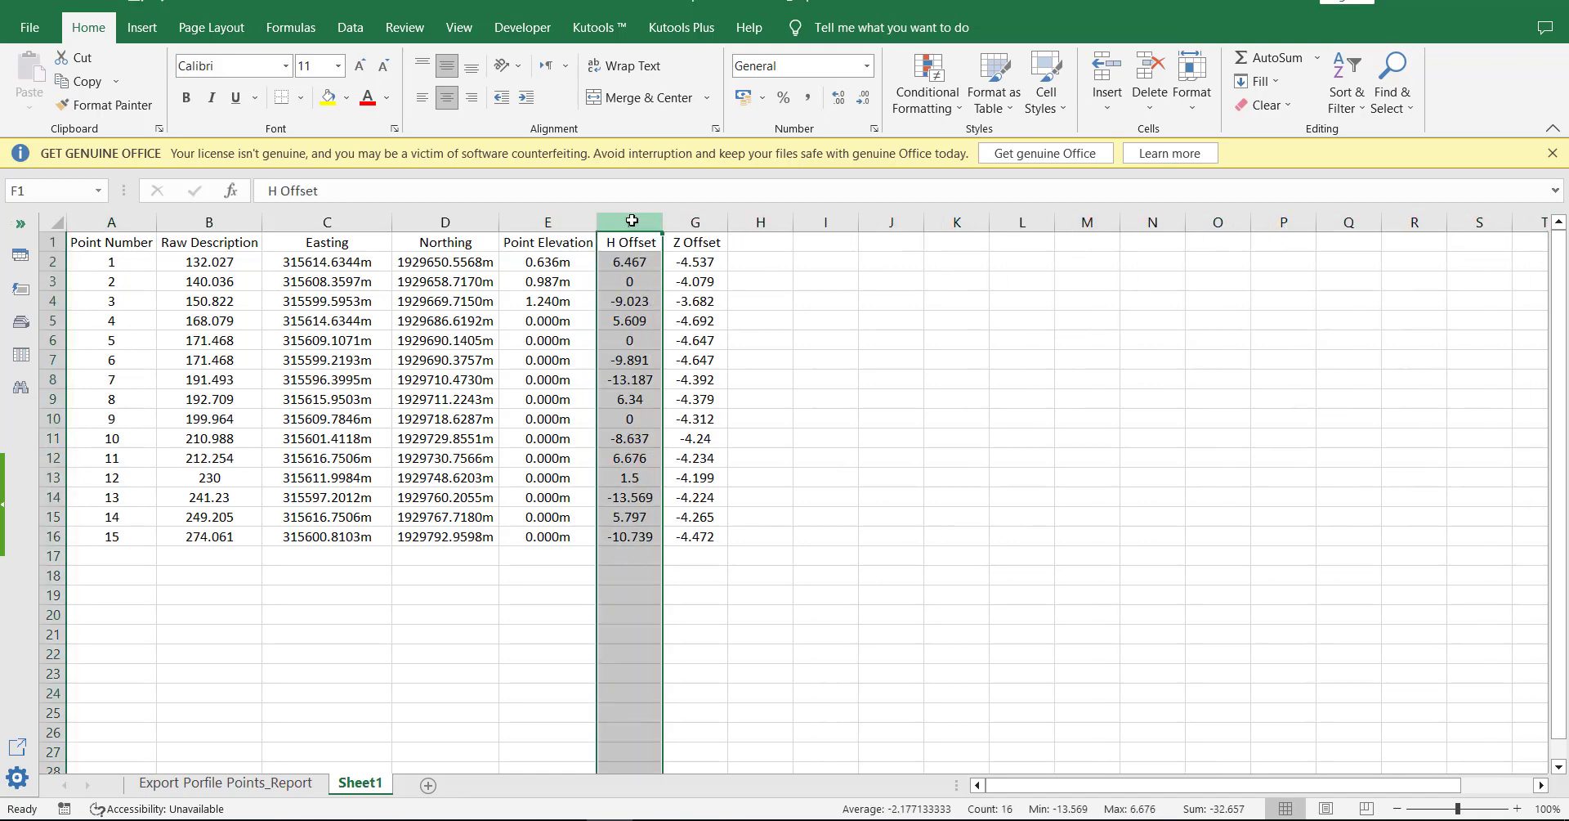
click(891, 417)
Apply the custom number format 00+000 to the Raw Description values in B2:B16.
drag(220, 270, 220, 534)
right_click(220, 535)
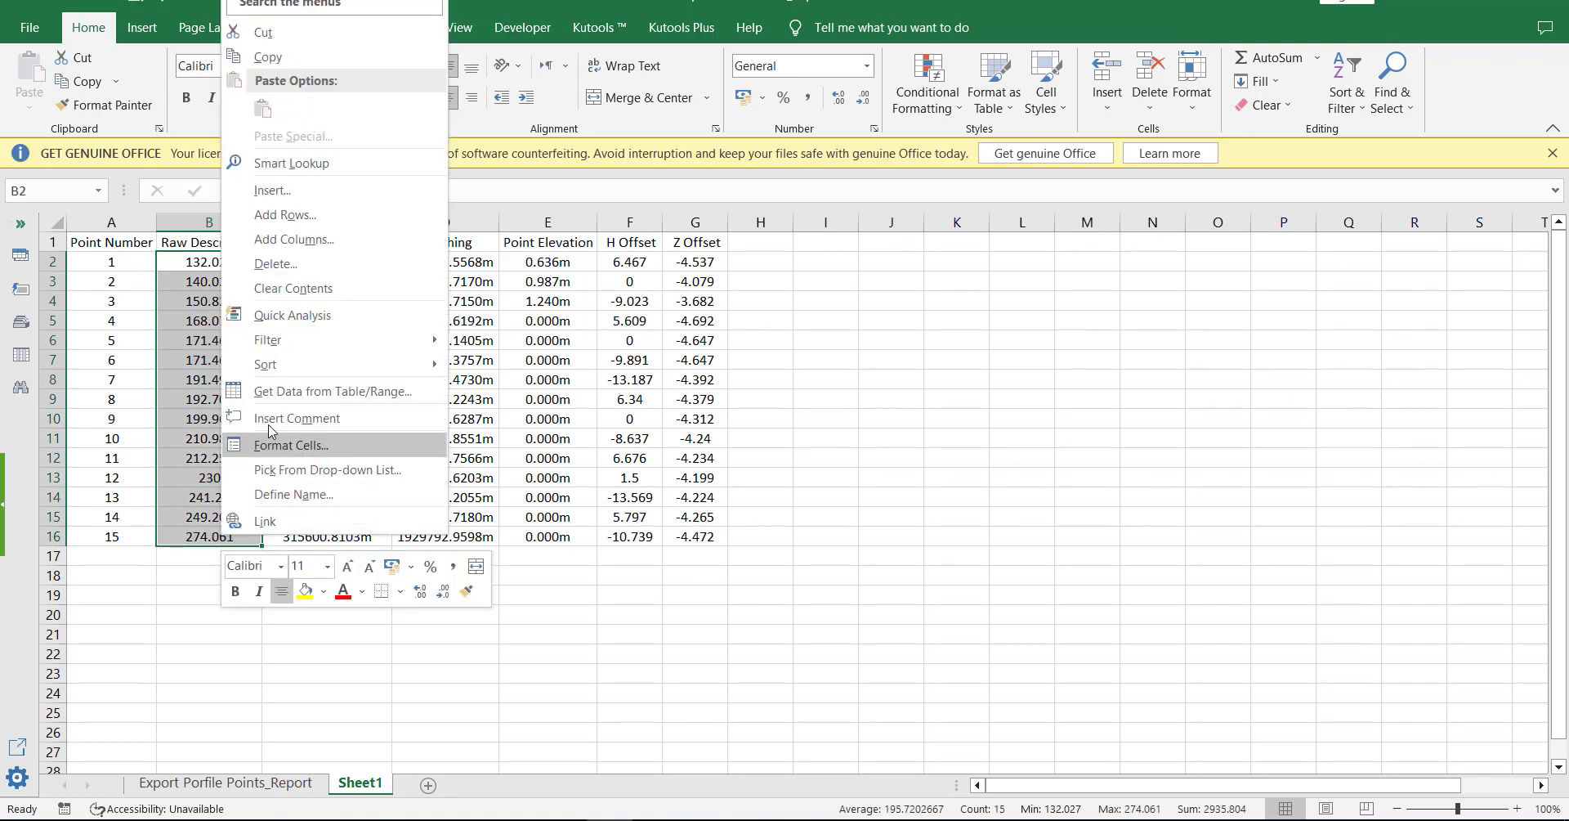
key(Escape)
key(ctrl+1)
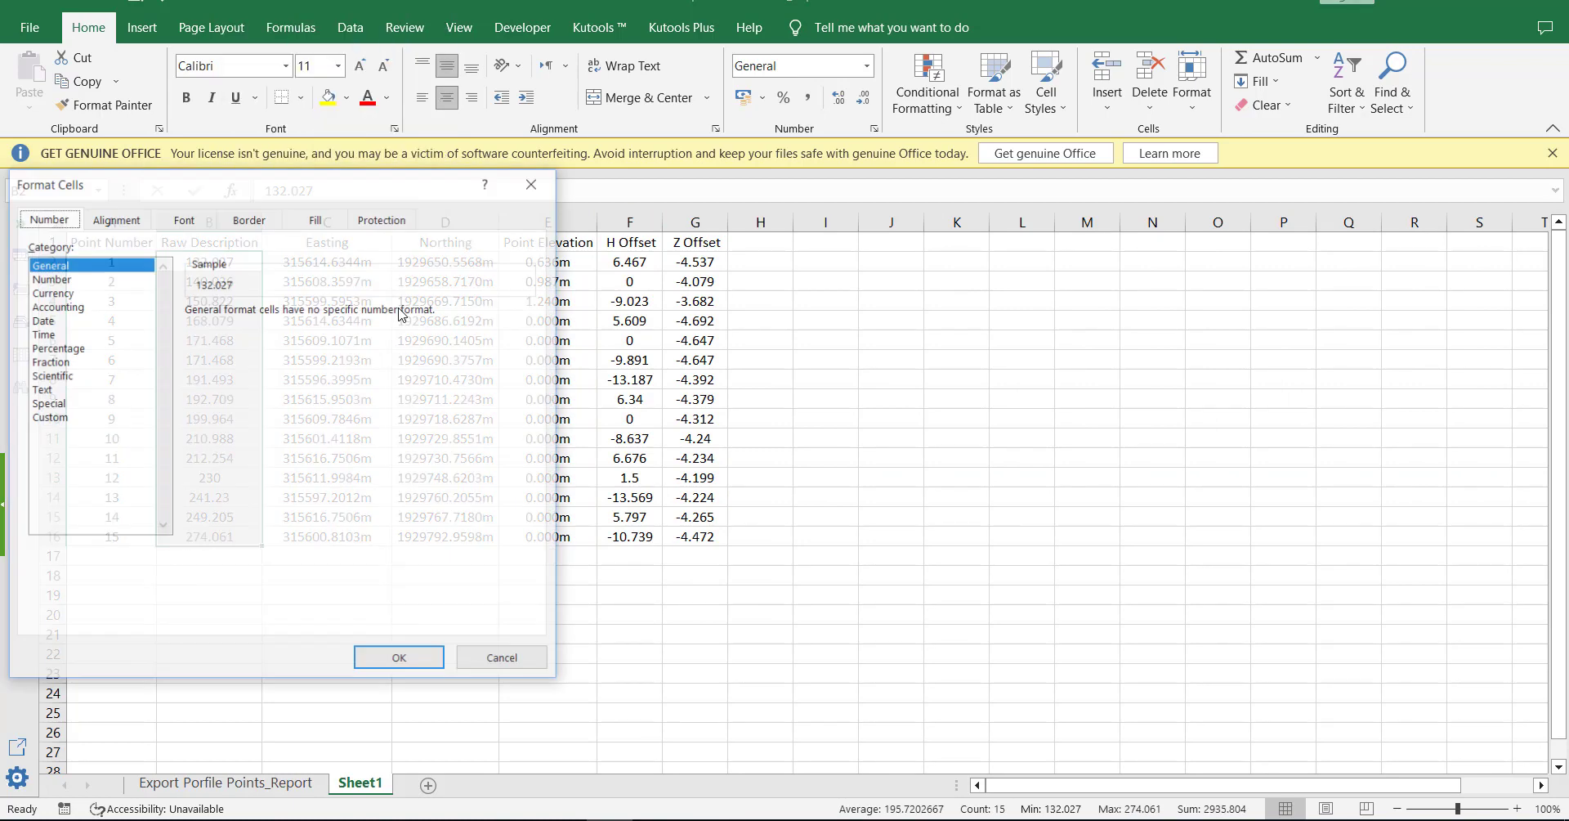
drag(269, 199, 932, 157)
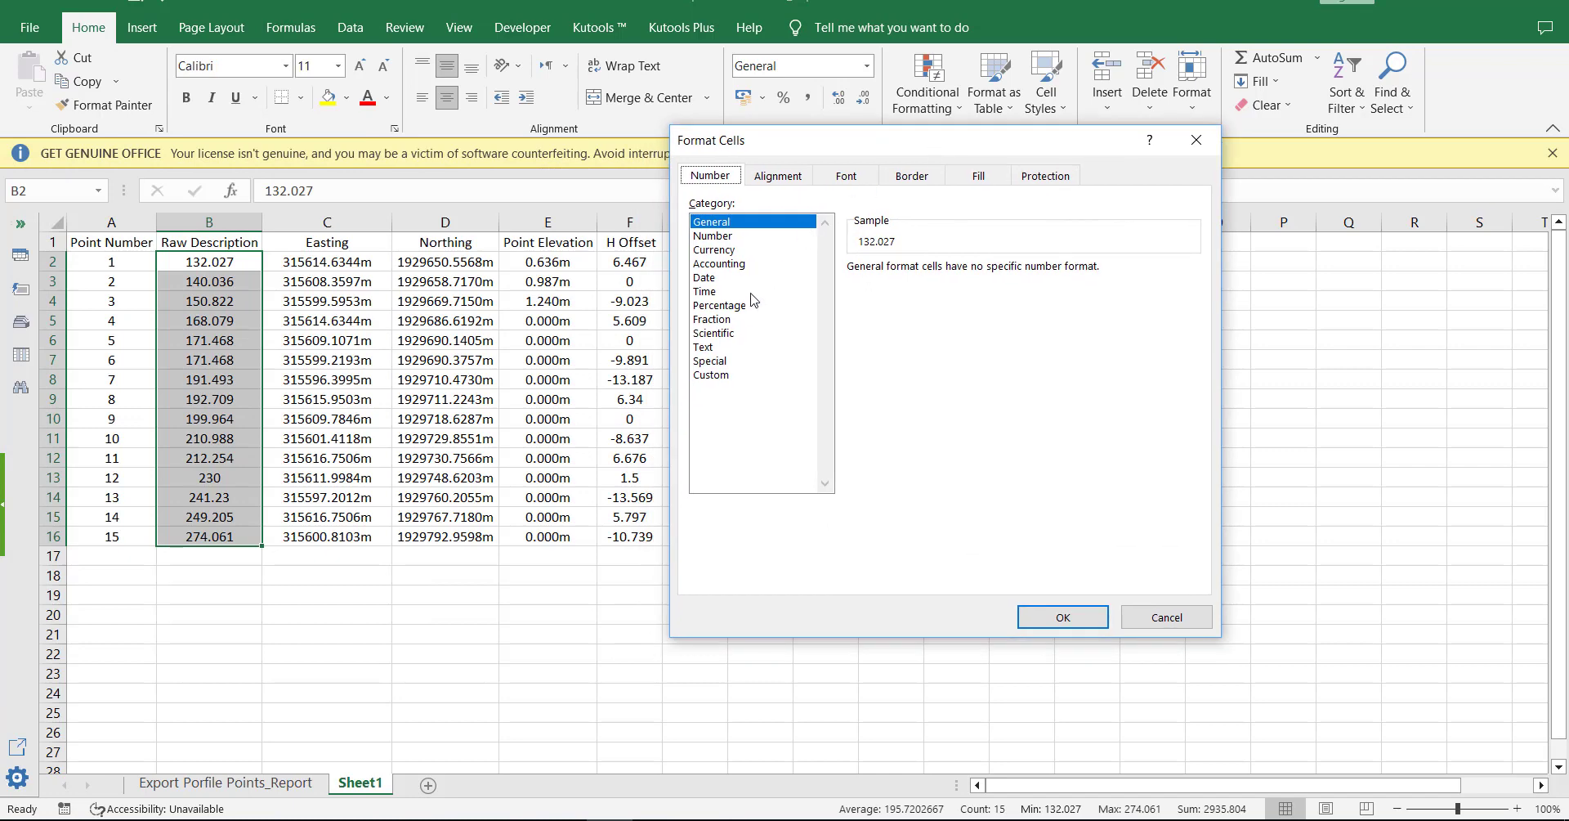
click(711, 375)
double_click(901, 286)
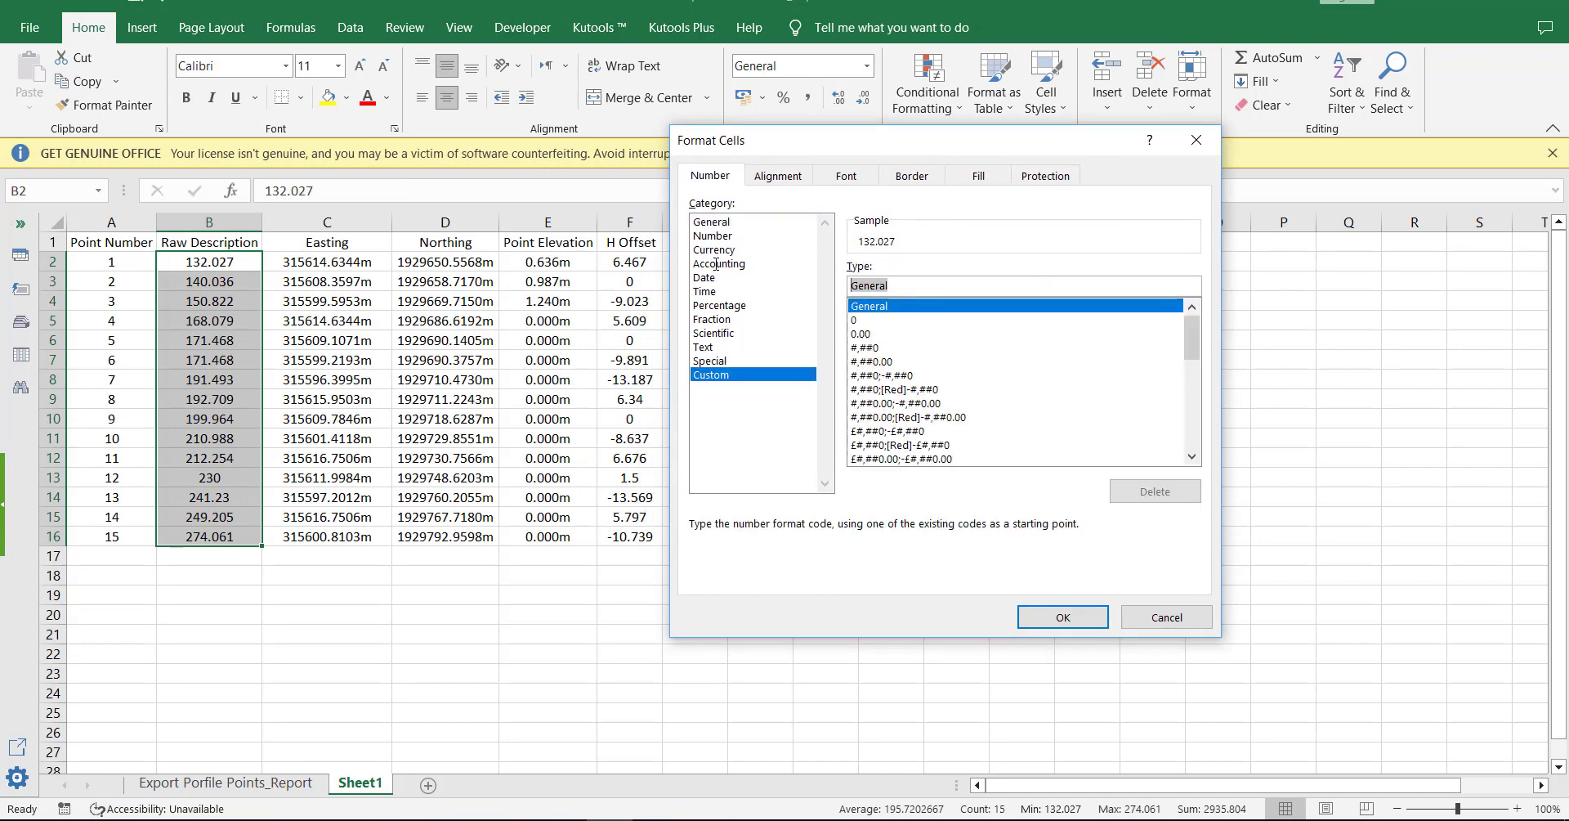
text(00+000)
key(Return)
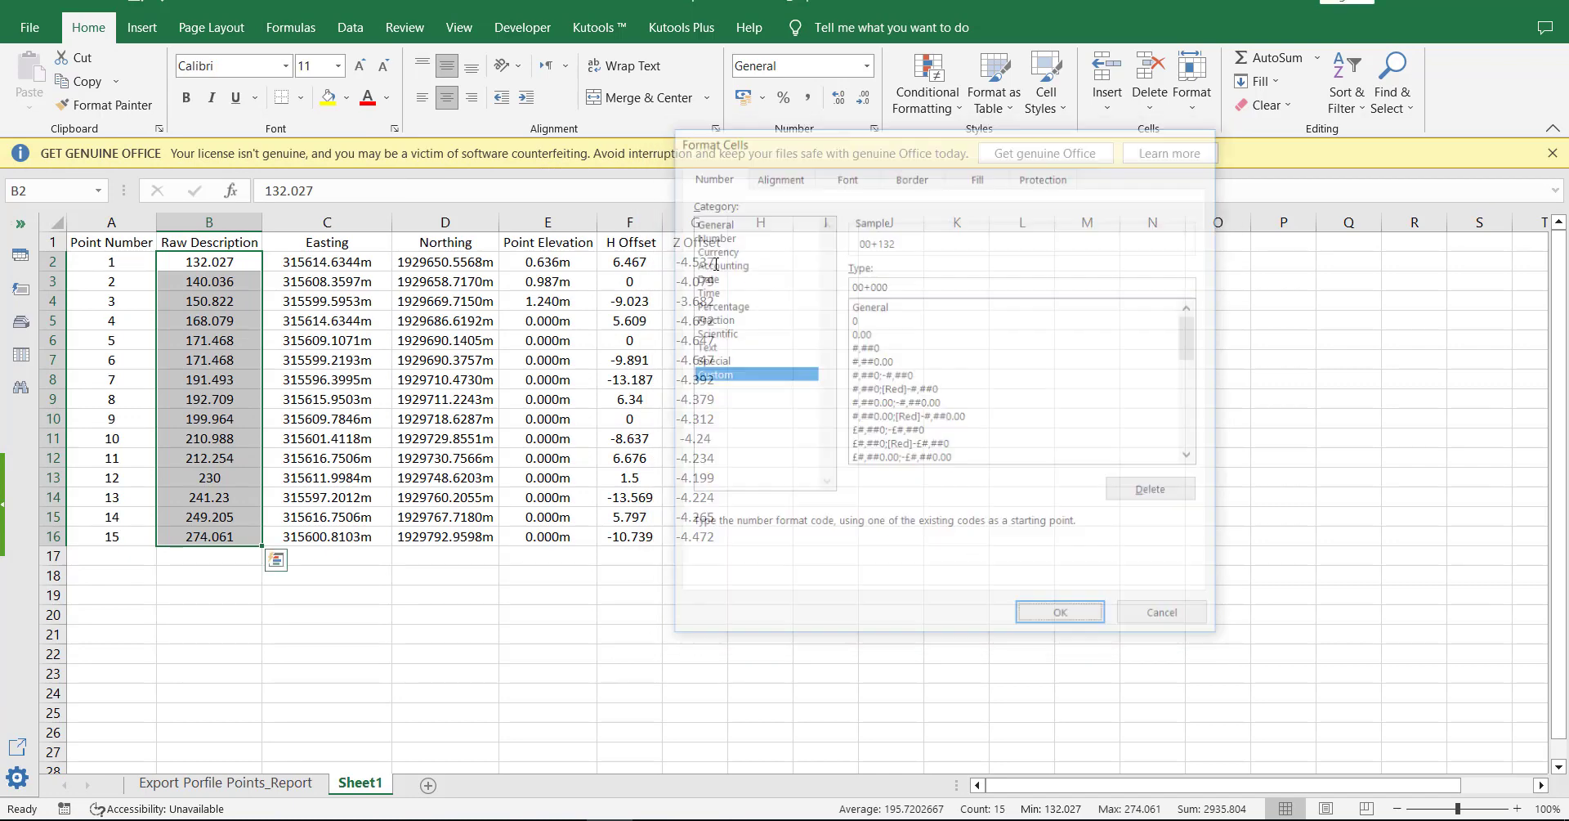
click(936, 540)
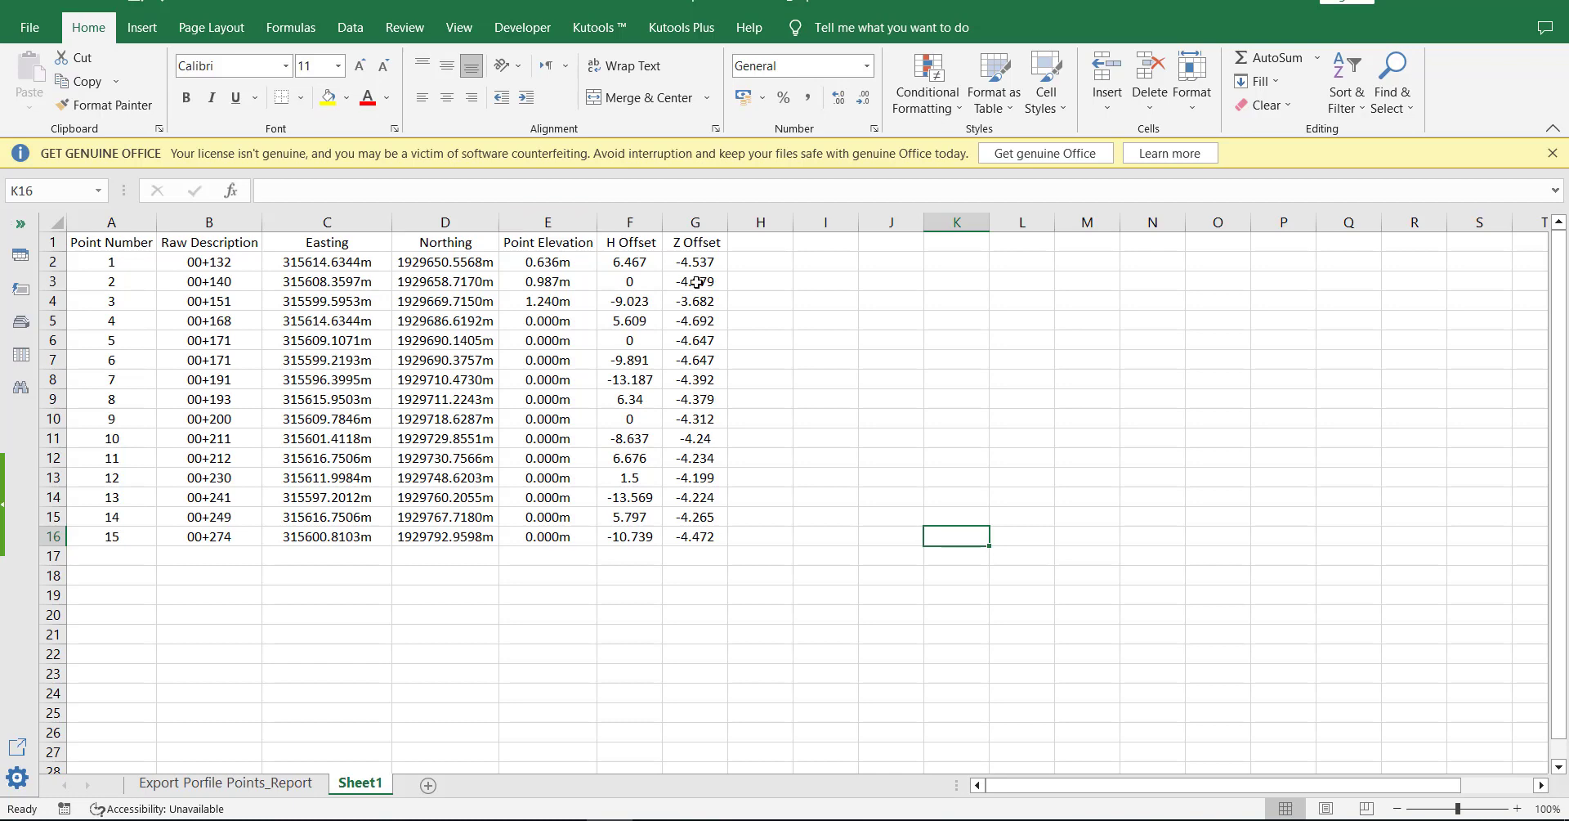
Copy the Z Offset values G2:G16 and paste them as values over the Point Elevation column from E2.
drag(713, 268, 708, 528)
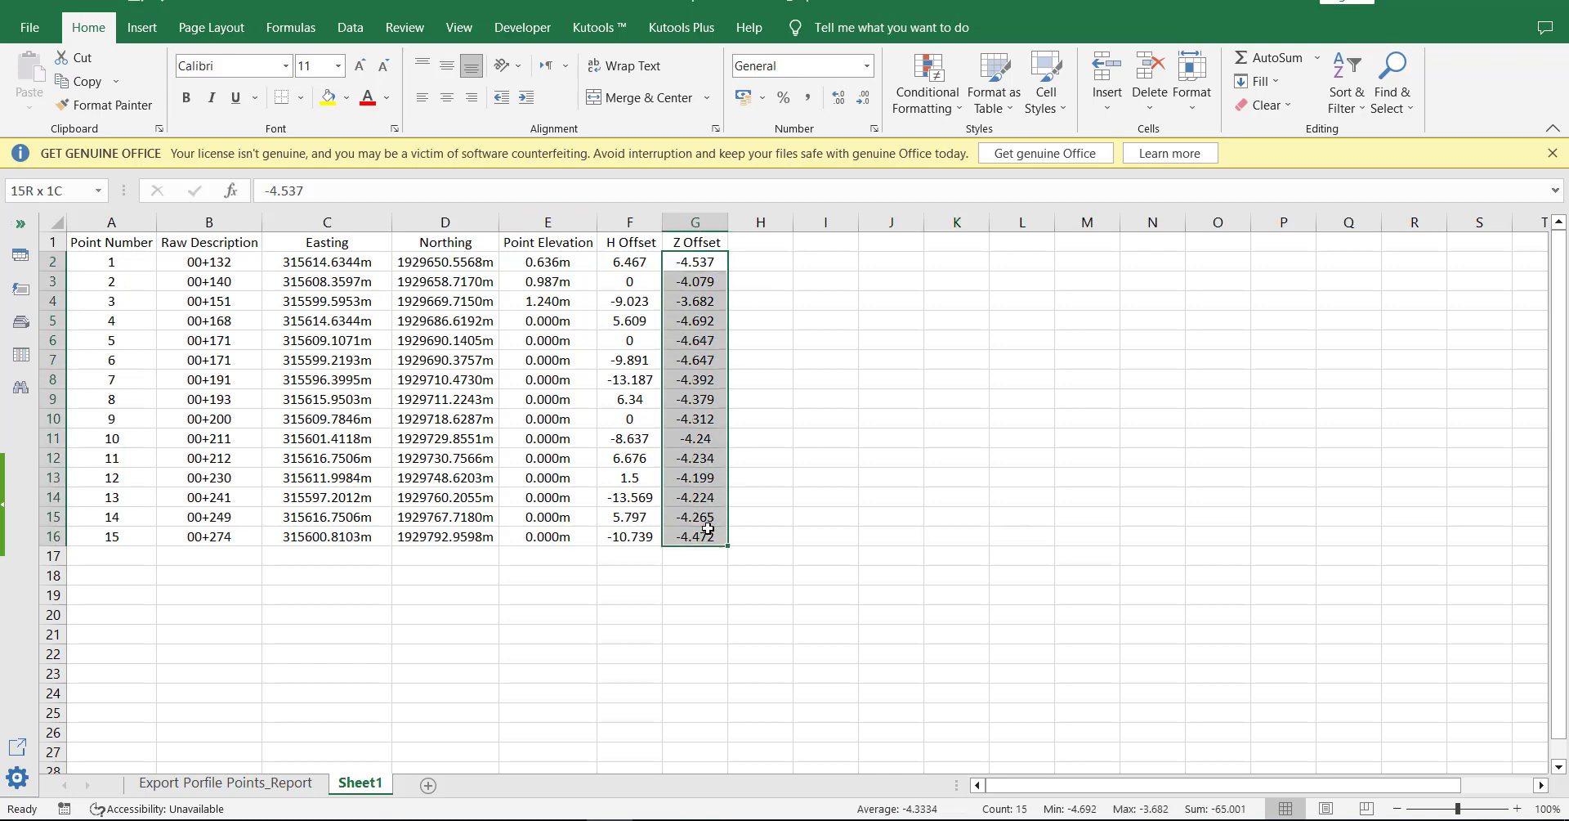
right_click(708, 528)
click(740, 336)
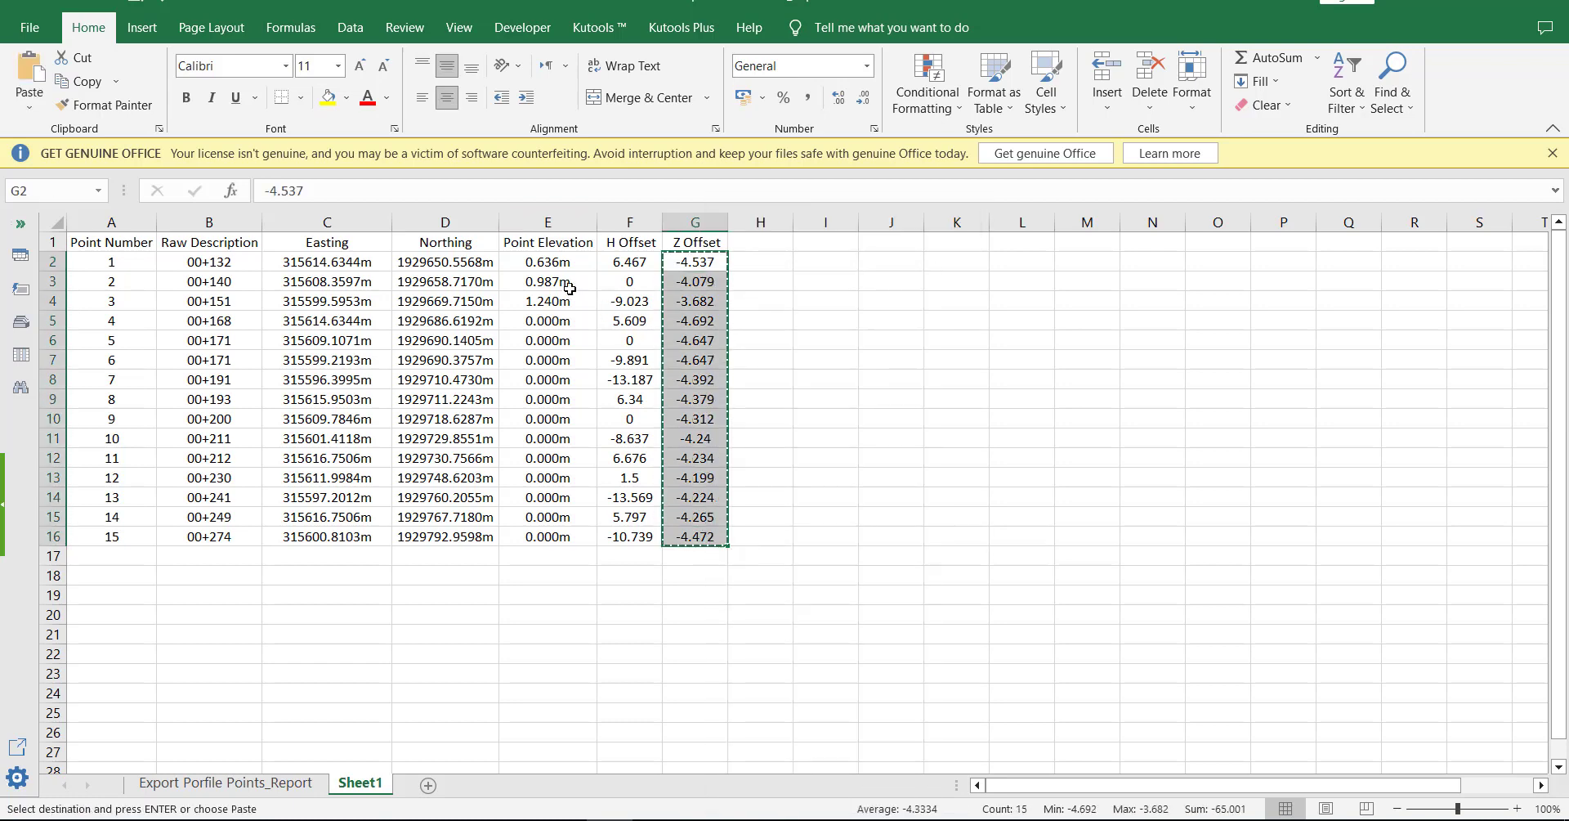
right_click(555, 263)
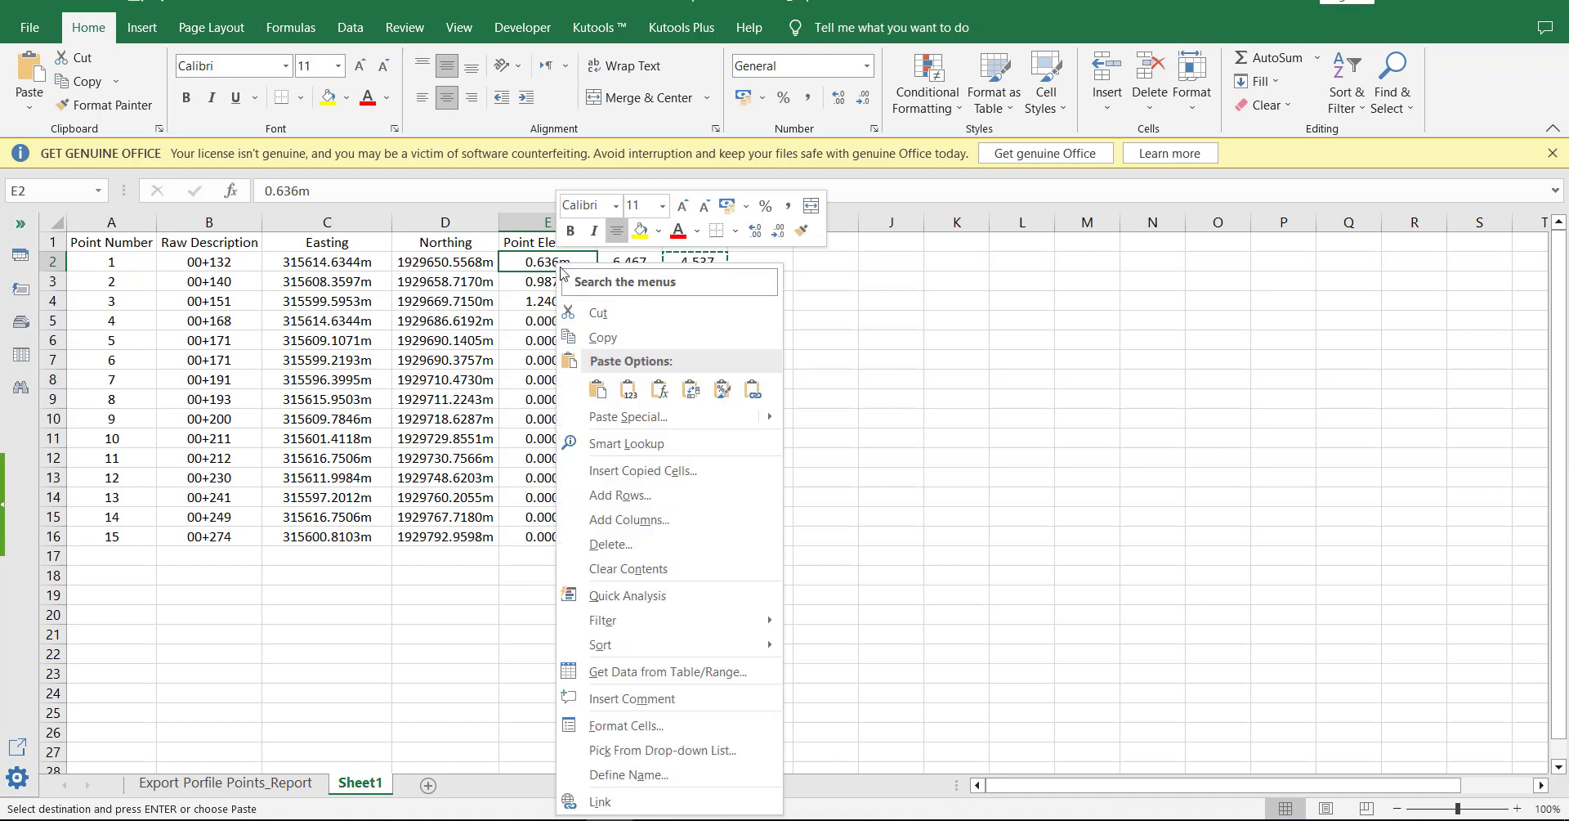
click(626, 390)
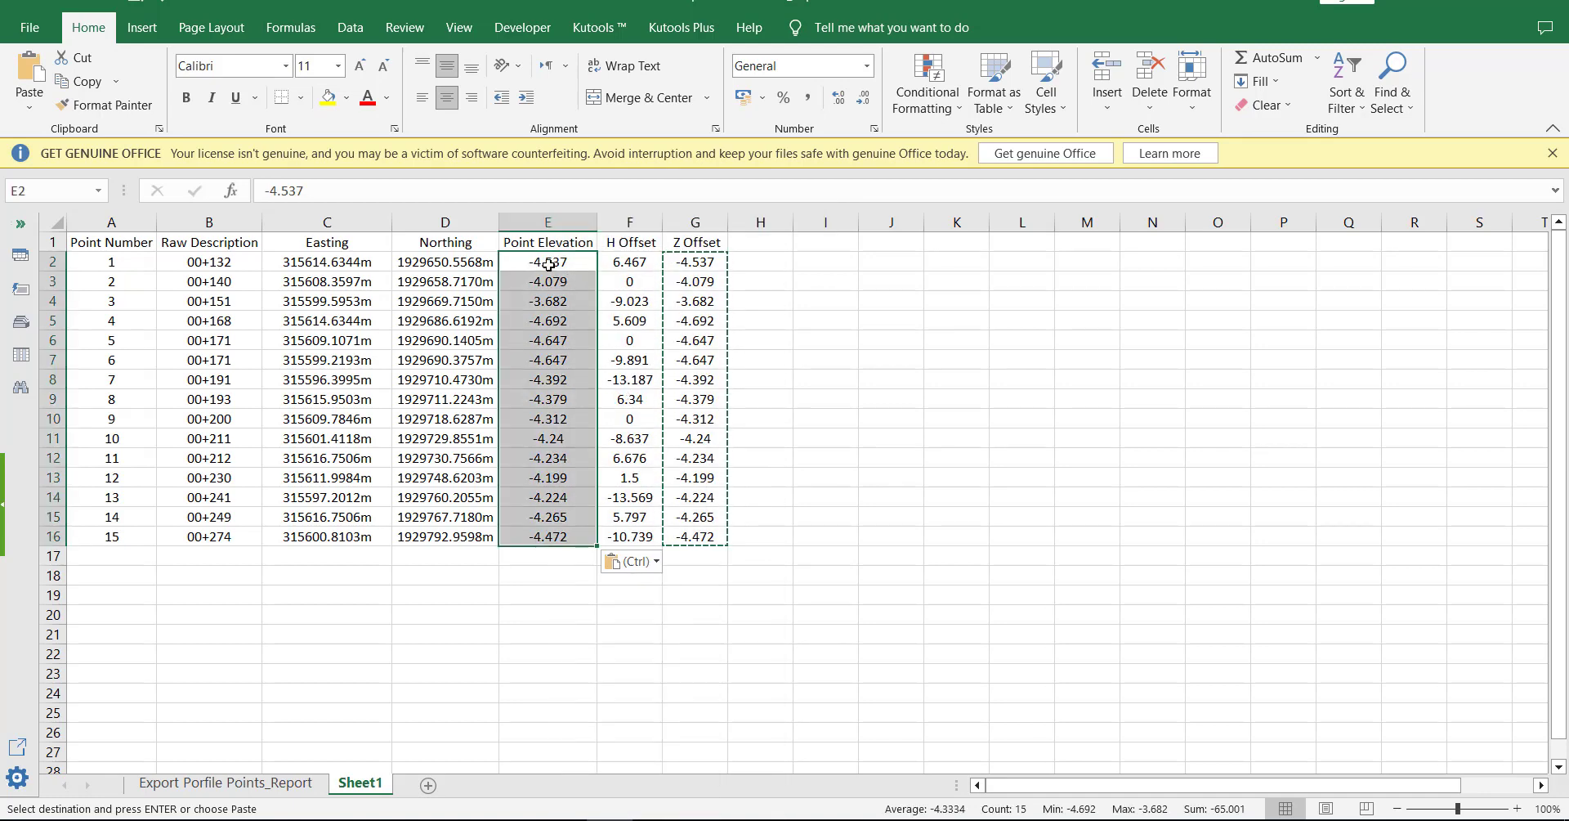
Clear the Z Offset column G.
click(704, 224)
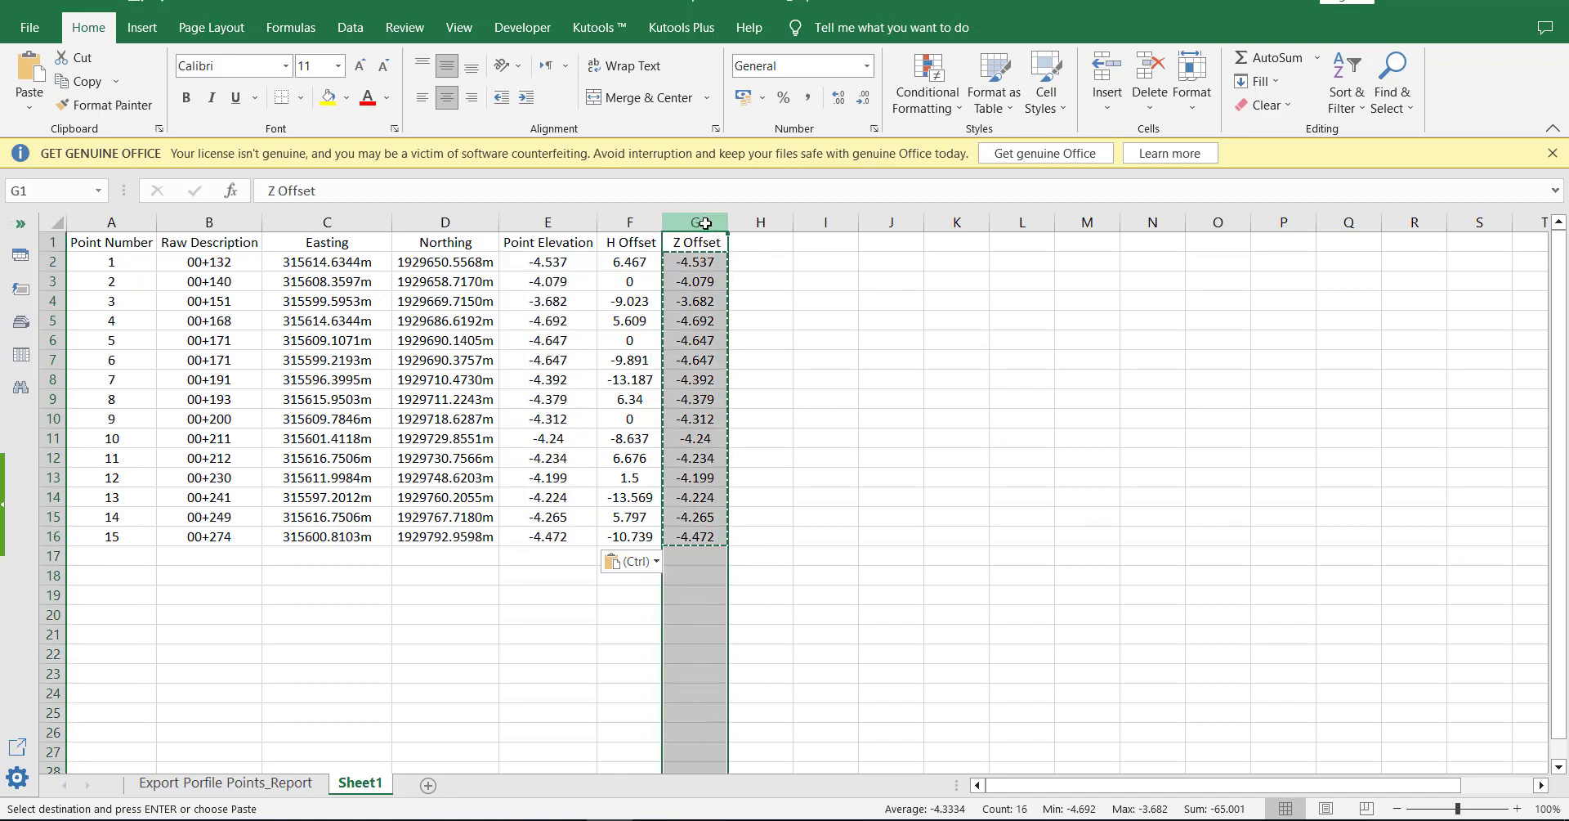
key(Delete)
click(775, 385)
Copy the Point Elevation values E2:E16, add a new sheet and paste them at A1.
drag(545, 262, 546, 341)
drag(545, 507, 547, 536)
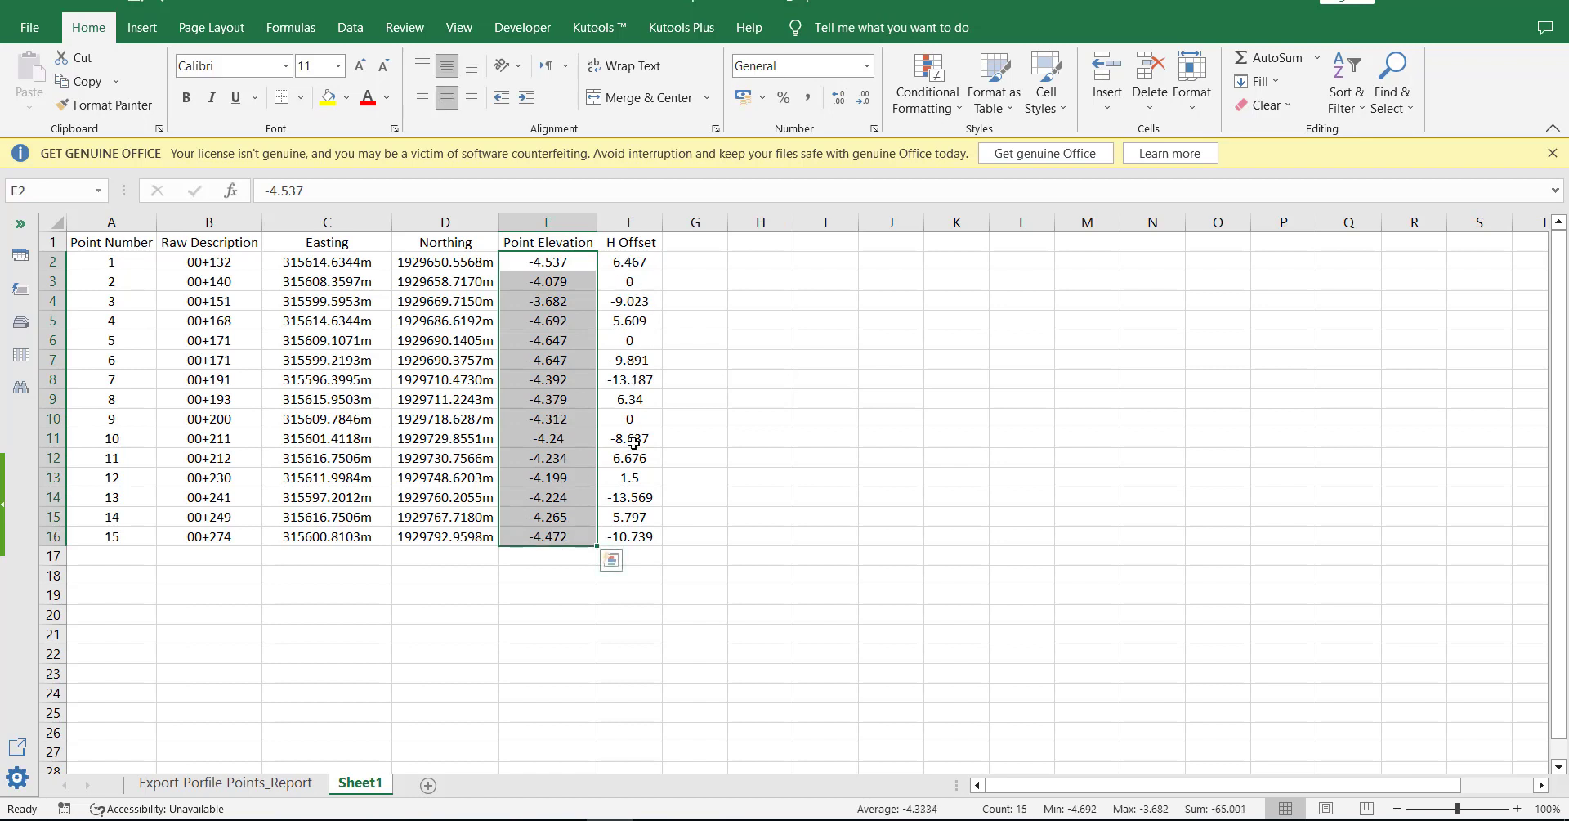
key(ctrl+c)
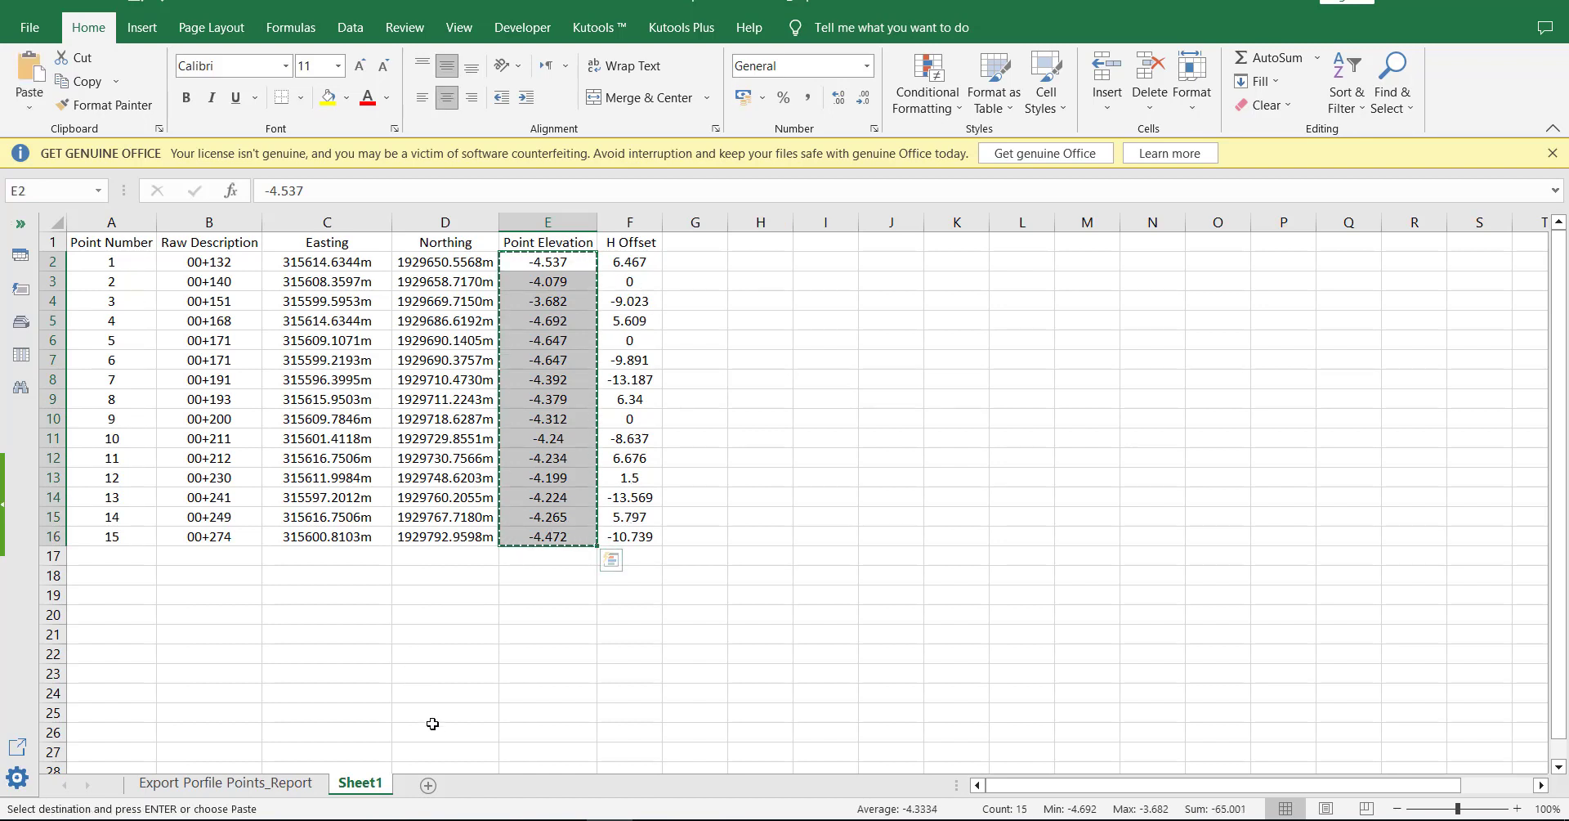
click(427, 784)
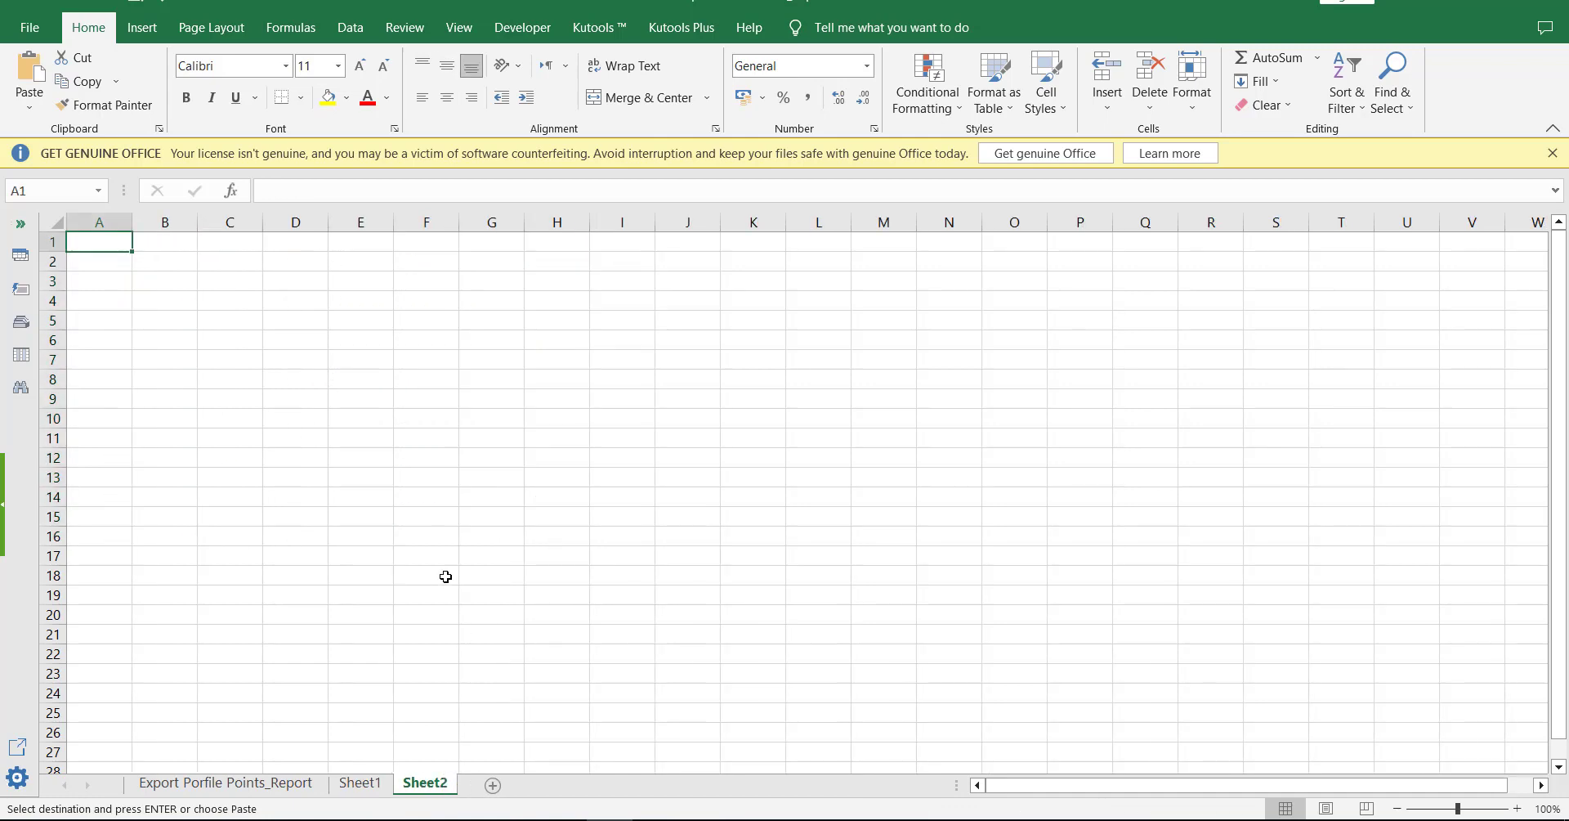
key(ctrl+v)
Replace every "-" with nothing in the elevations pasted on Sheet2.
key(ctrl+f)
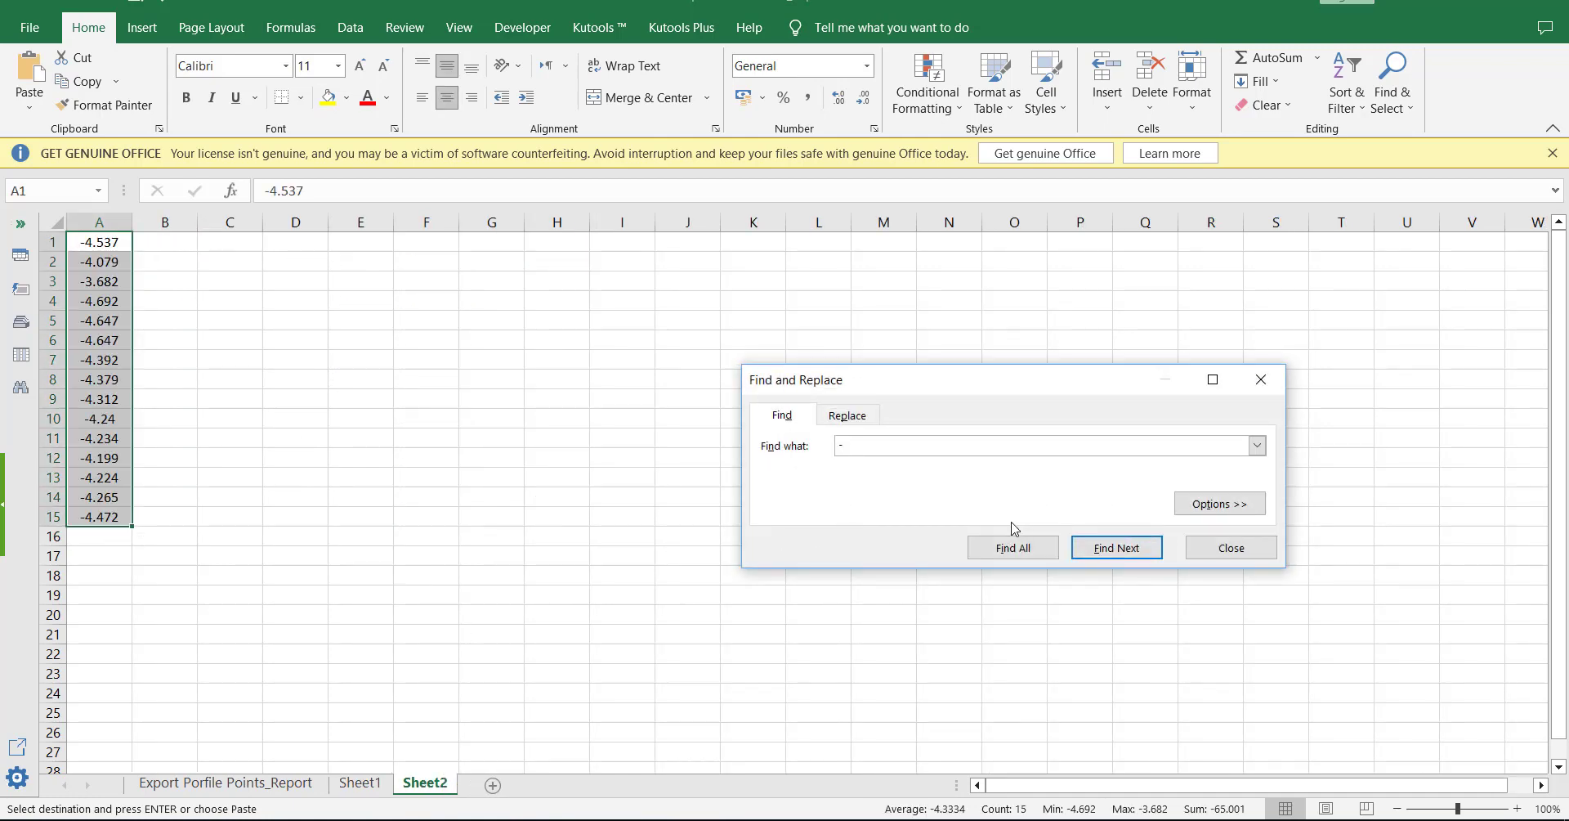
click(847, 415)
click(820, 549)
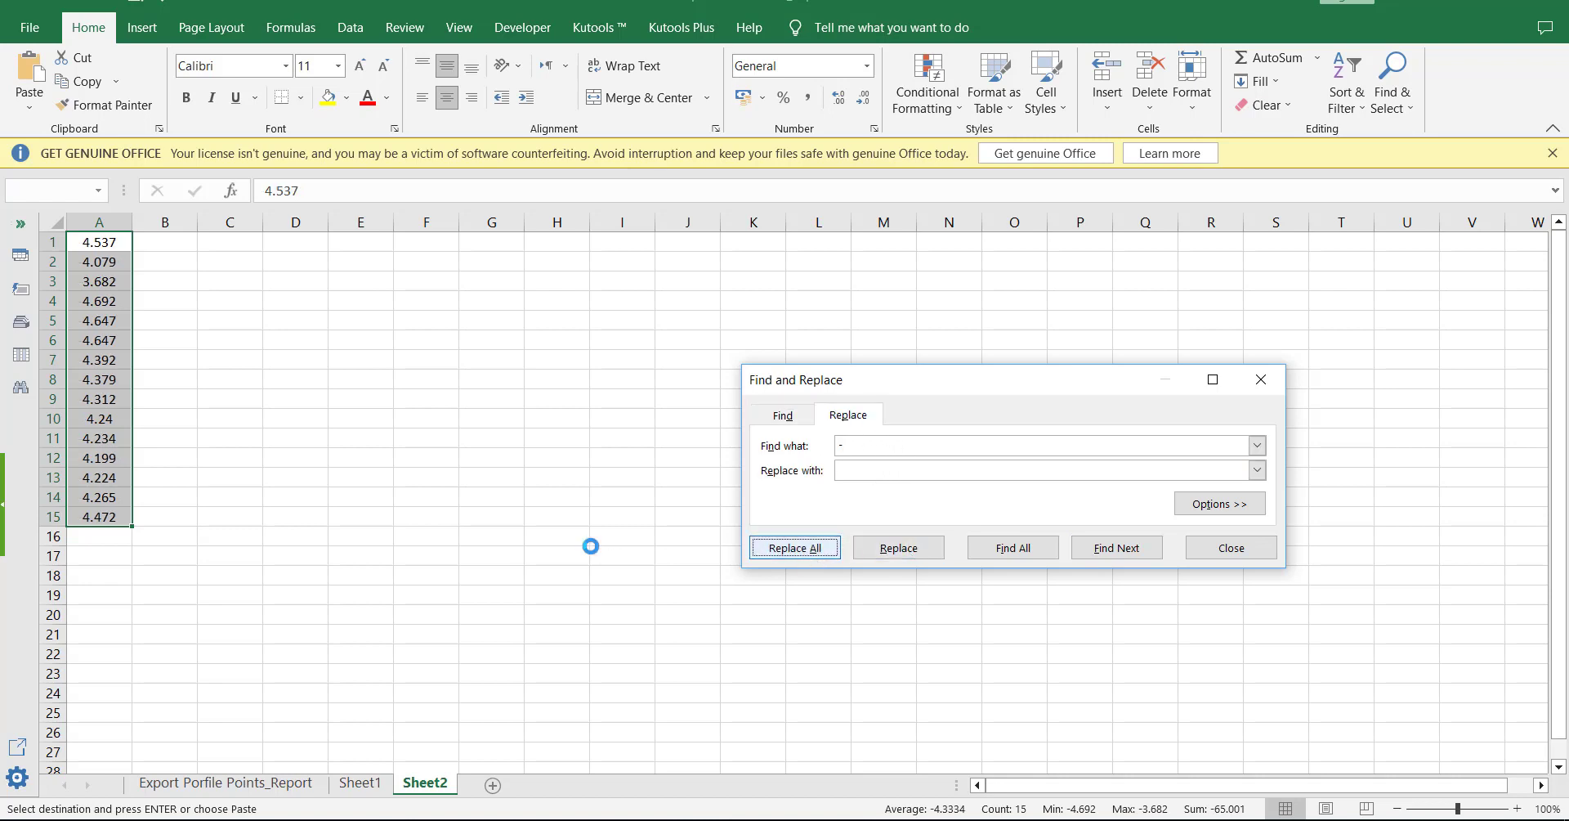
click(790, 464)
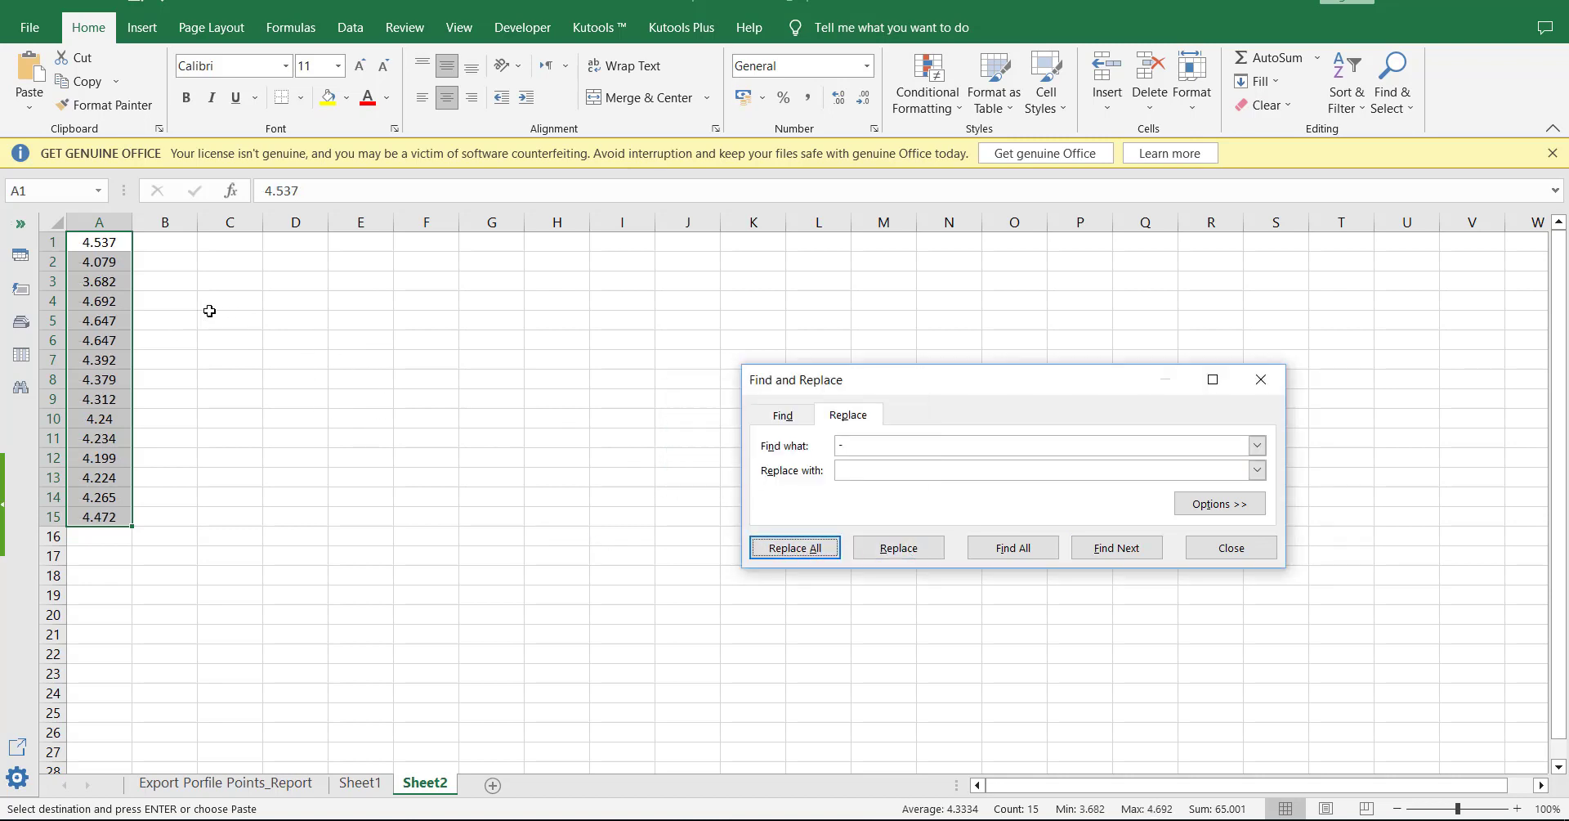
Return to Sheet1 and move the Find and Replace dialog clear of the point table.
click(360, 782)
key(Escape)
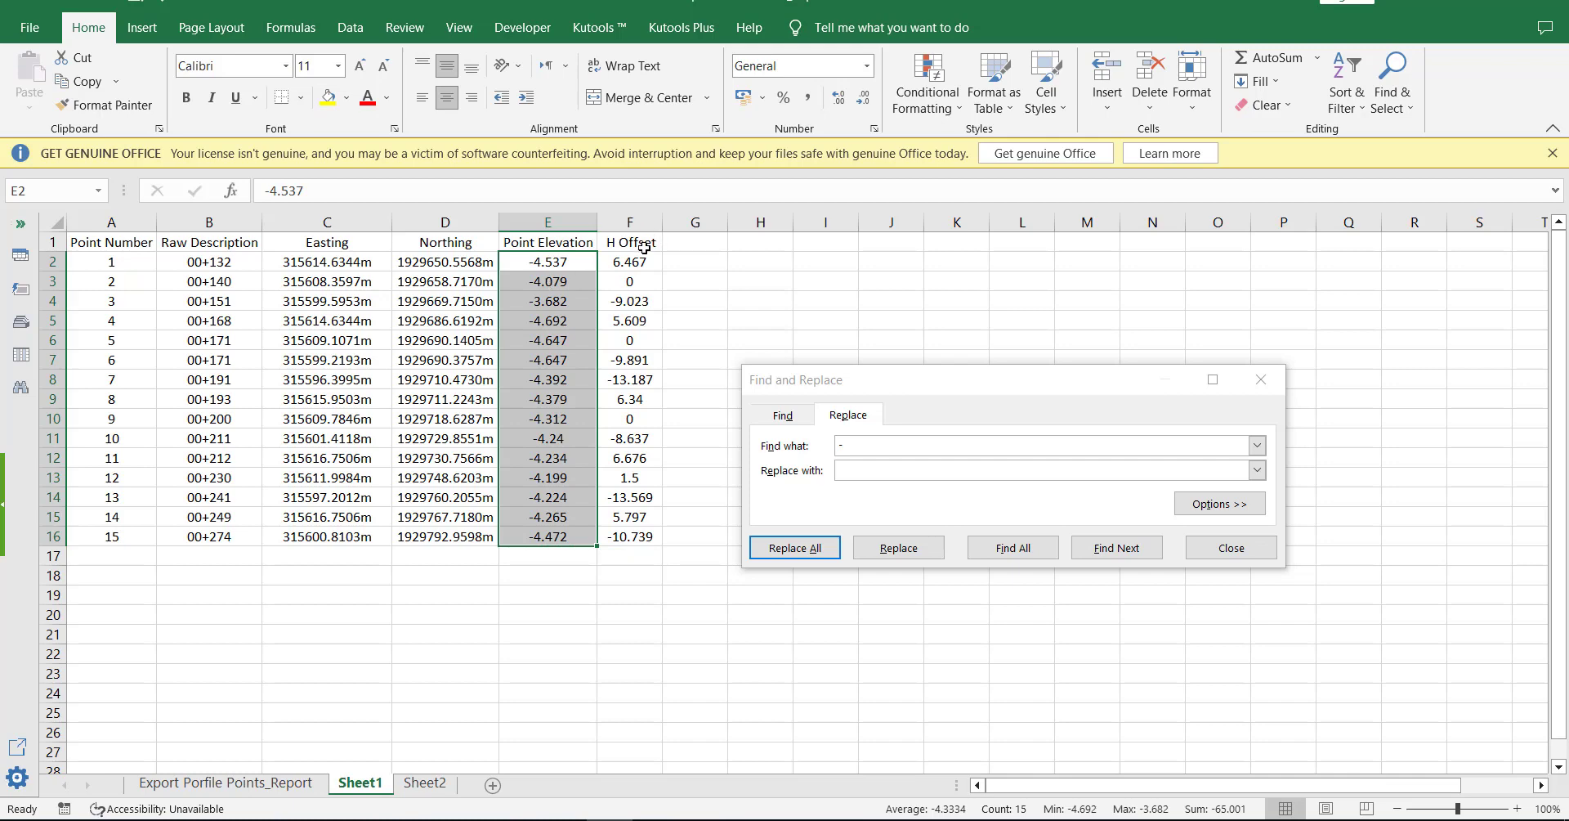
drag(819, 387, 1019, 372)
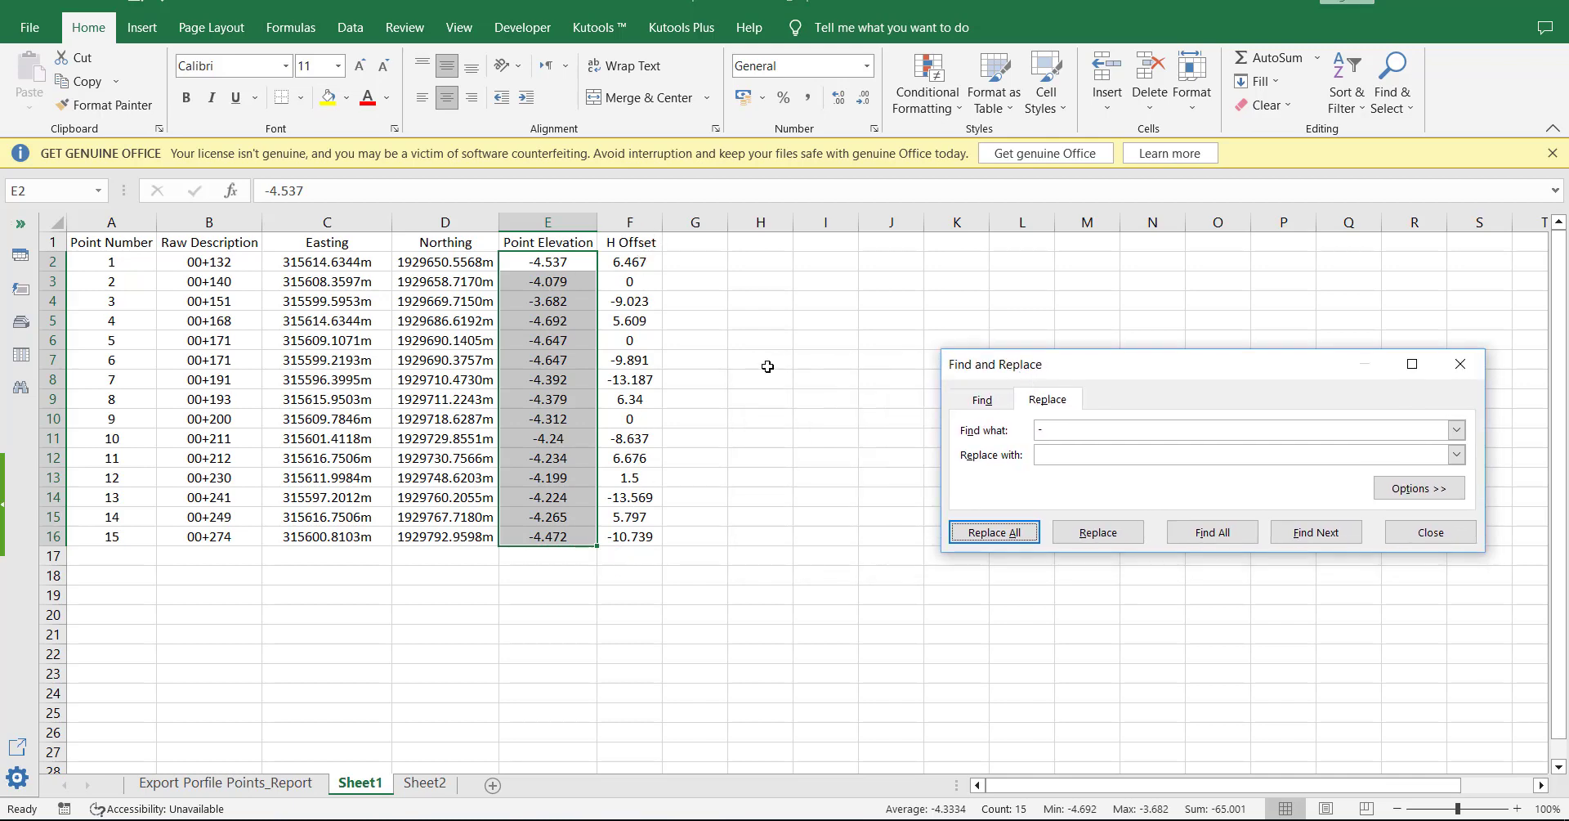
click(767, 366)
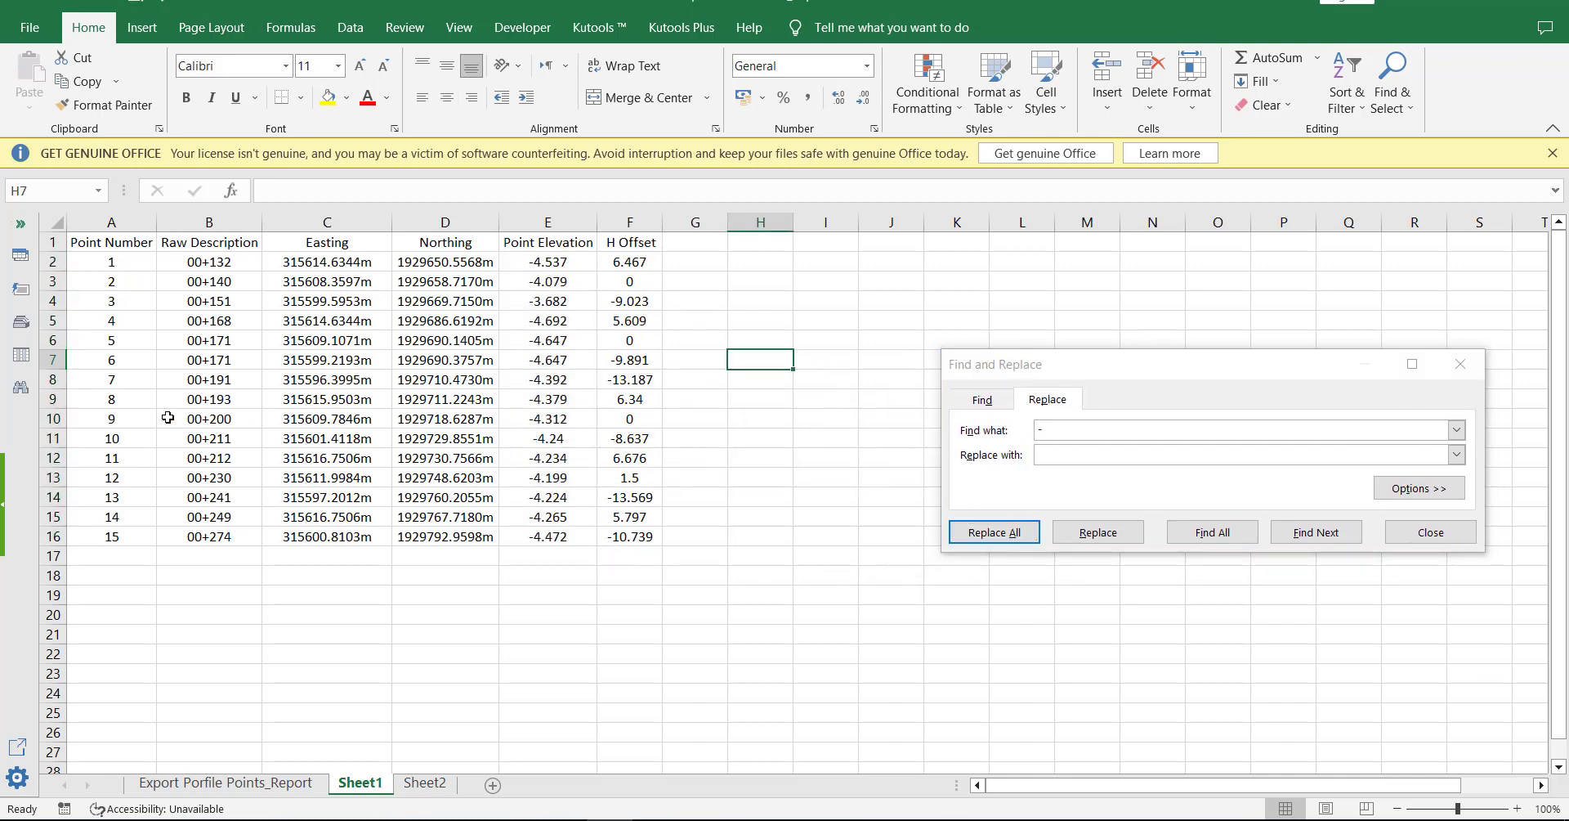
Switch from point 7's row to Civil 3D, close the point group properties and examine the plan offset dimensions at points 13 and 7.
click(52, 379)
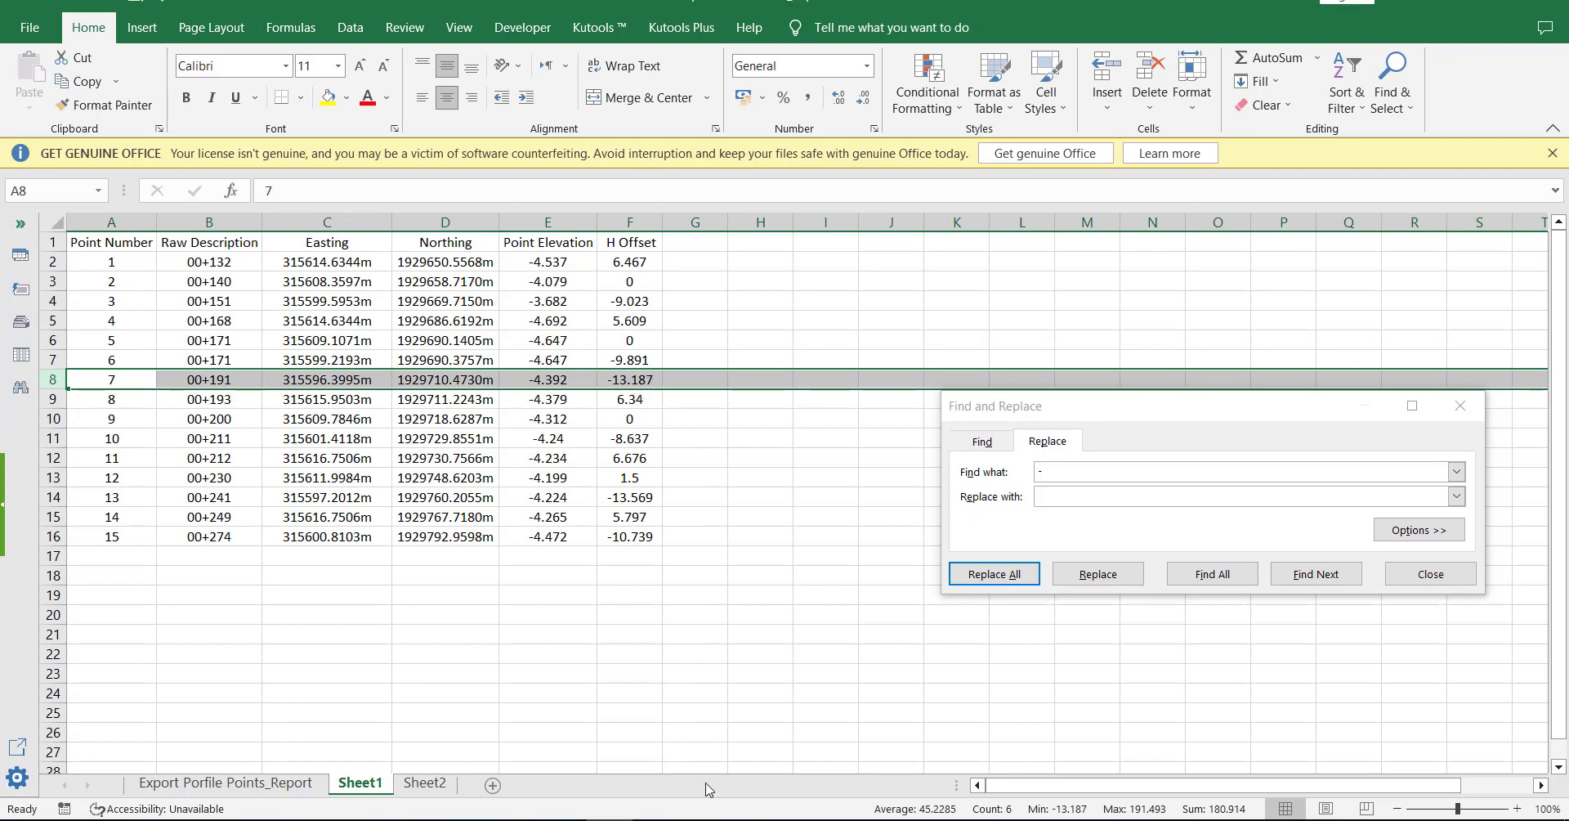
key(alt+Tab)
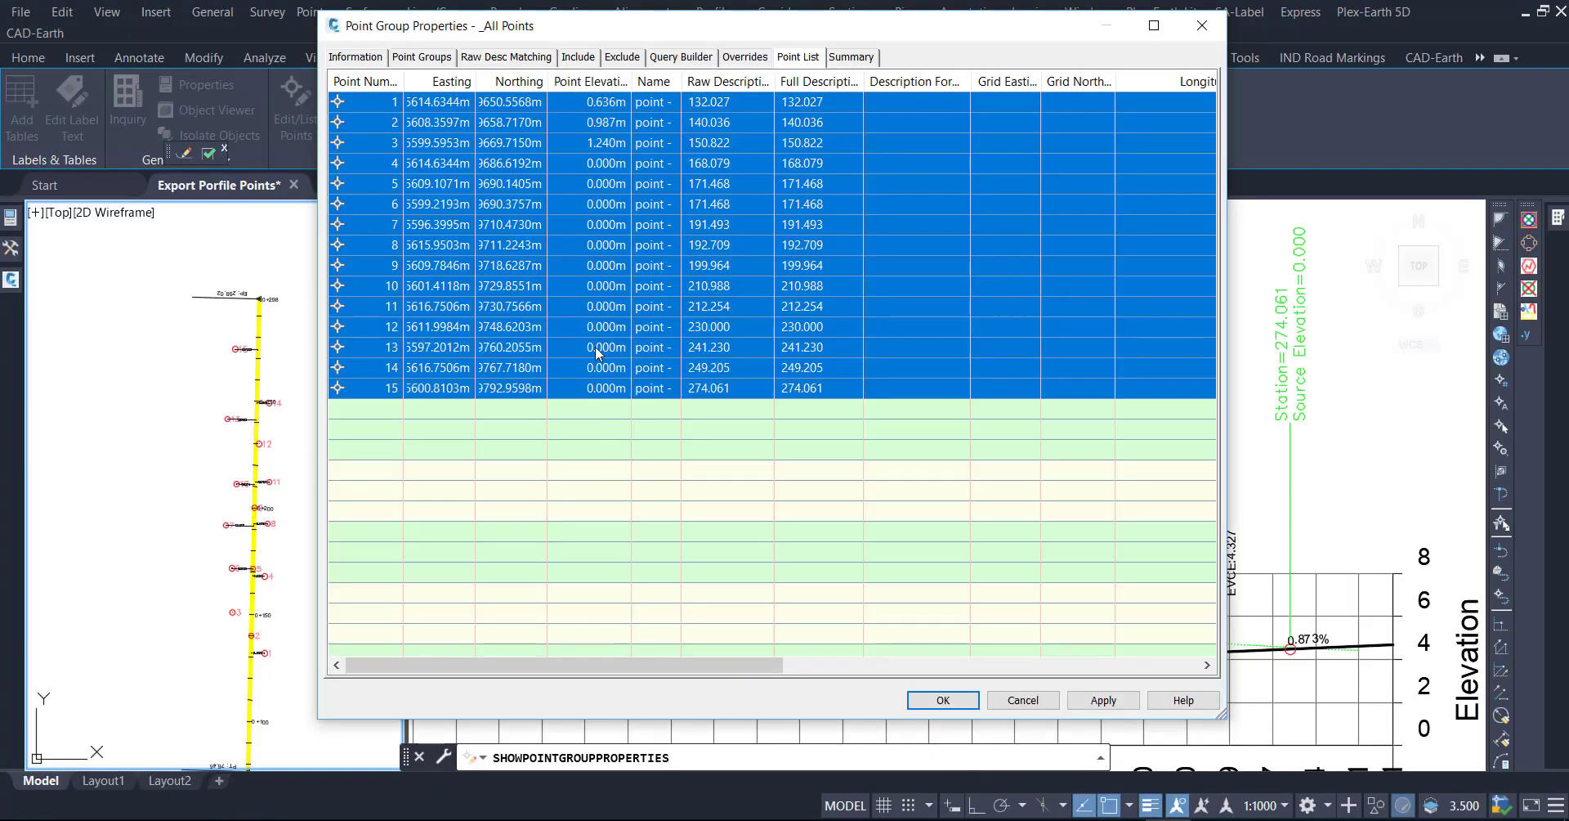
click(1203, 26)
scroll(238, 486, up, 3)
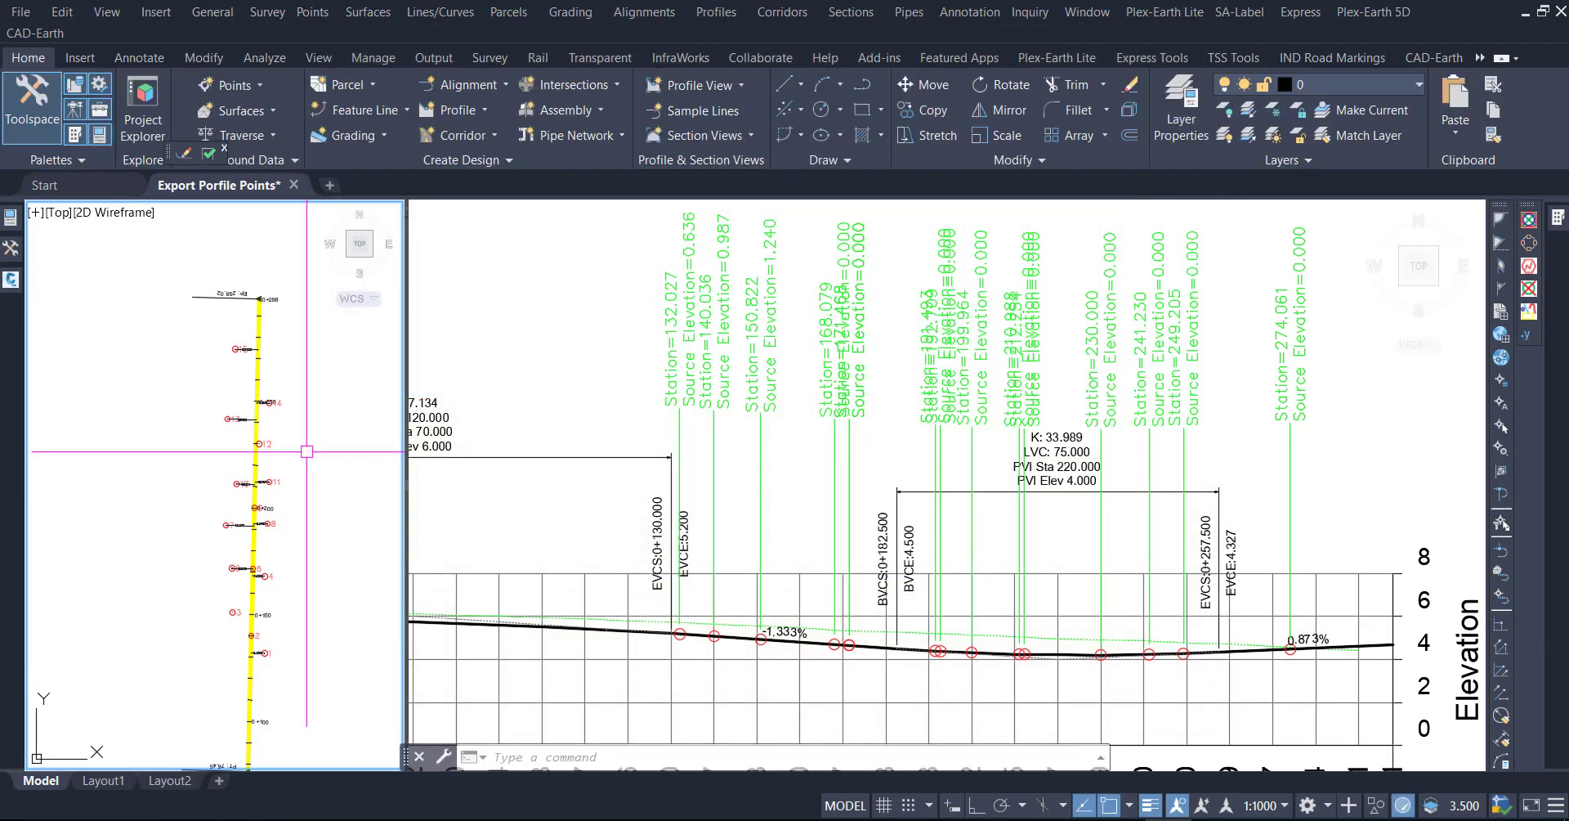
scroll(237, 486, up, 3)
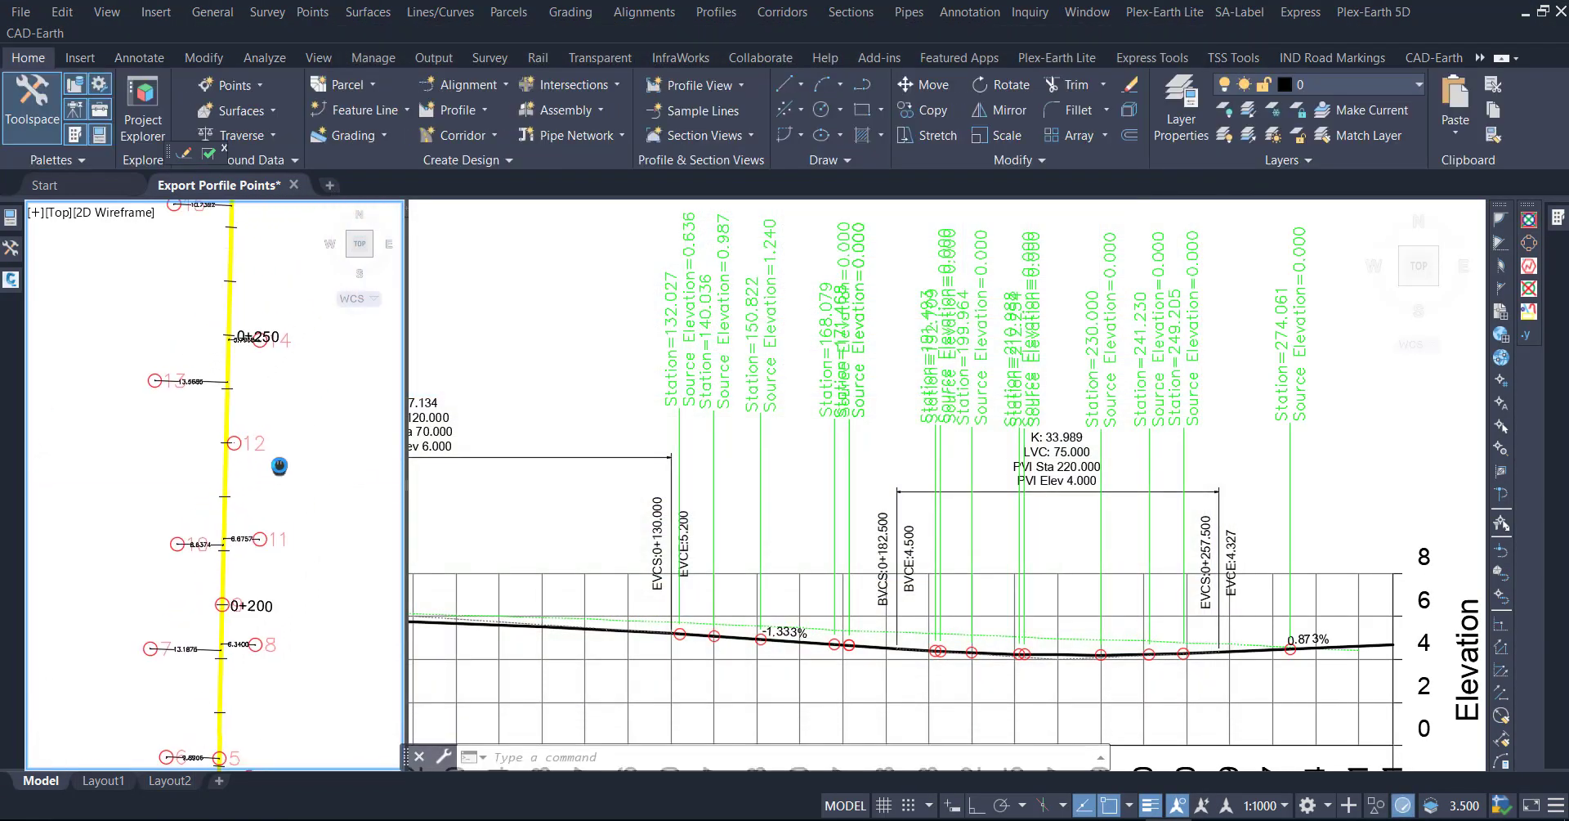
scroll(163, 377, up, 3)
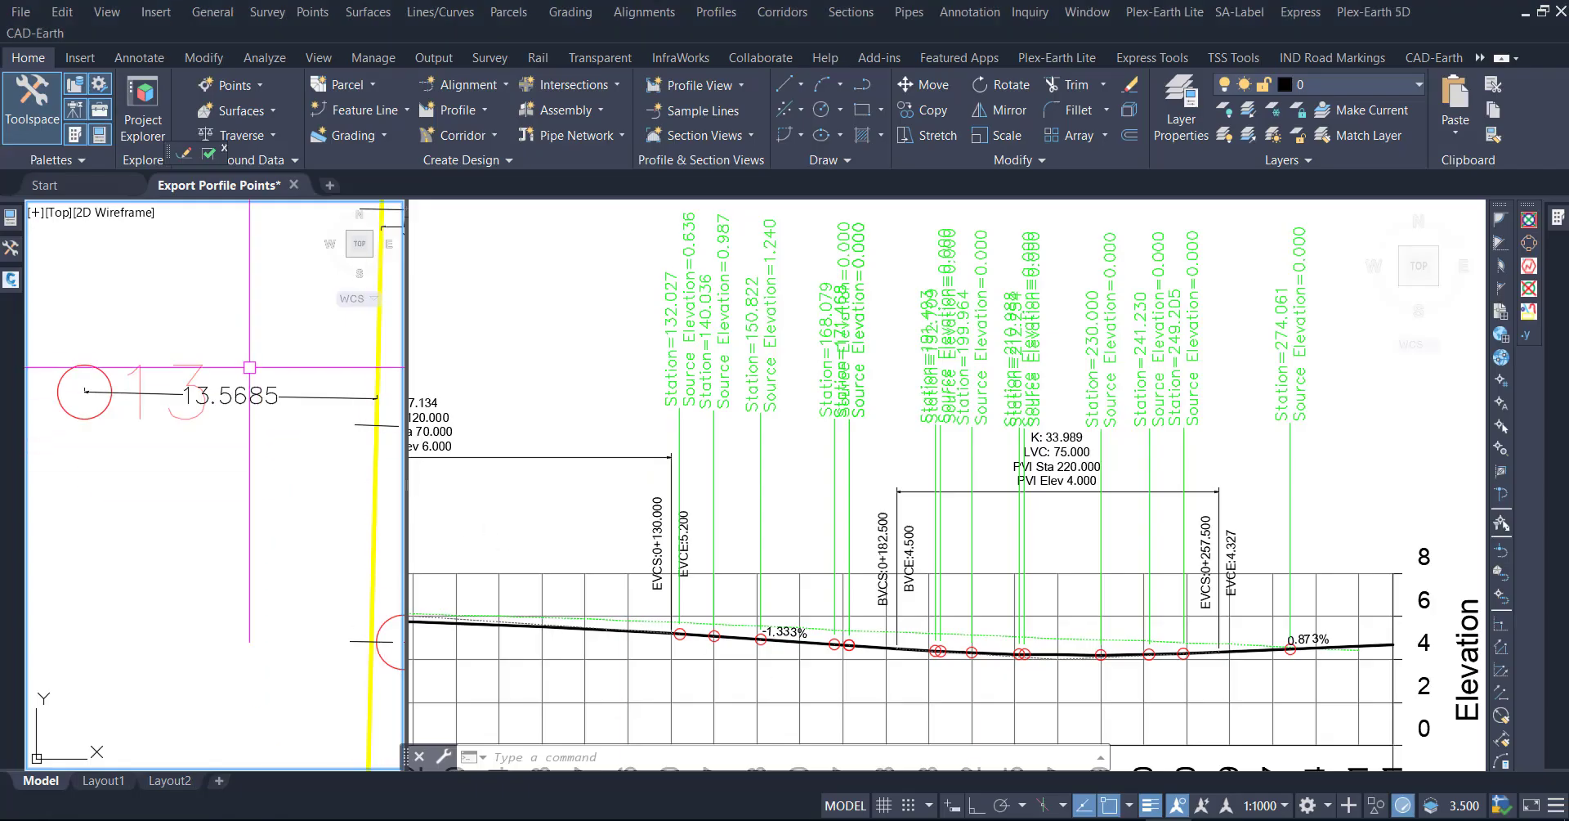
scroll(279, 635, down, 3)
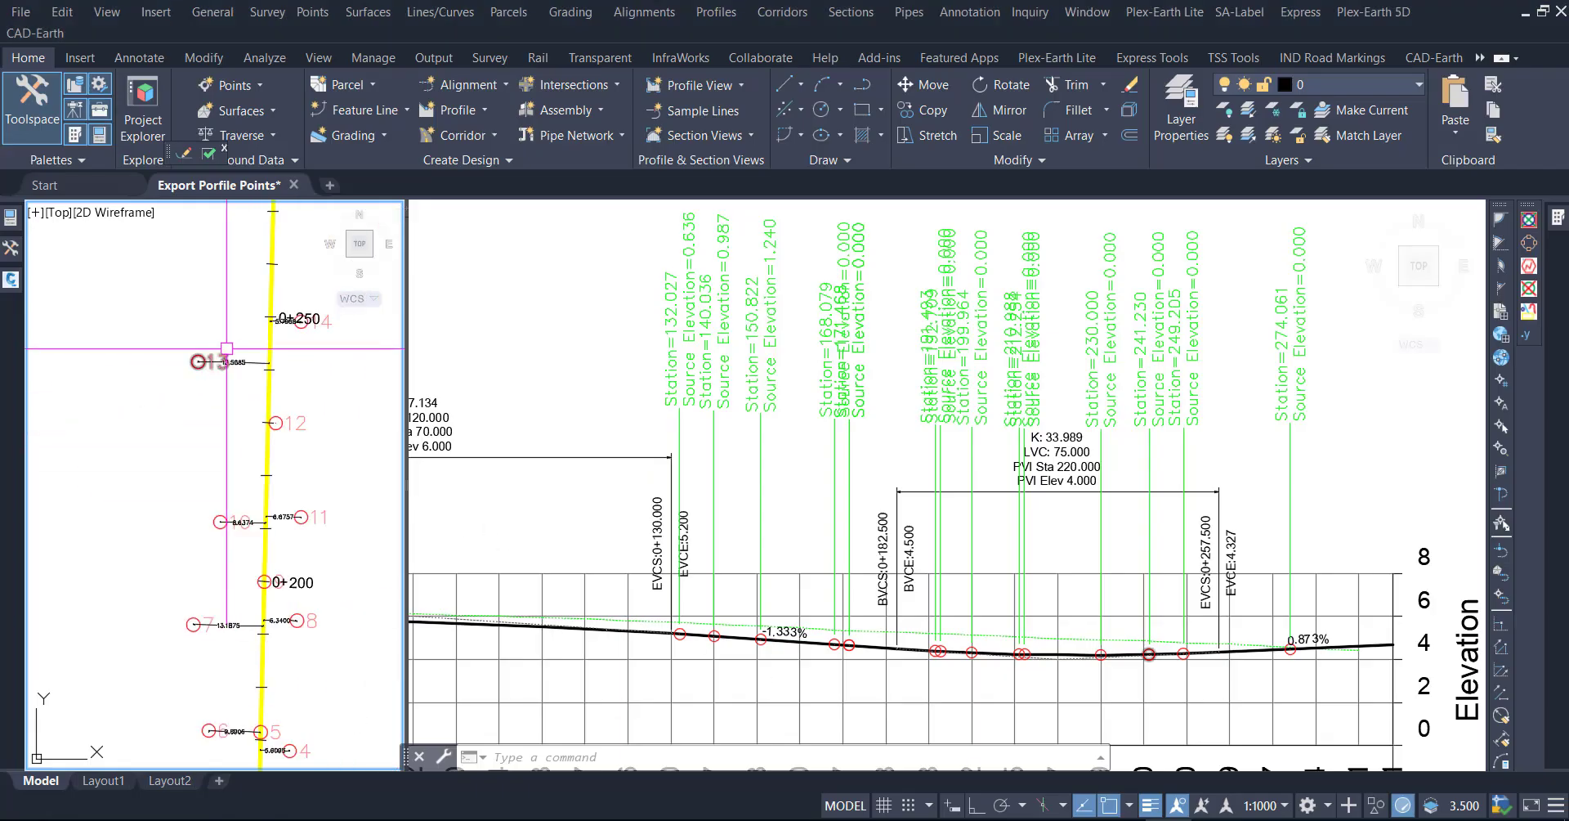
scroll(279, 635, up, 5)
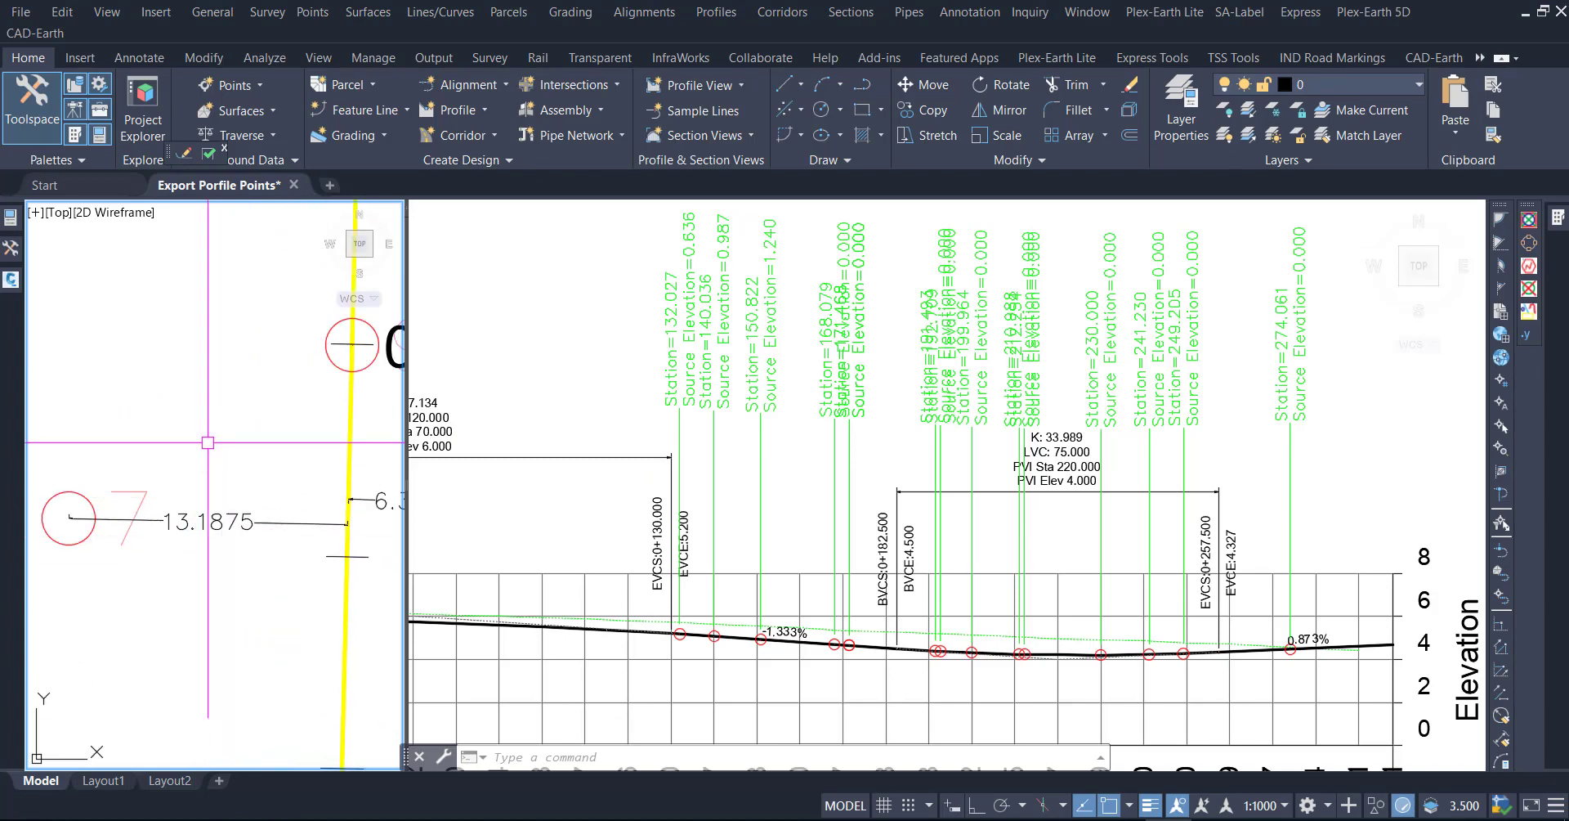
Examine the offset dimension at point 11 beside the alignment near station 0+200.
scroll(195, 442, down, 4)
scroll(193, 441, down, 3)
middle_drag(225, 618, 219, 559)
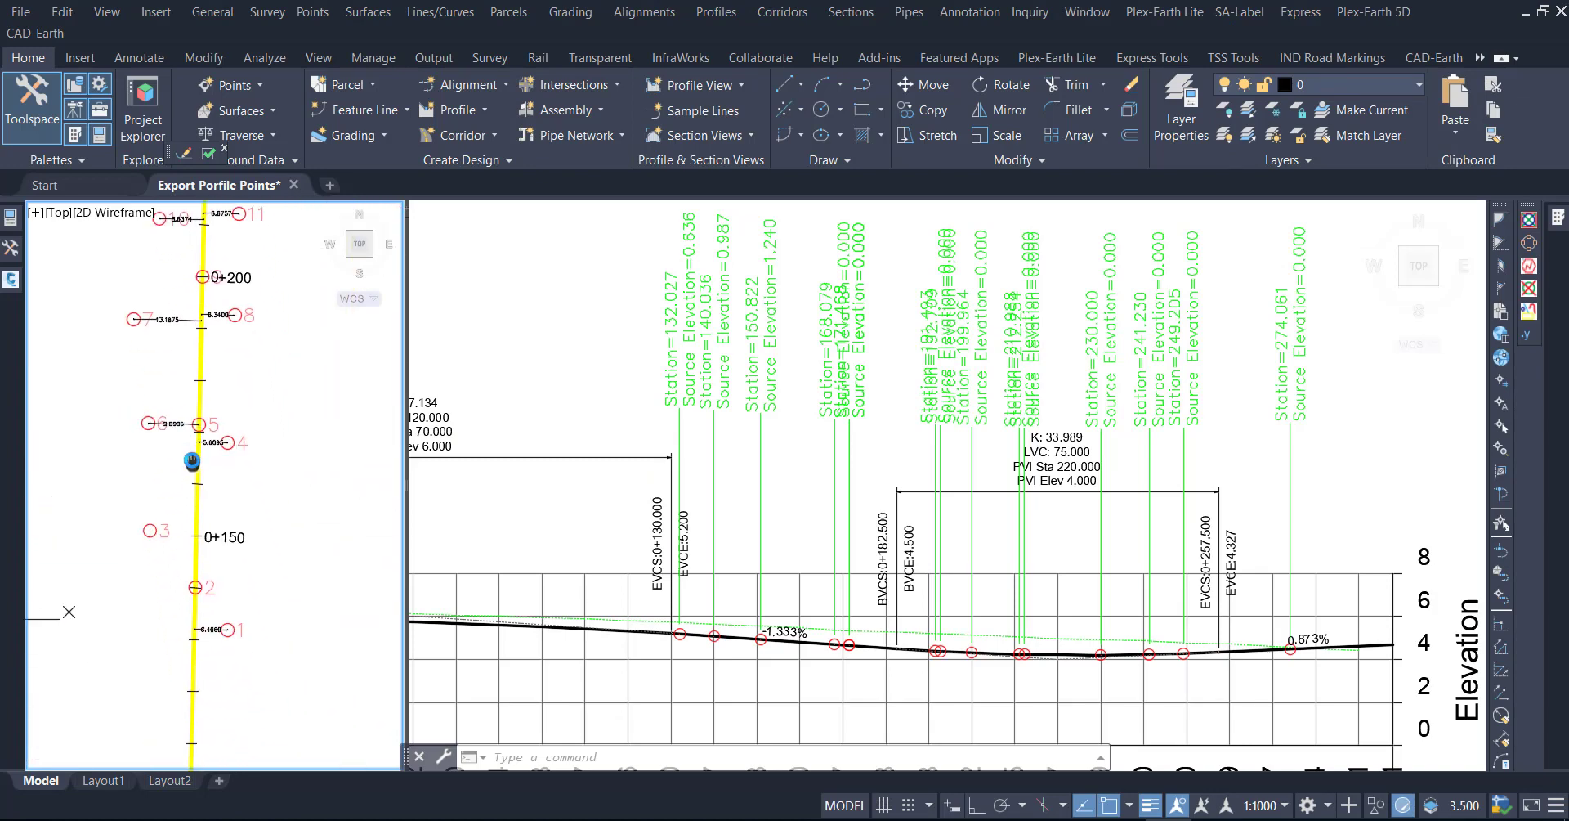
middle_drag(235, 223, 225, 510)
scroll(237, 482, up, 5)
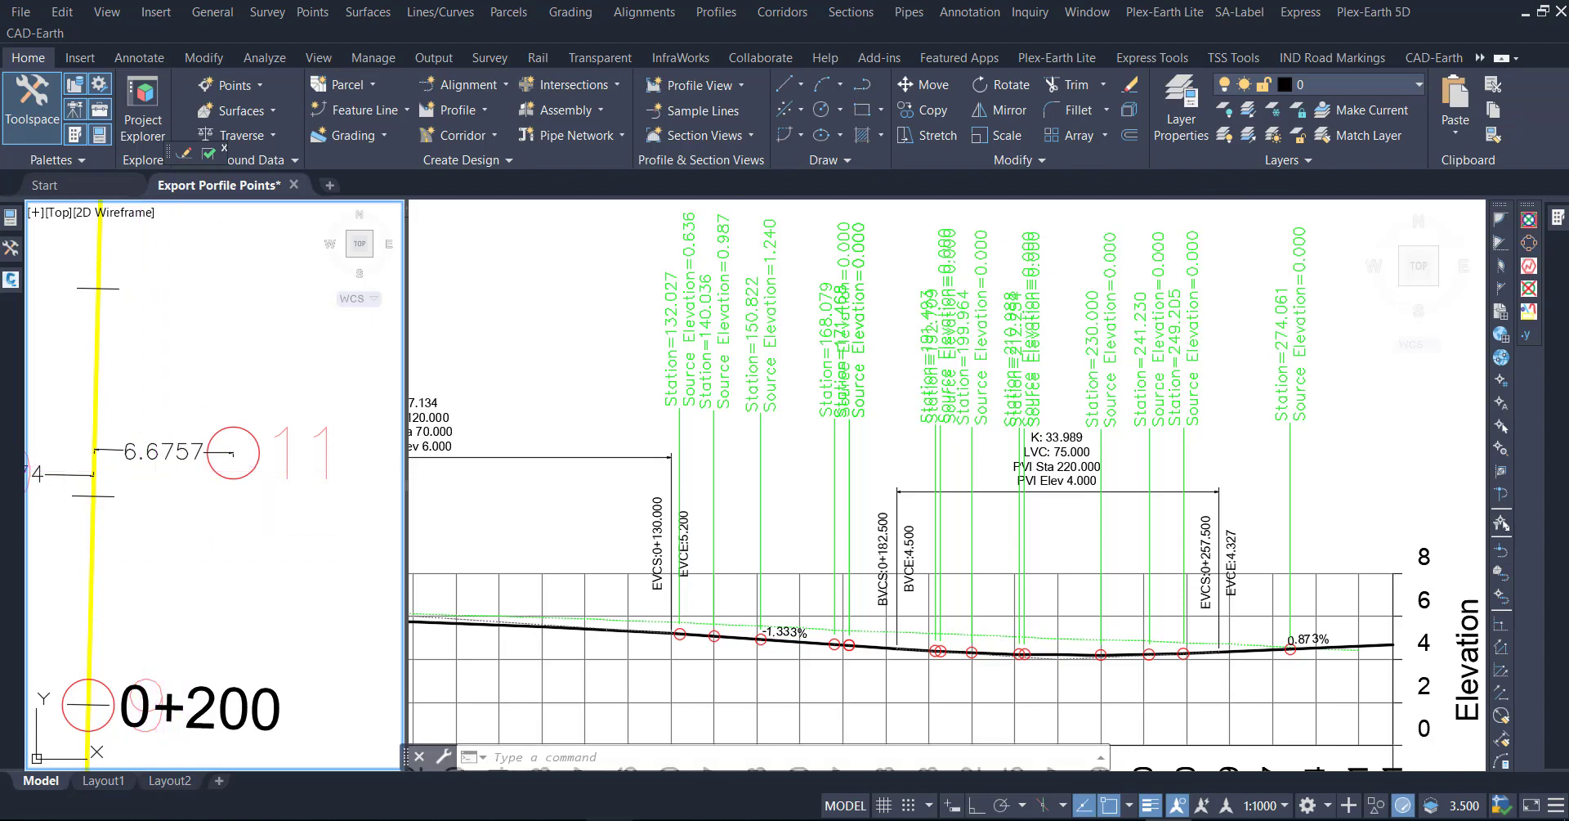
Switch to Excel and check point 11's row in Sheet1 against the offset dimensioned in the drawing.
key(alt+Tab)
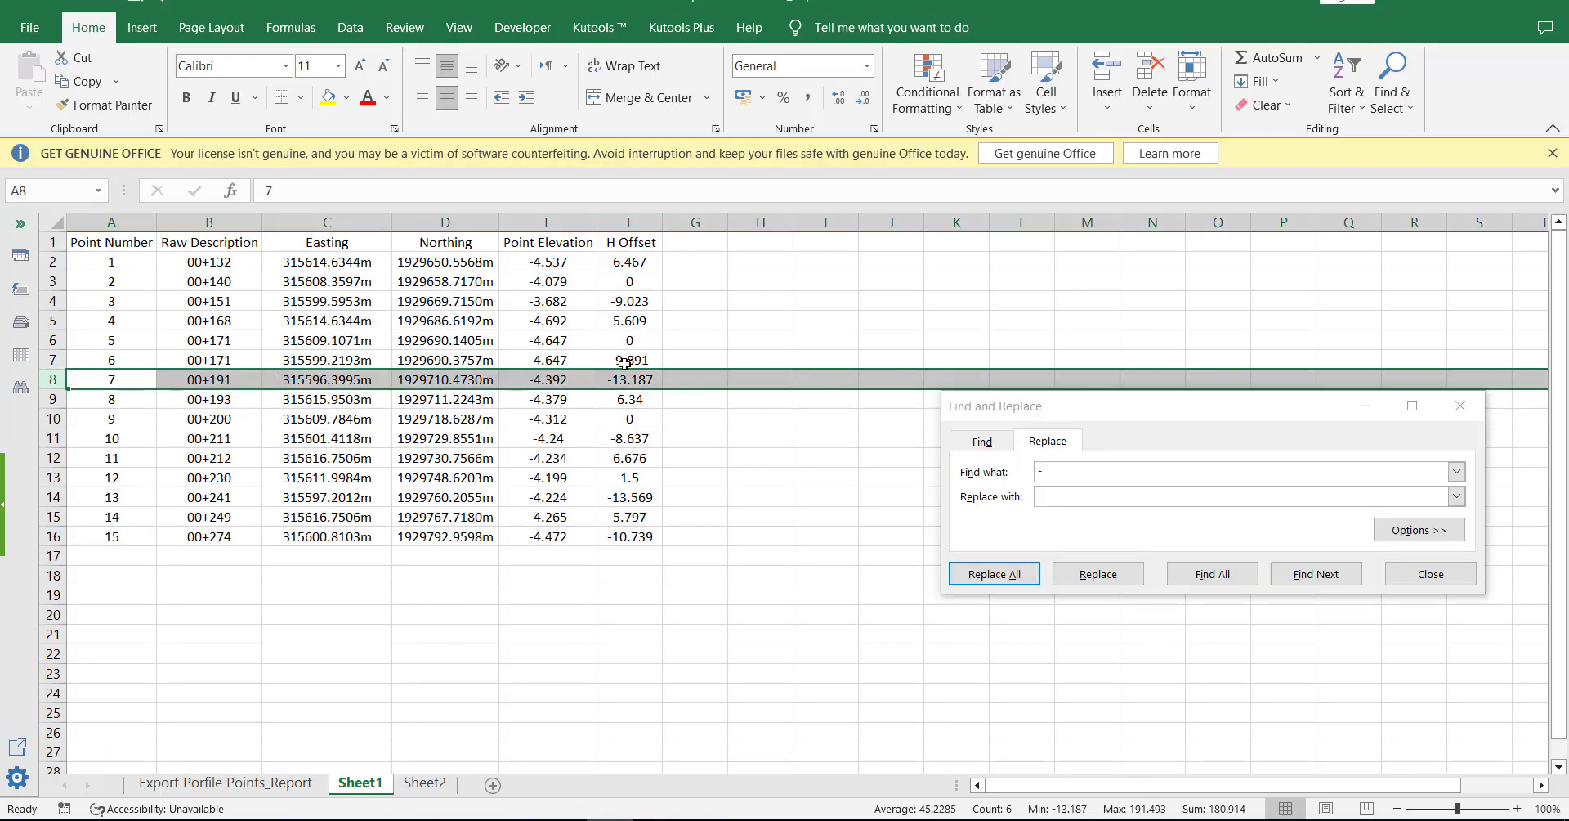
click(572, 360)
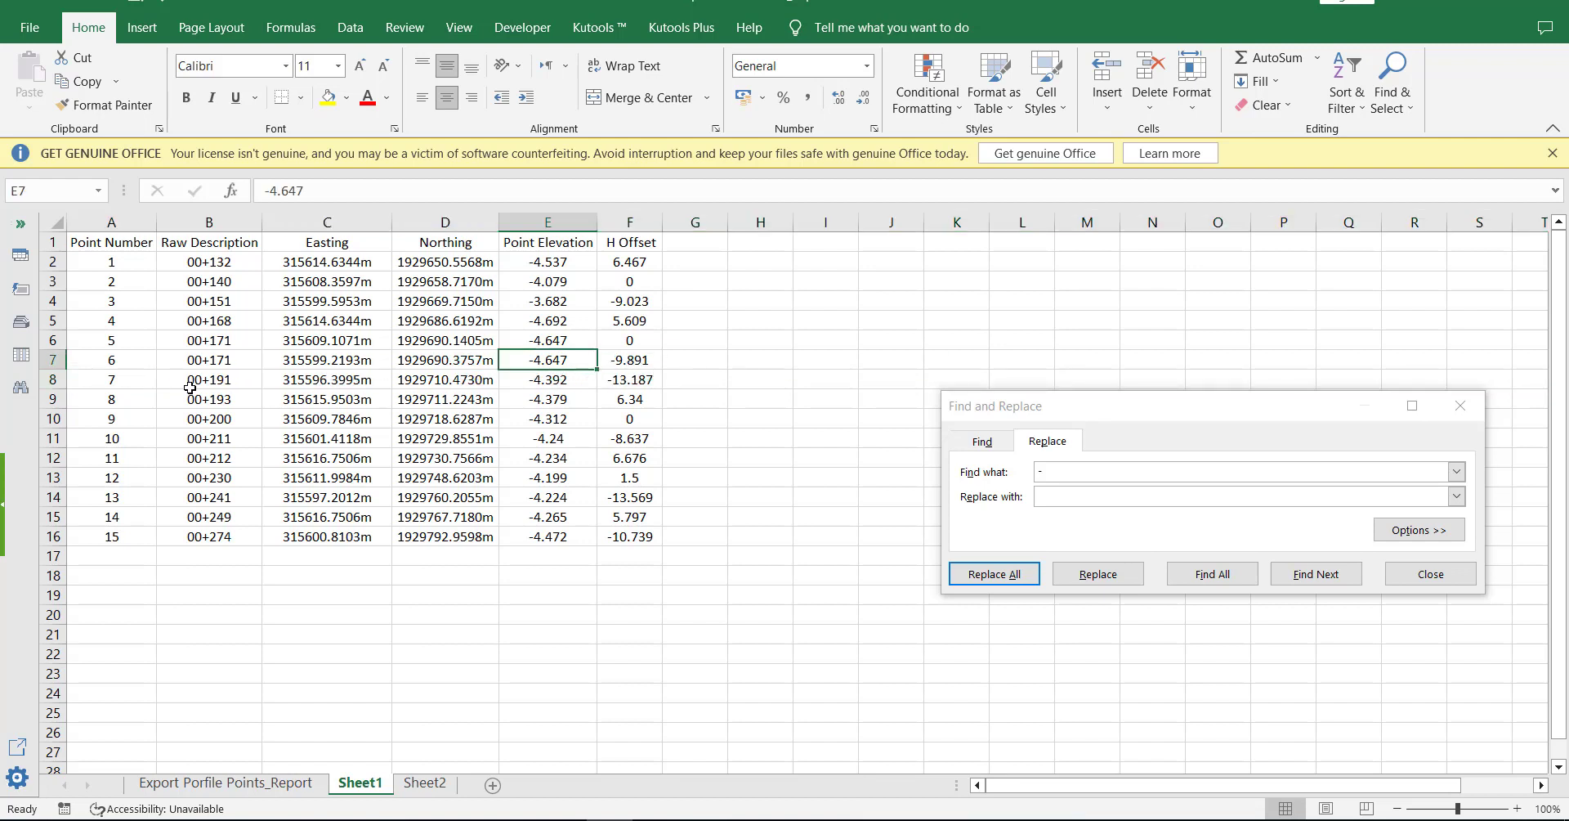
click(1168, 819)
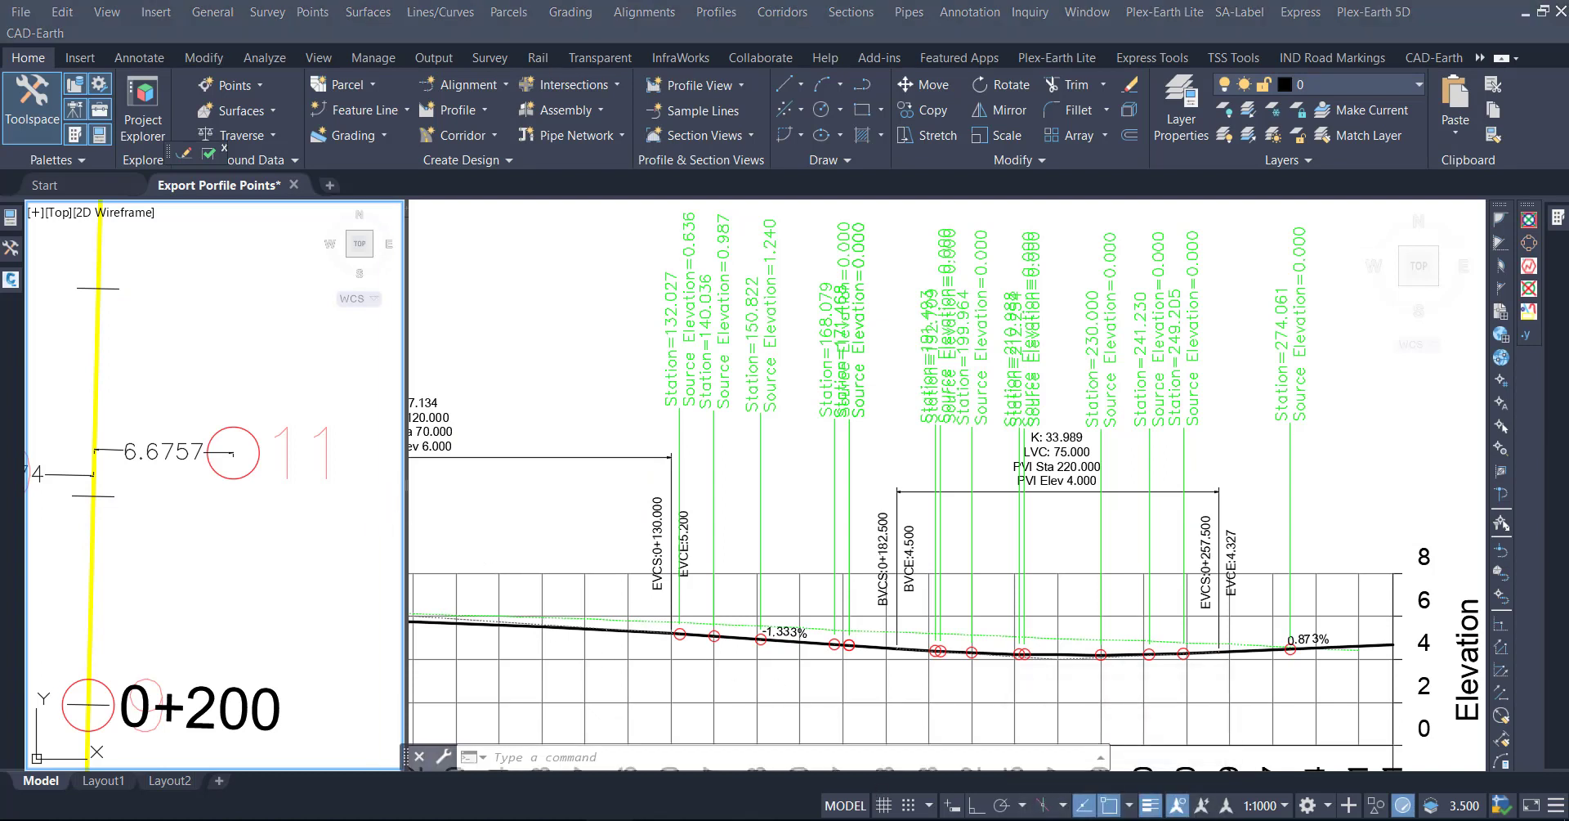
click(611, 819)
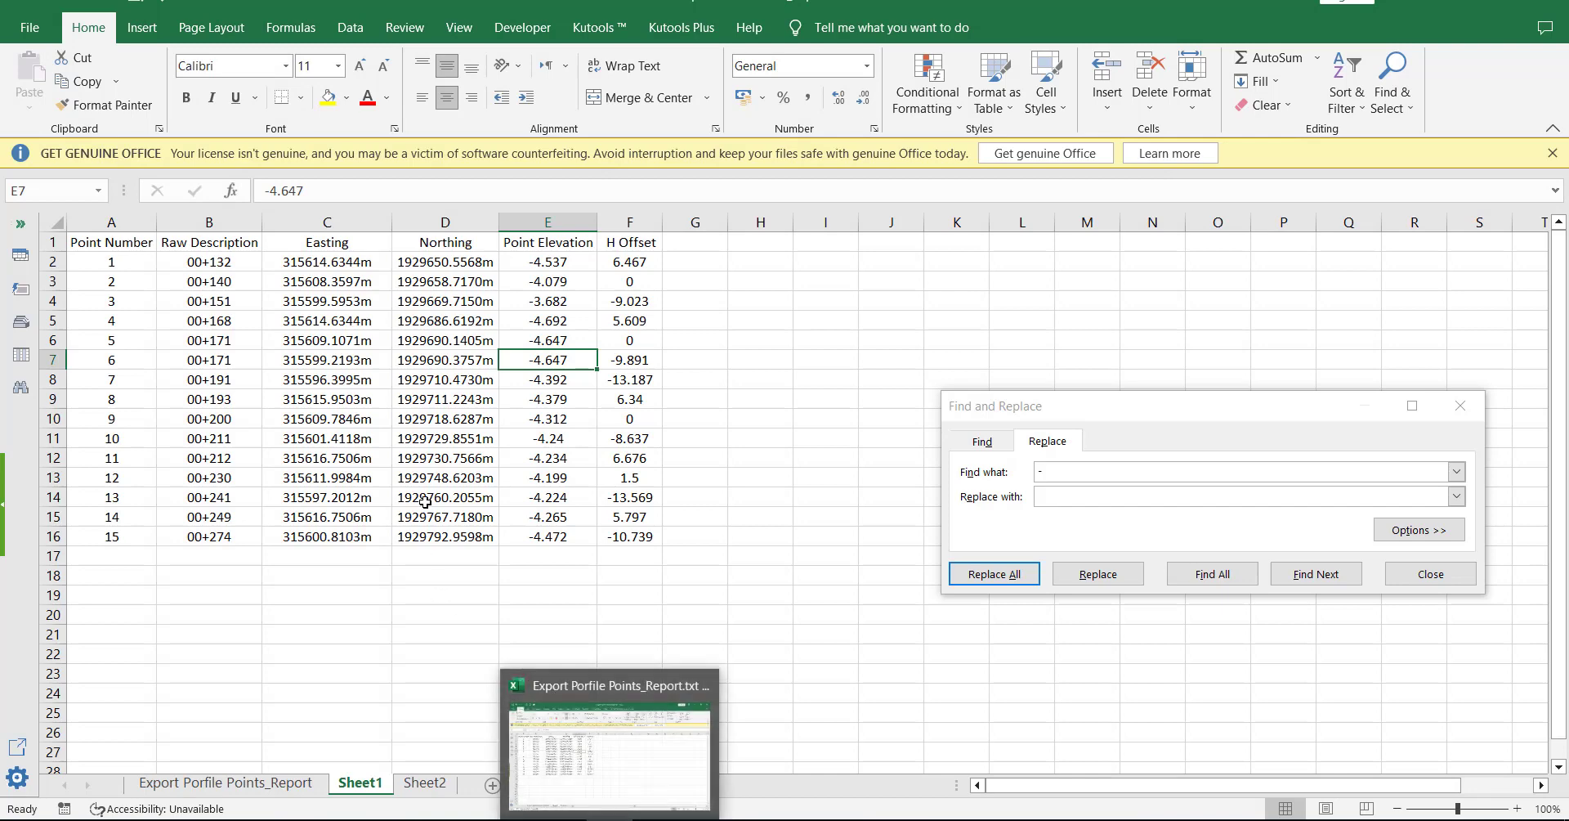
click(54, 458)
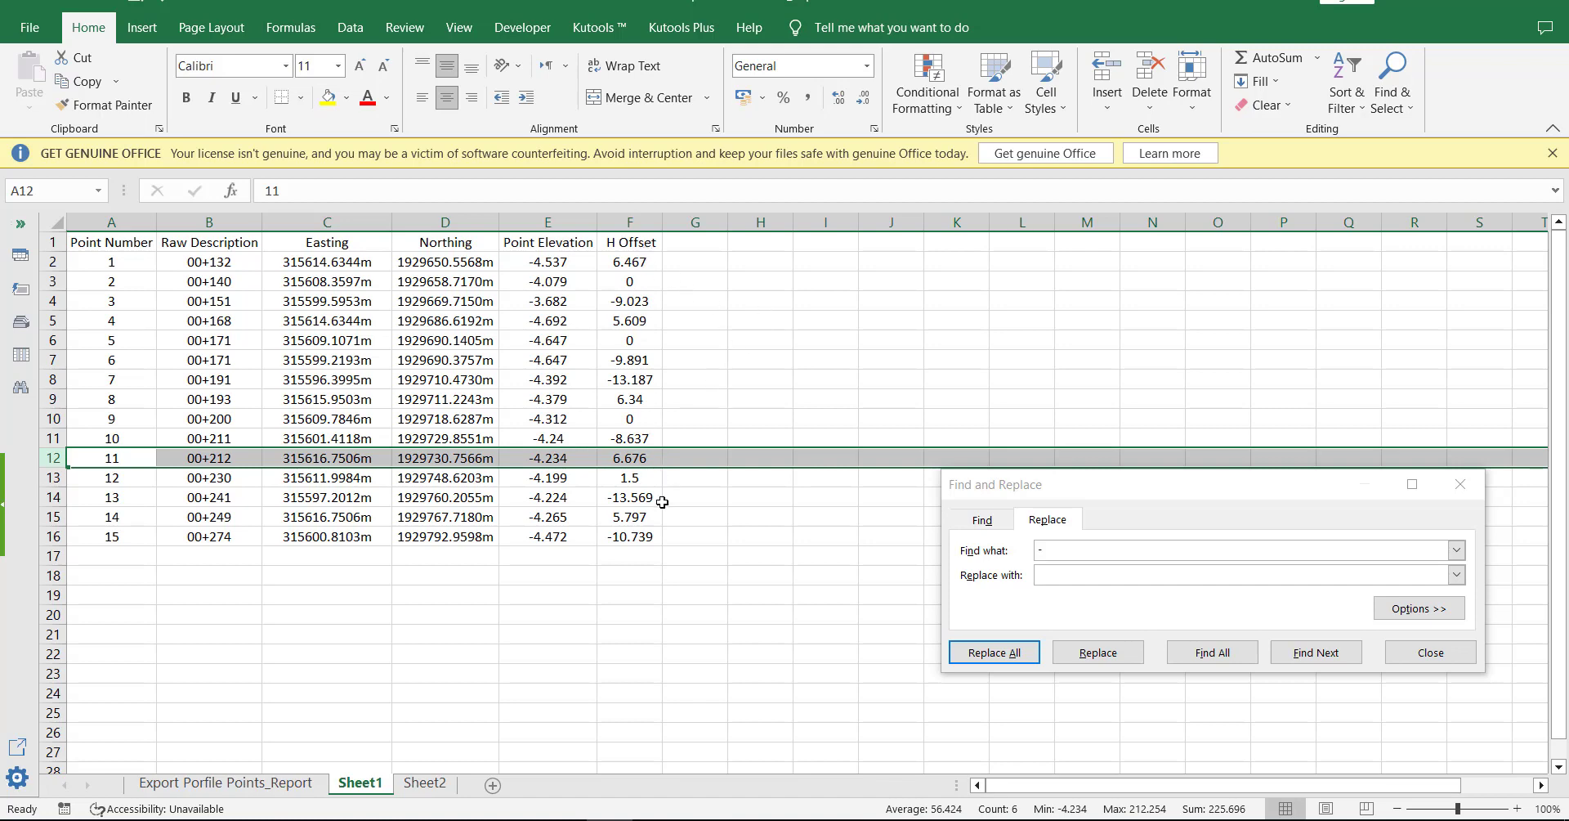
click(851, 337)
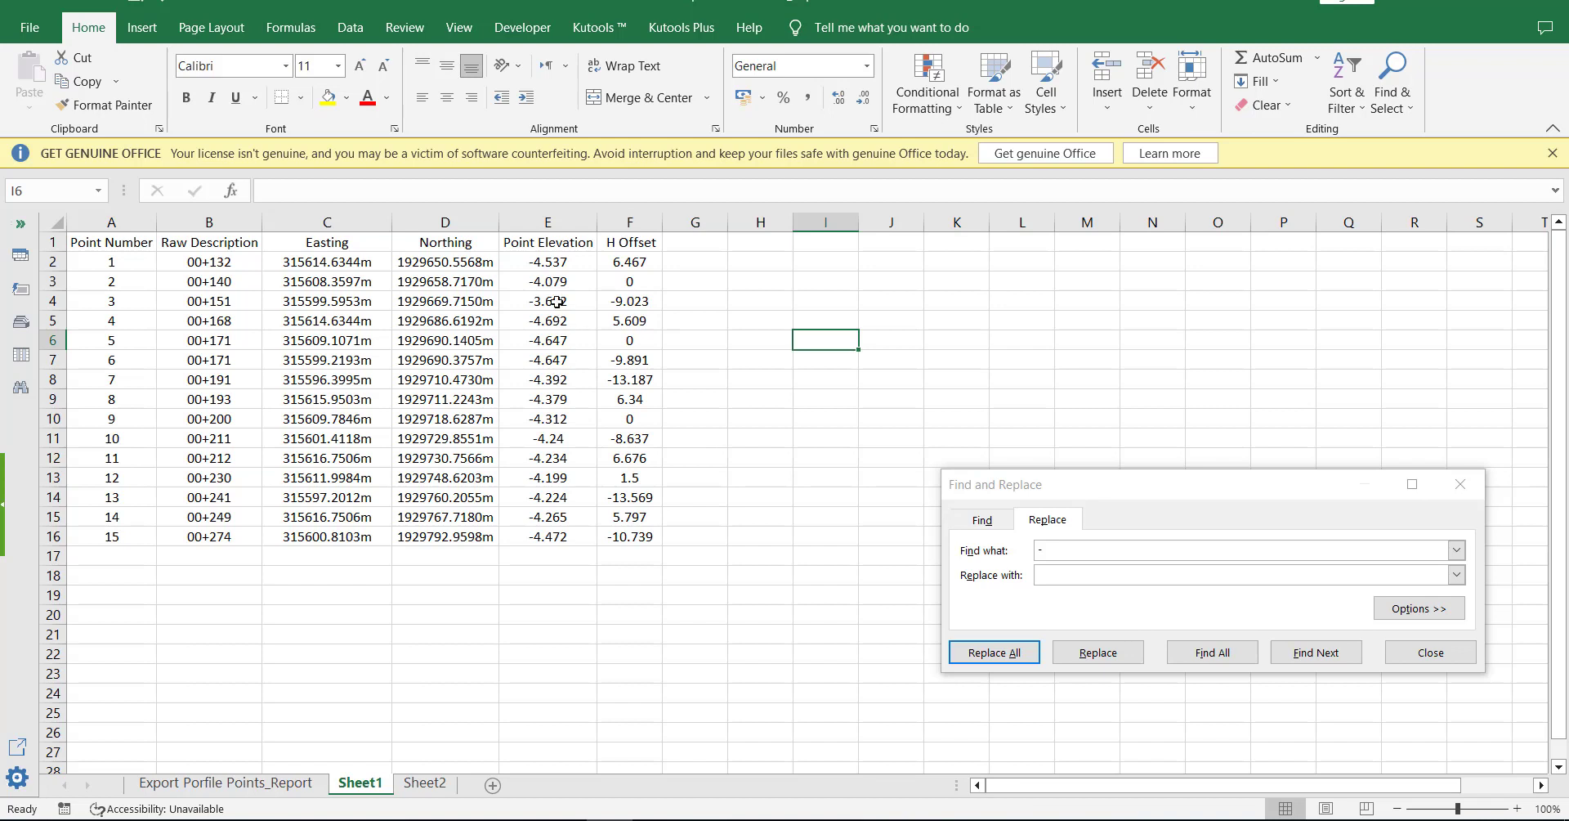
drag(1092, 488, 1088, 344)
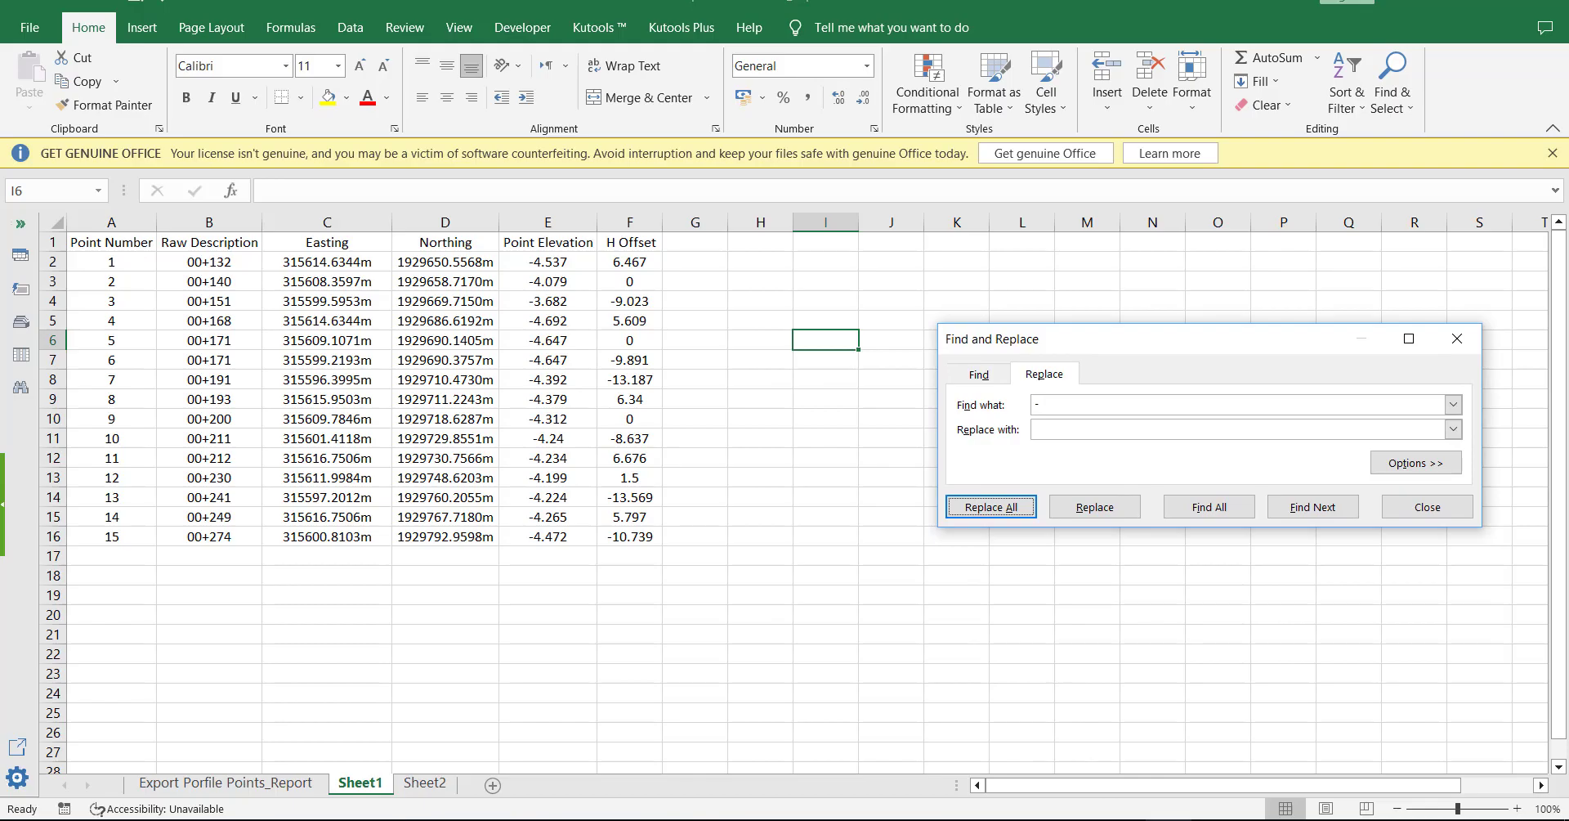
In Civil 3D, run a profile view elevation and grade inquiry on the Alignment - B profile, picking the projected point node just before BVCS 0+182.500.
key(alt+Tab)
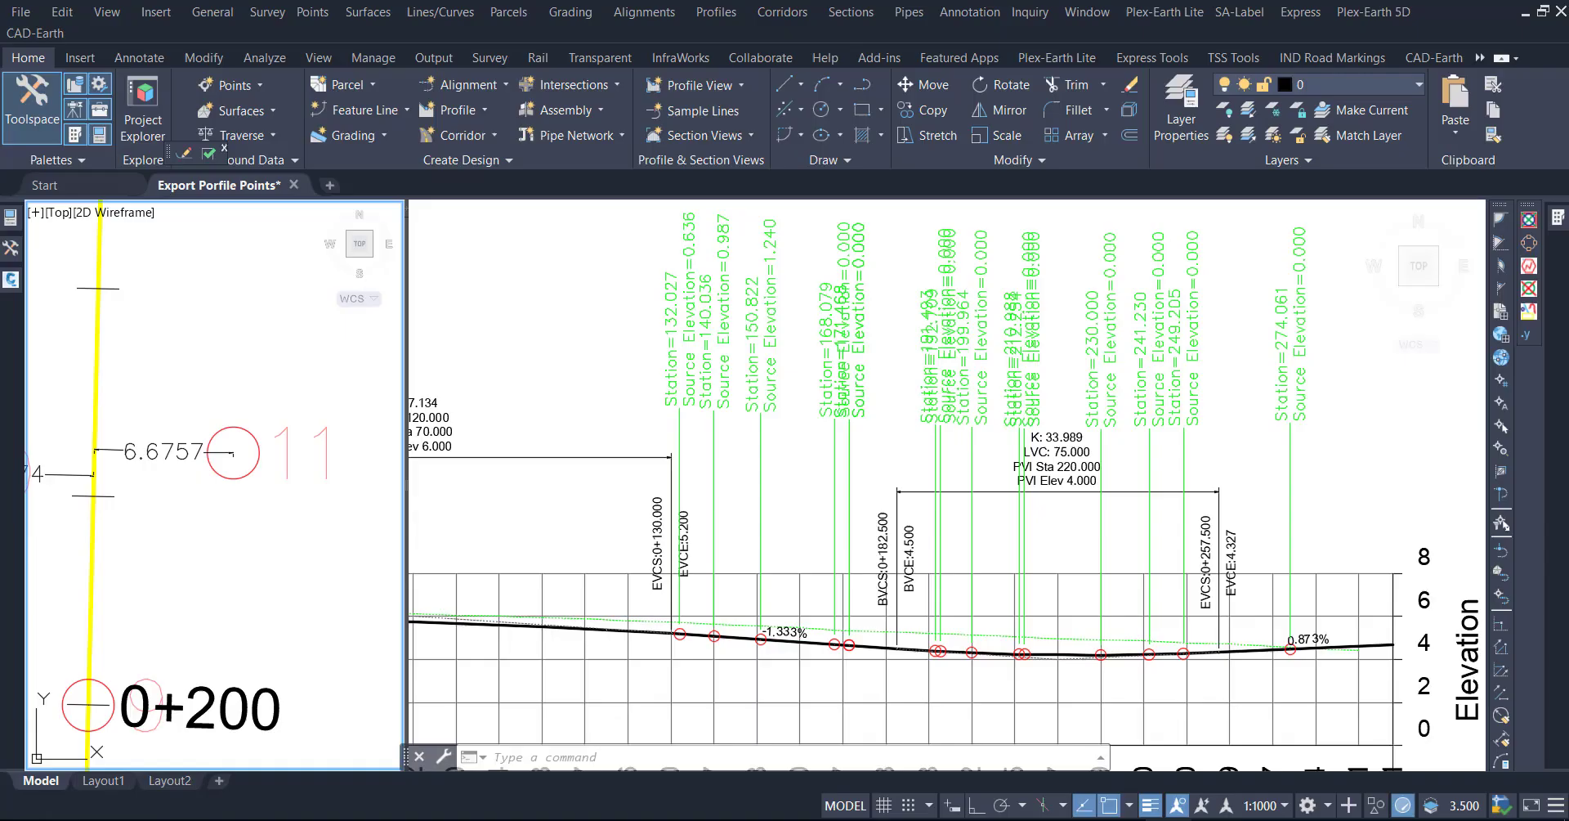
click(803, 515)
scroll(804, 470, down, 2)
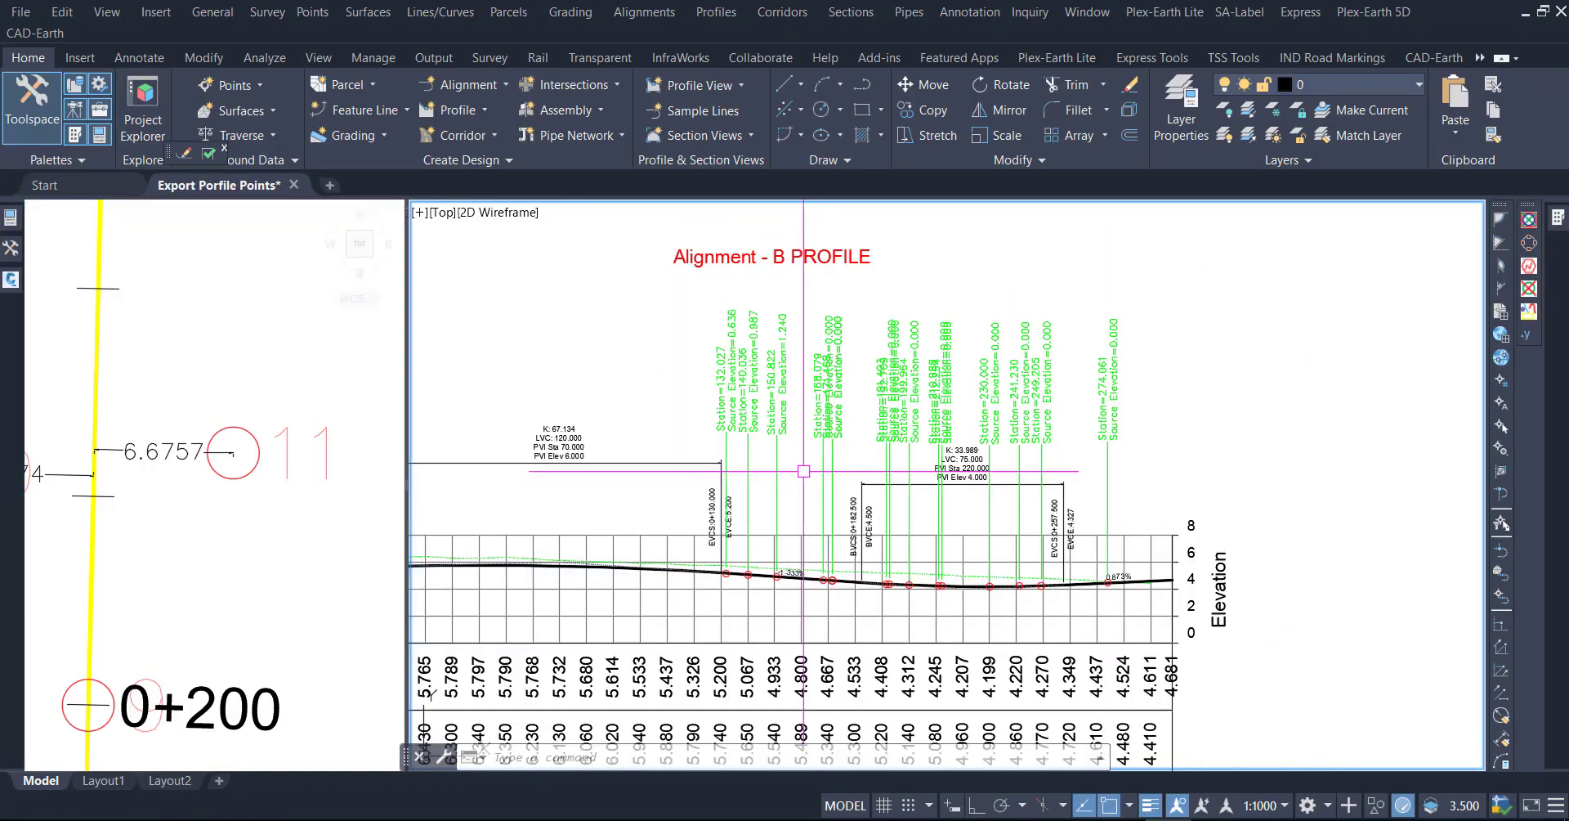
scroll(832, 588, up, 3)
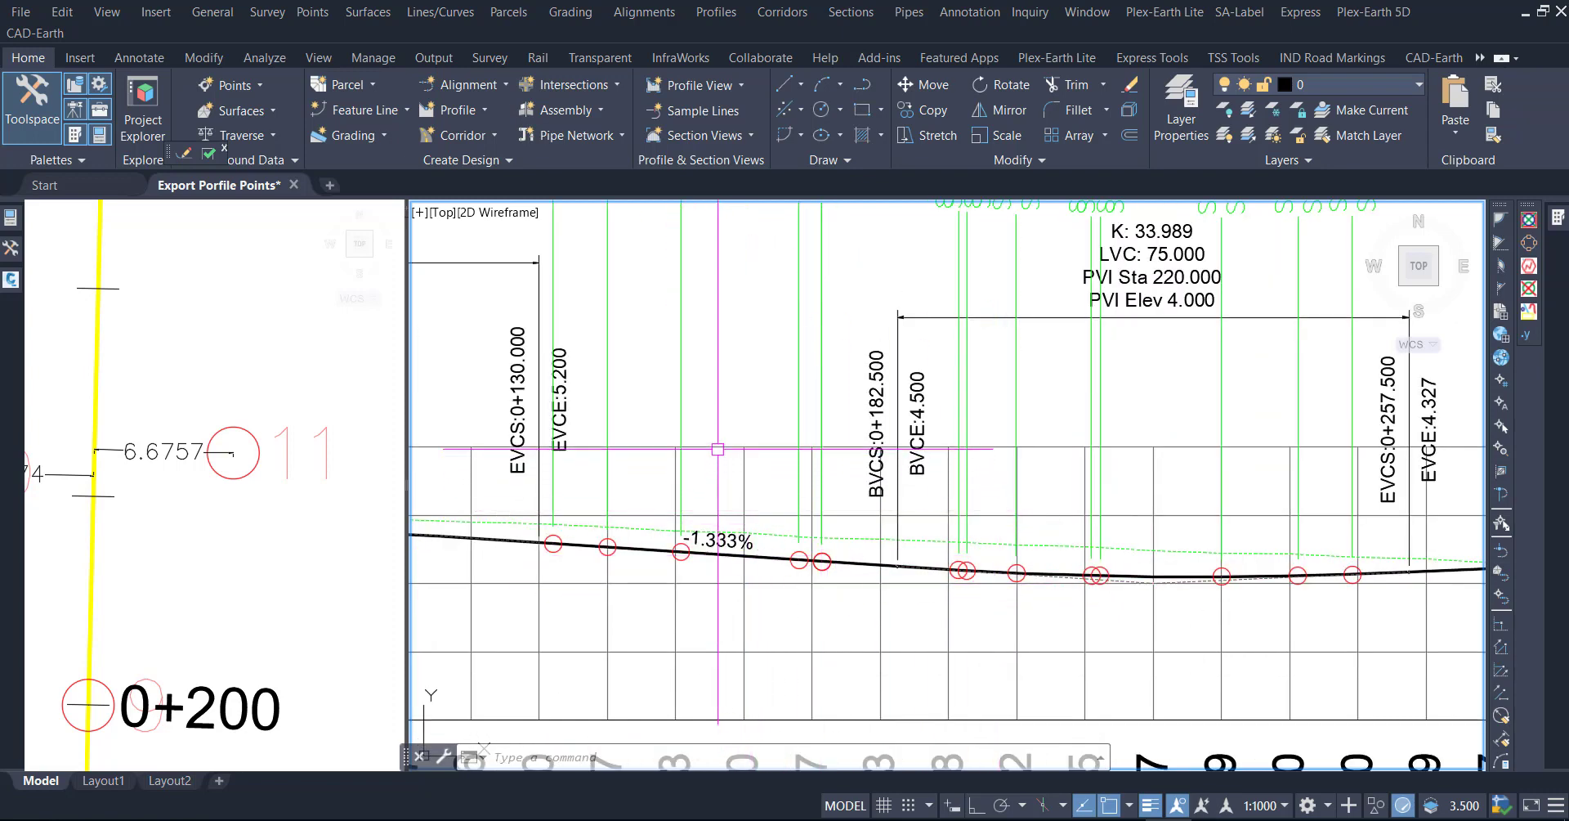
click(718, 544)
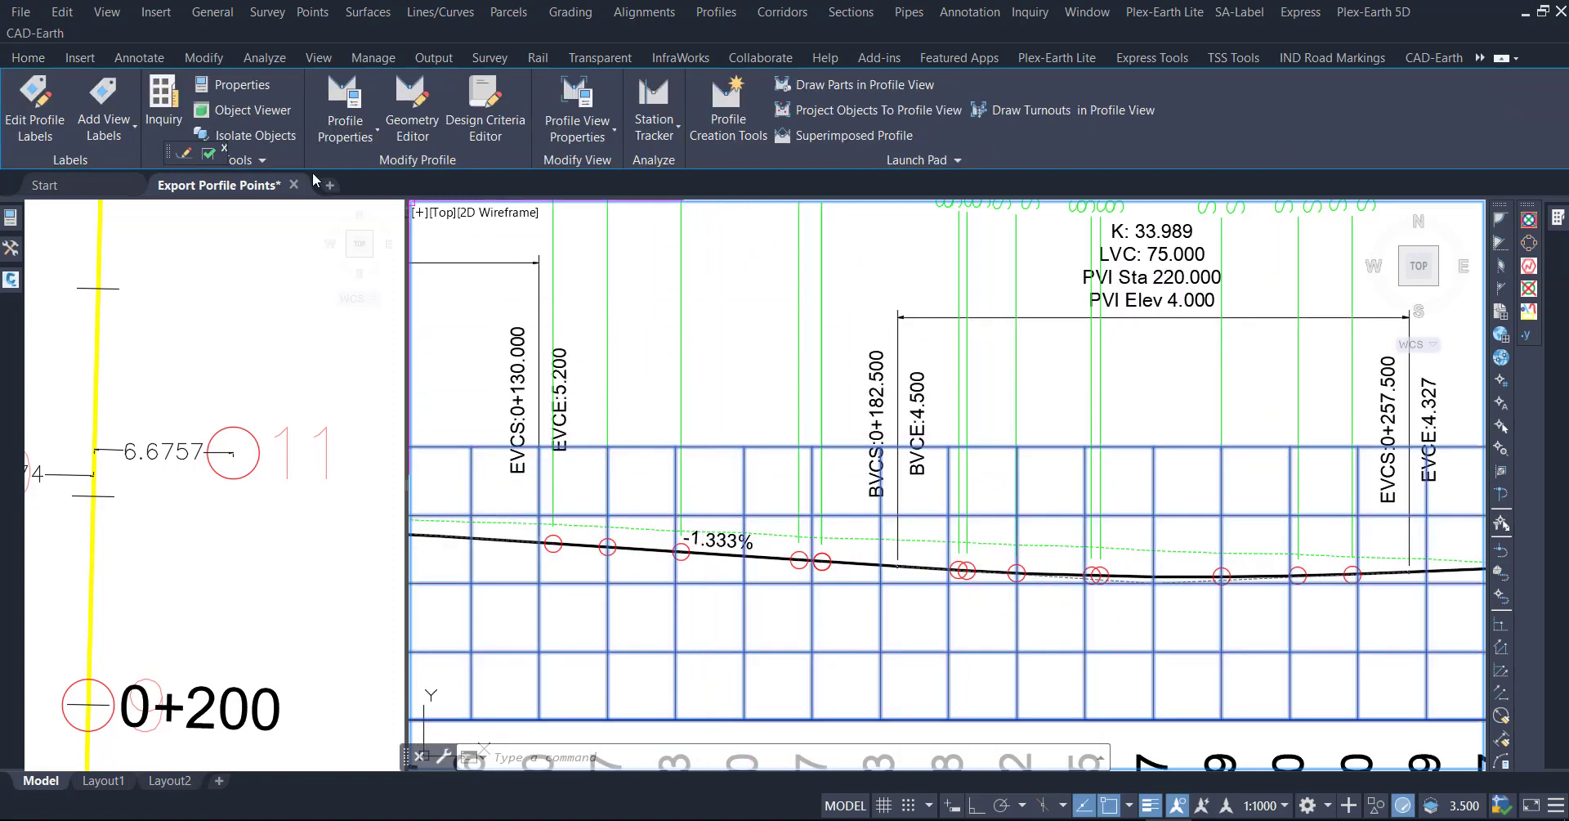
click(164, 105)
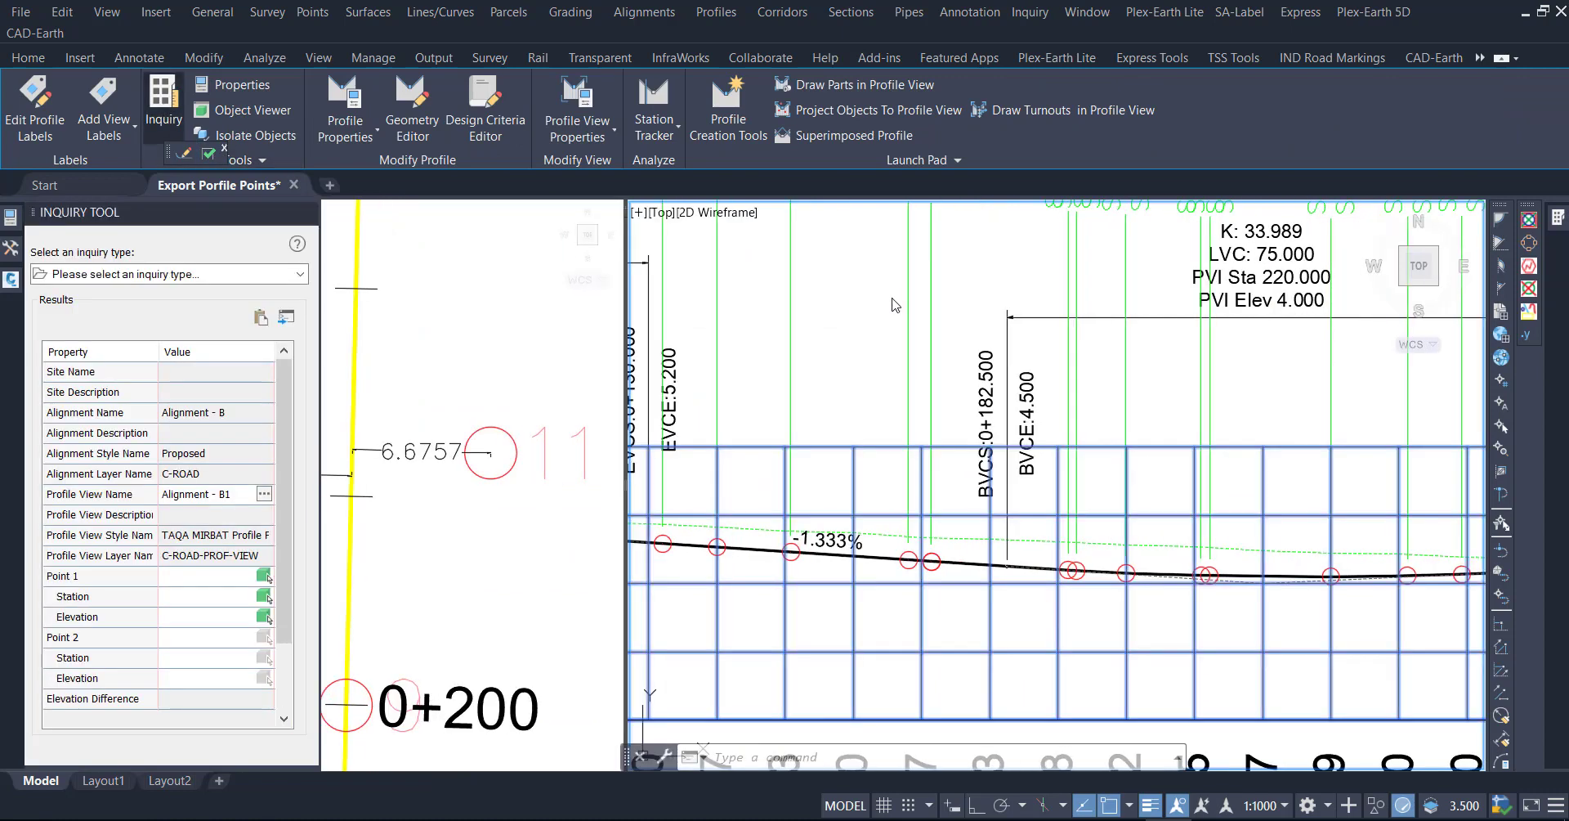
click(257, 575)
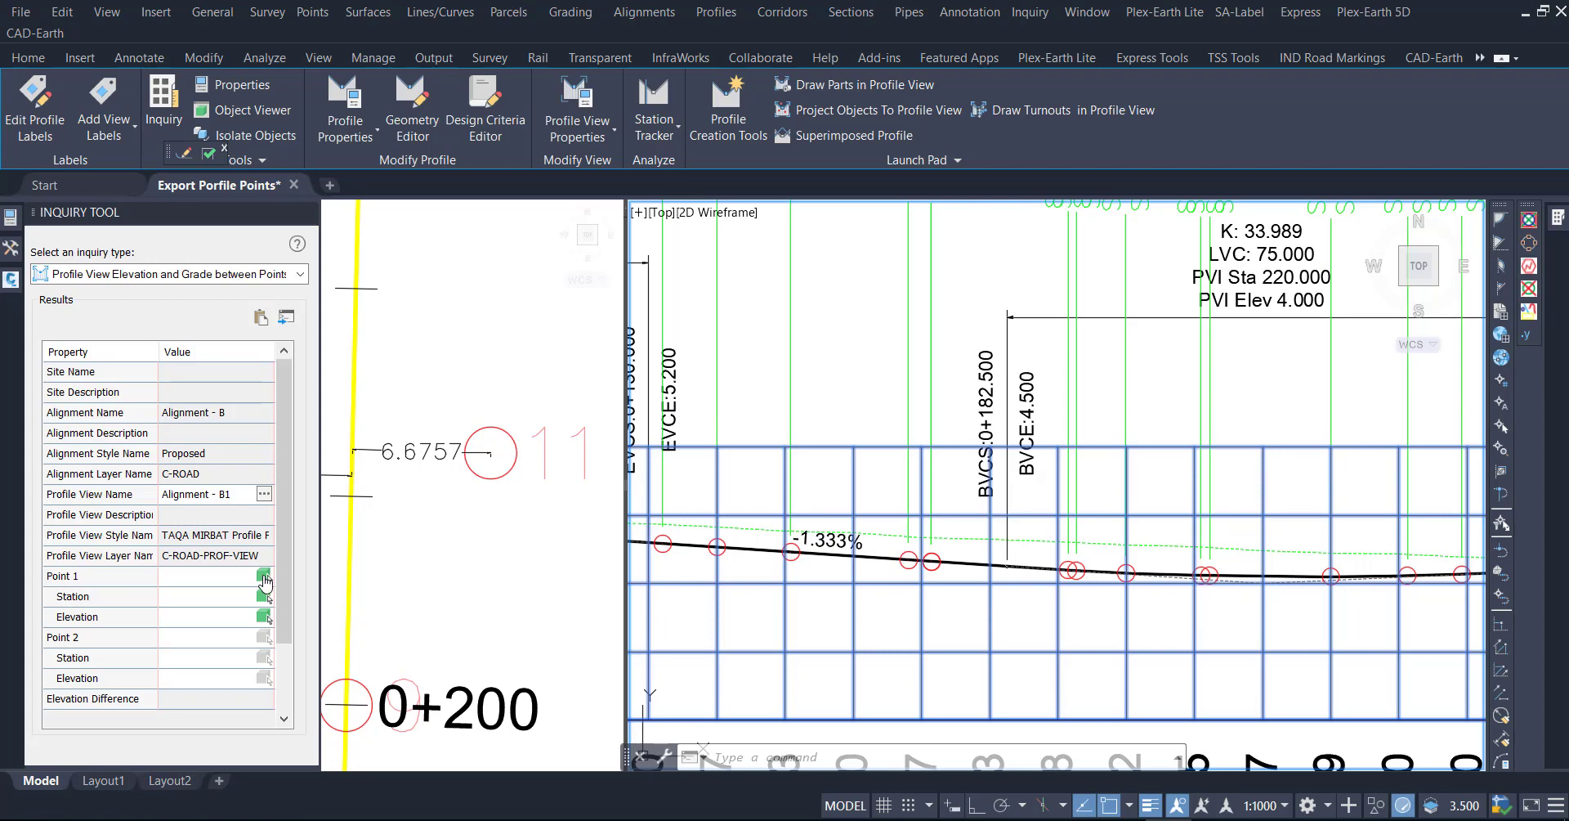
scroll(960, 586, up, 4)
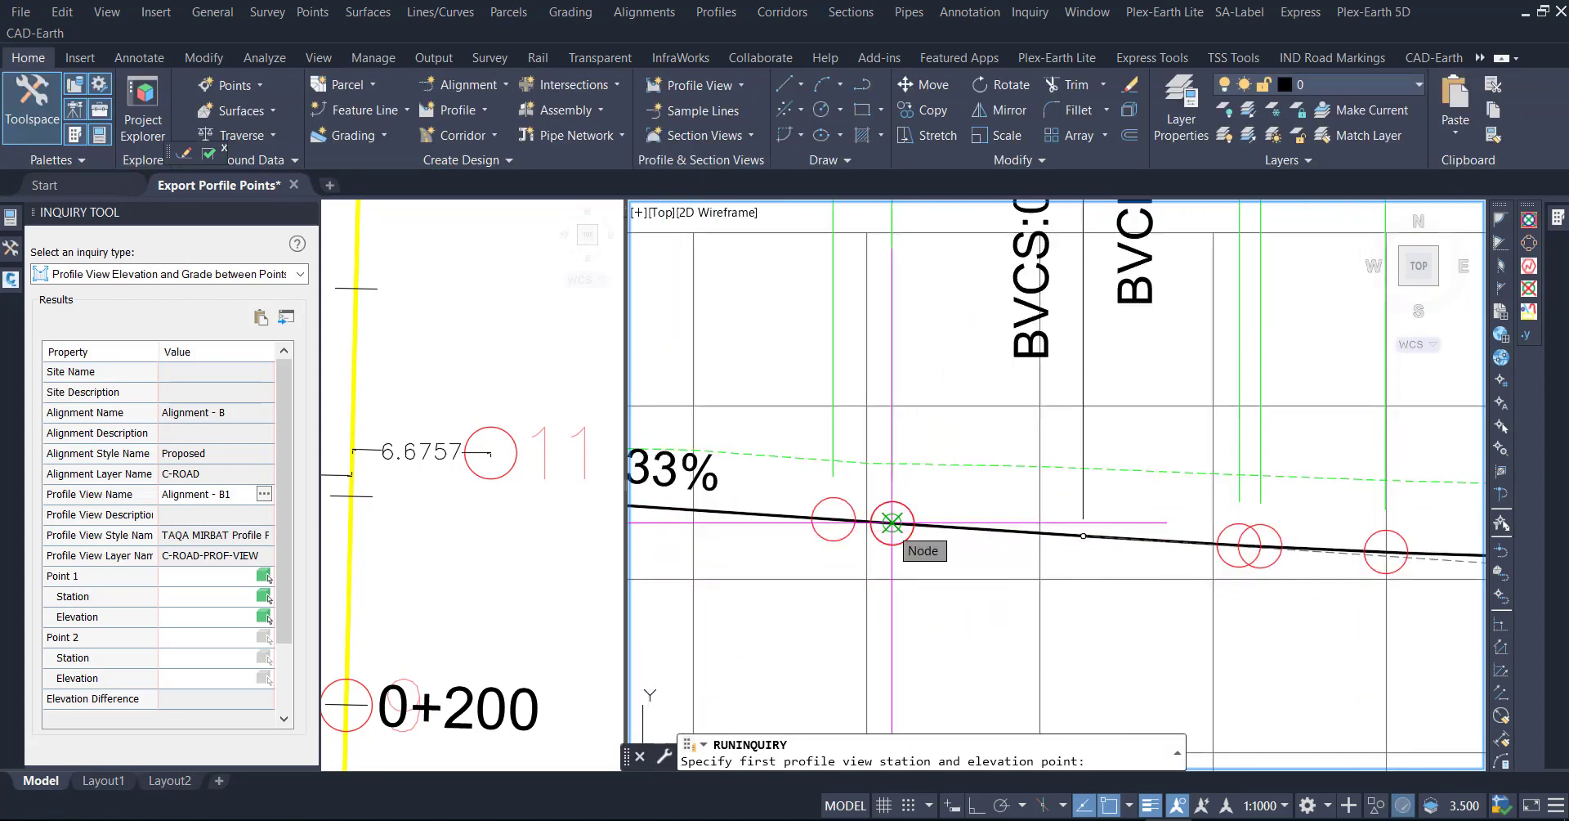
click(892, 521)
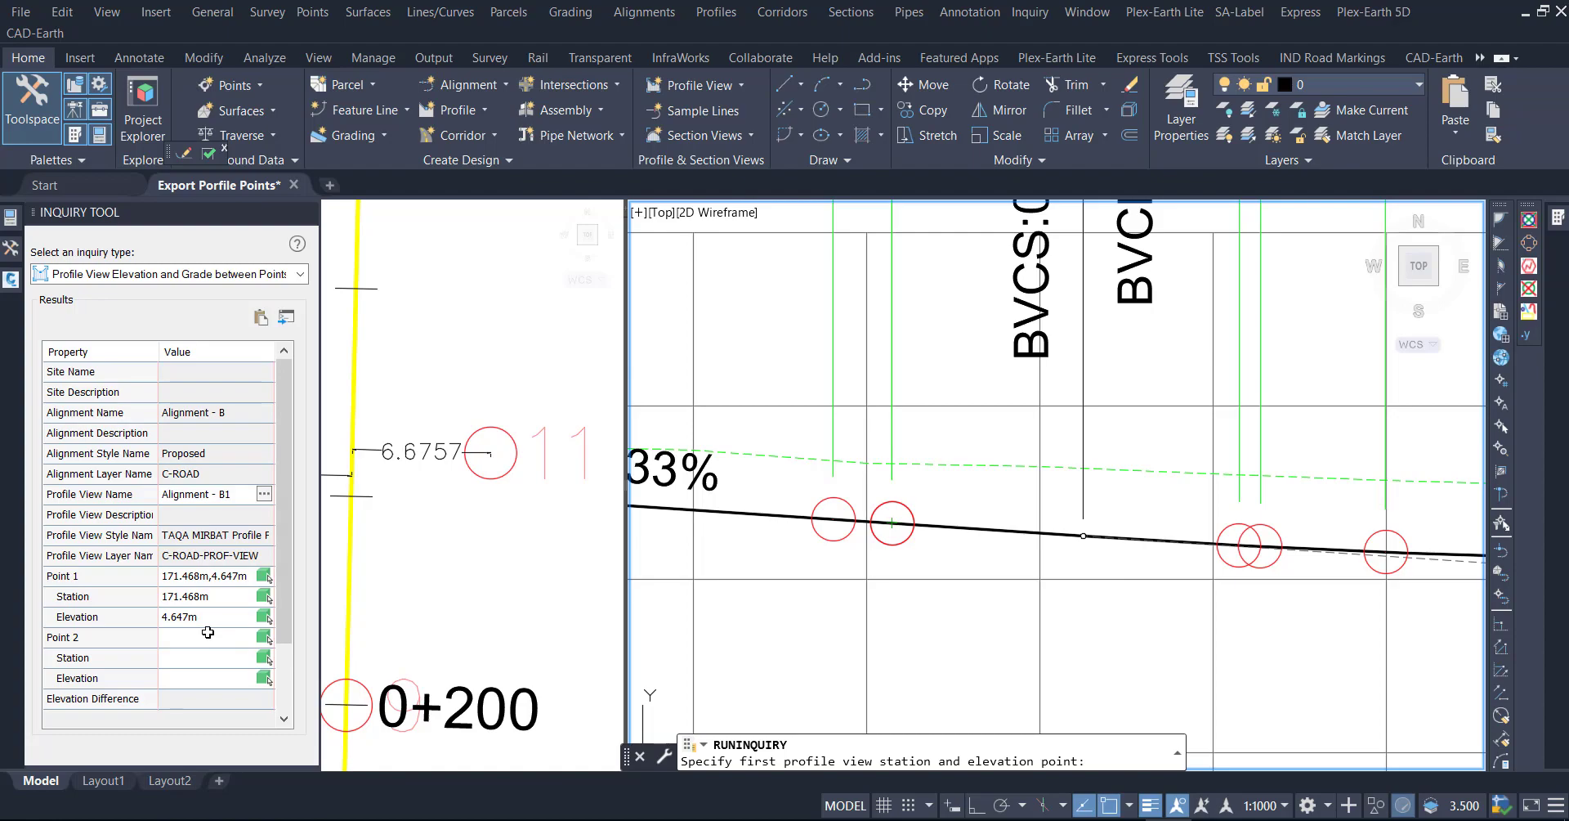
Switch to Excel, check point 6's row and show two more decimal places for the Raw Description stations in B6:B7.
key(alt+Tab)
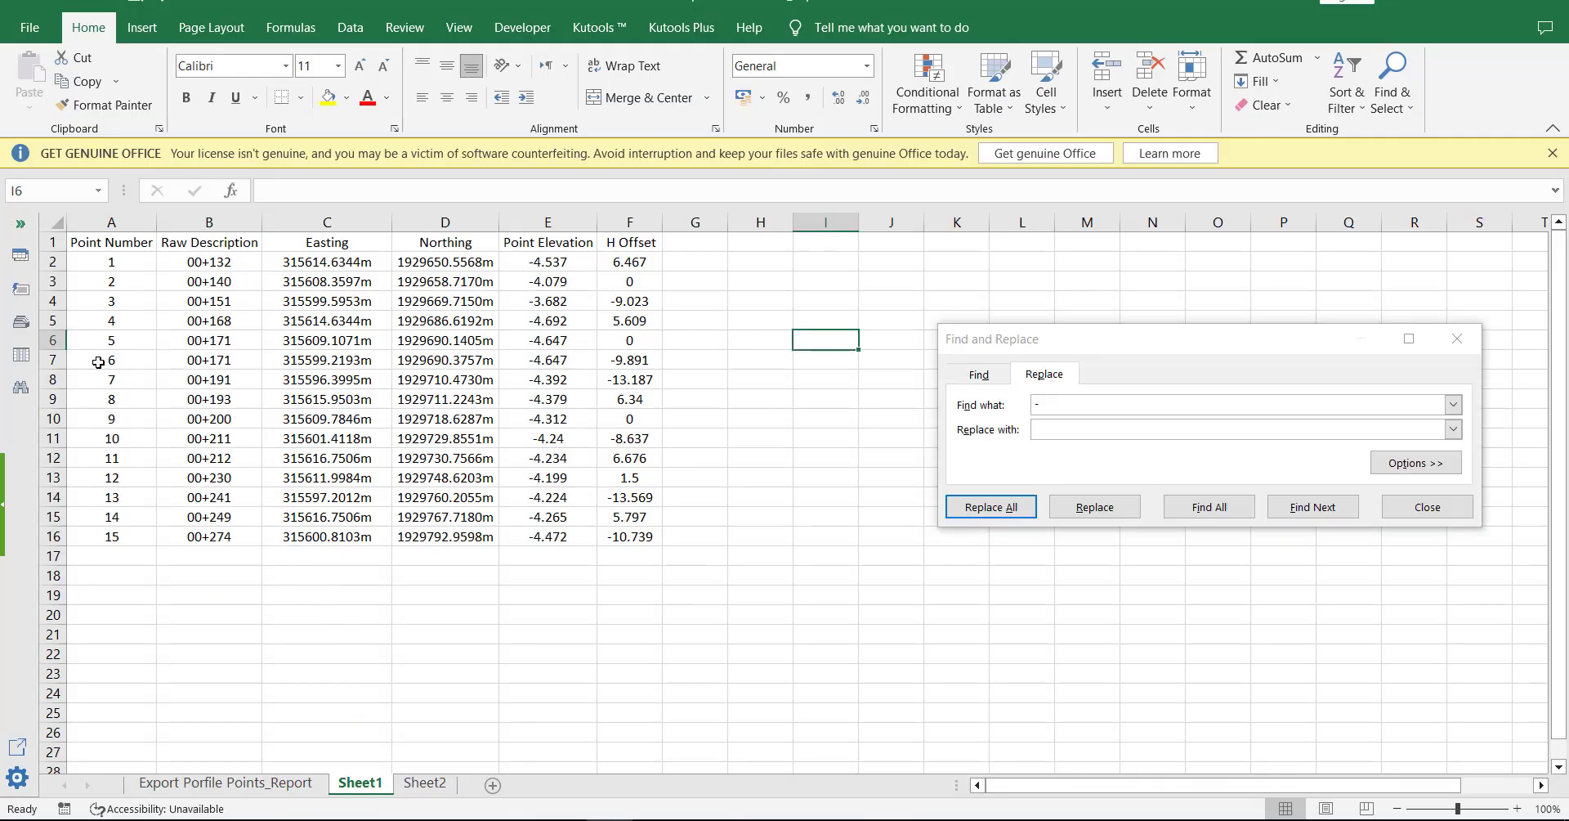
click(52, 359)
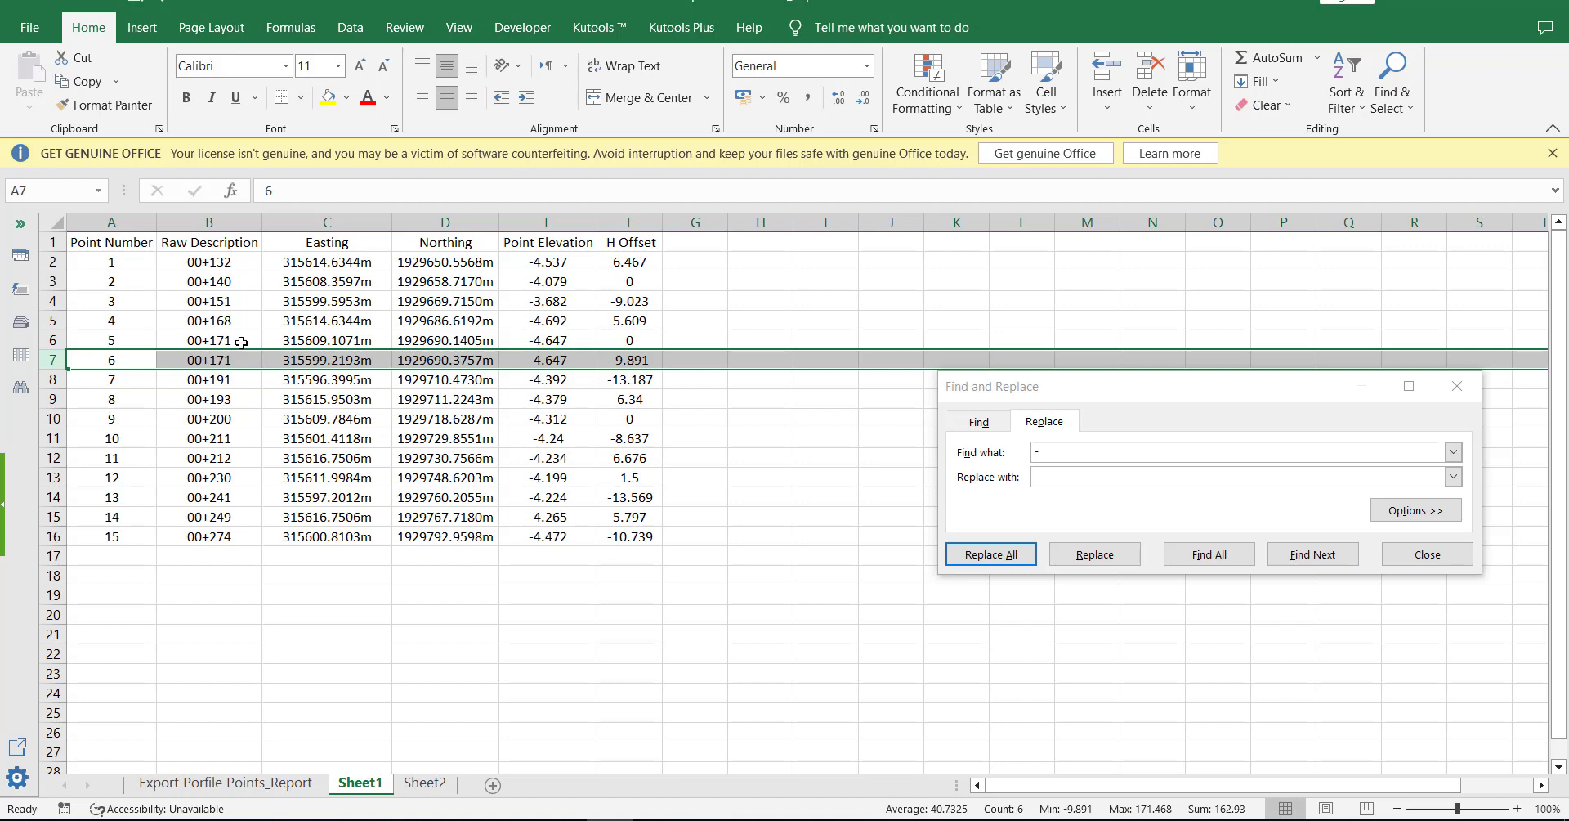
drag(242, 340, 242, 359)
click(839, 98)
click(839, 98)
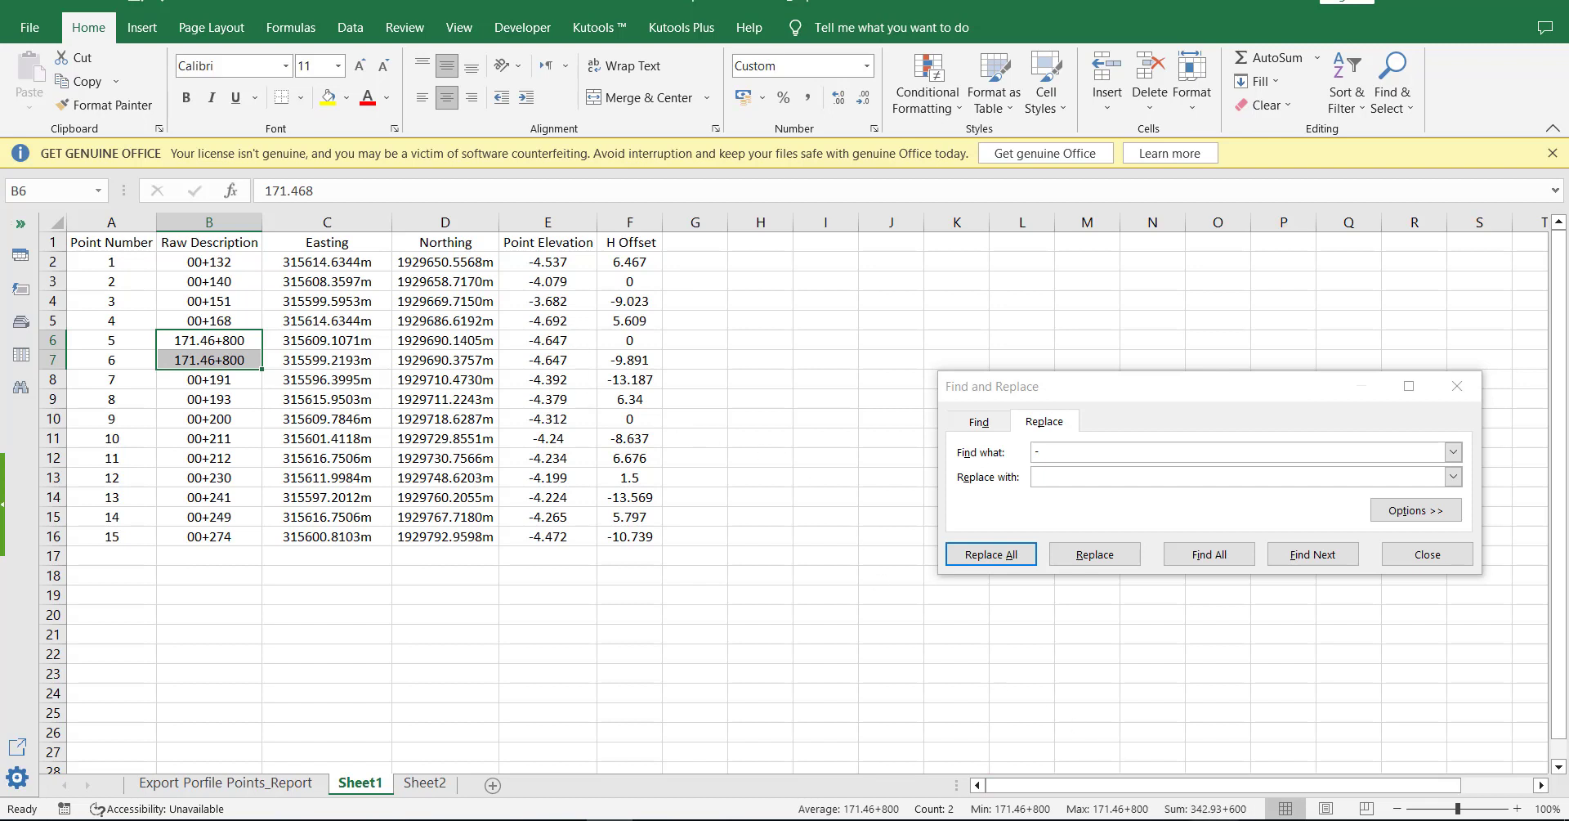
click(1218, 756)
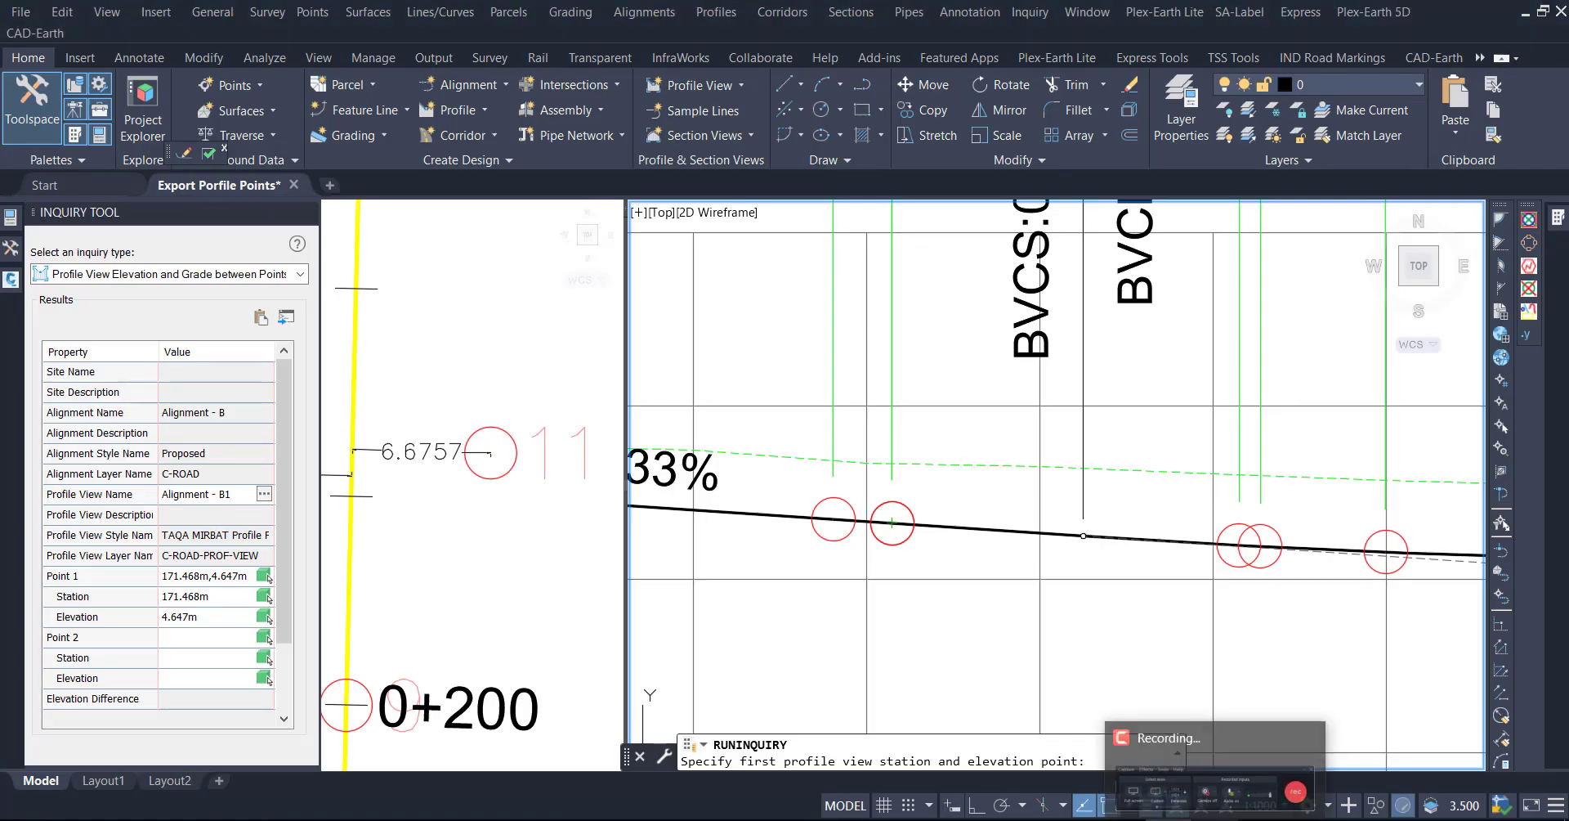